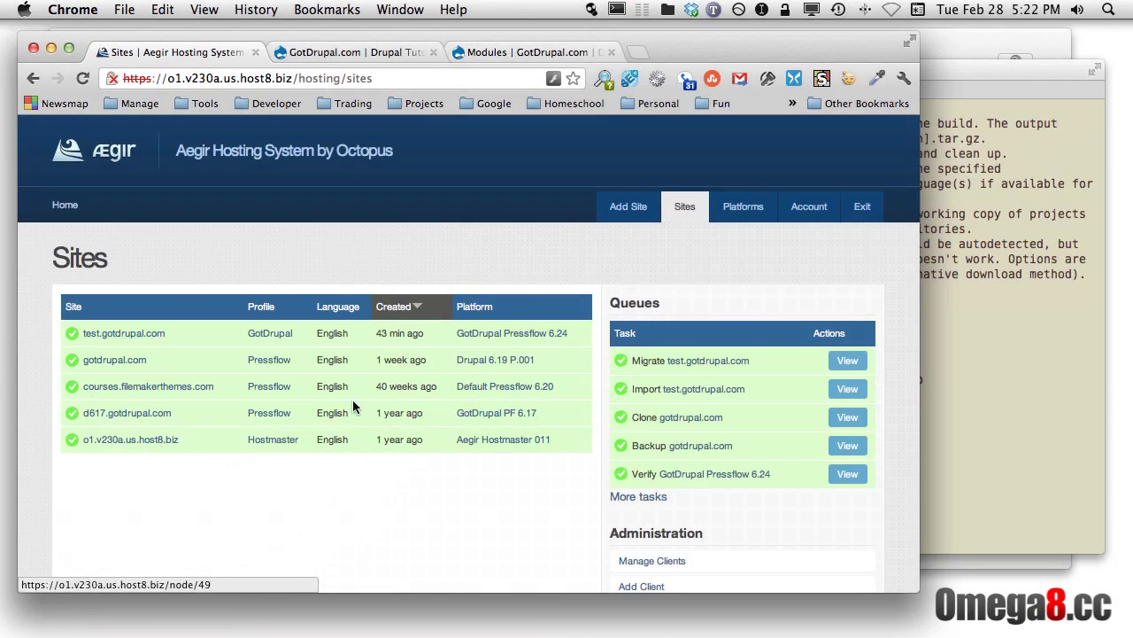
# Step: Switch to the Terminal SSH session, change into the gdp624 directory, and list its contents in long format
pyautogui.click(963, 404)
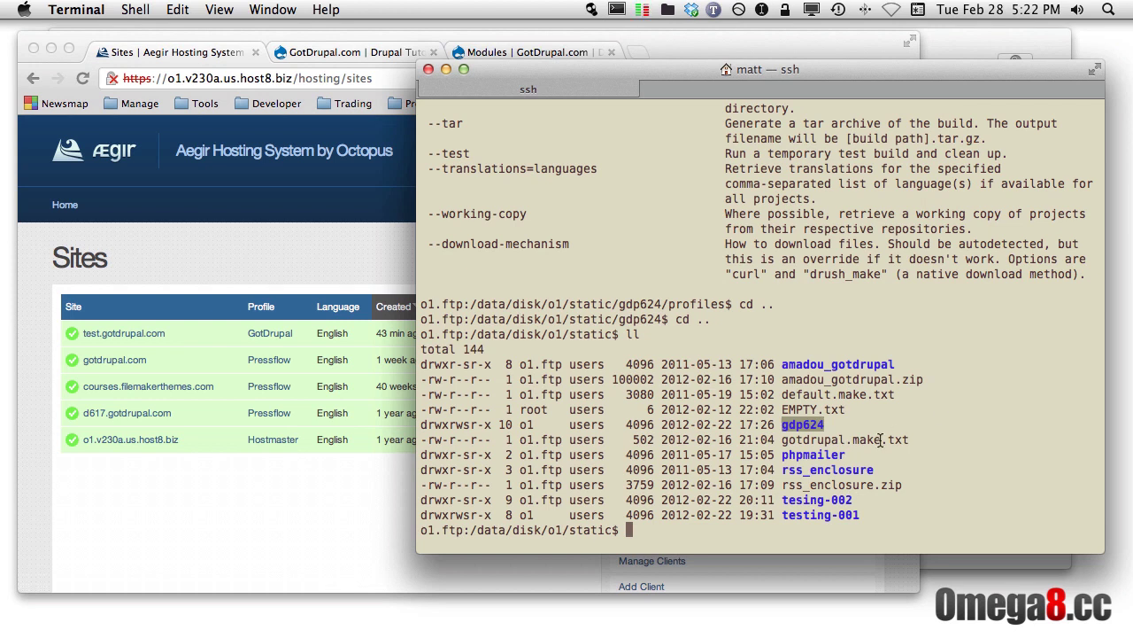
pyautogui.write('cd')
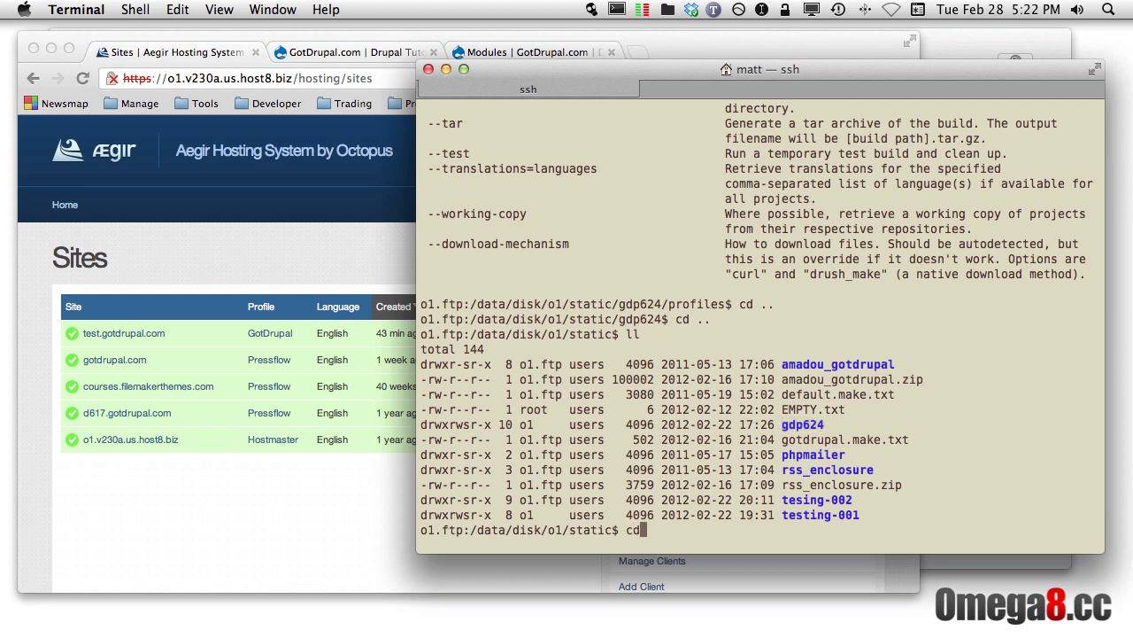
pyautogui.write(' gdp')
pyautogui.press('BackSpace')
pyautogui.press('BackSpace')
pyautogui.write('d')
pyautogui.press('Tab')
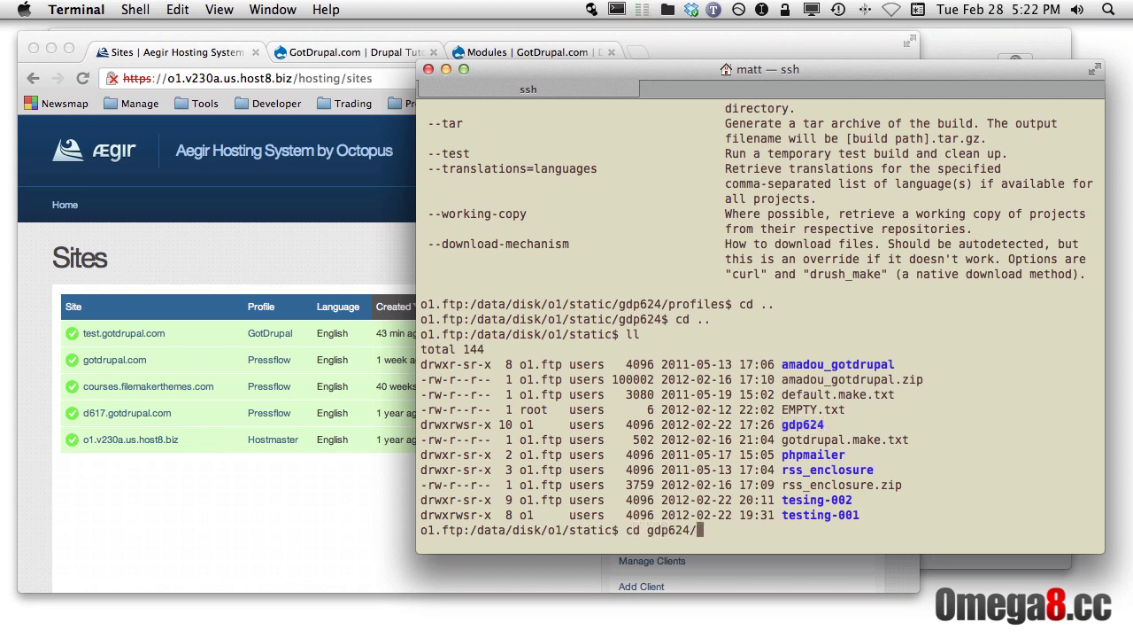
pyautogui.press('Return')
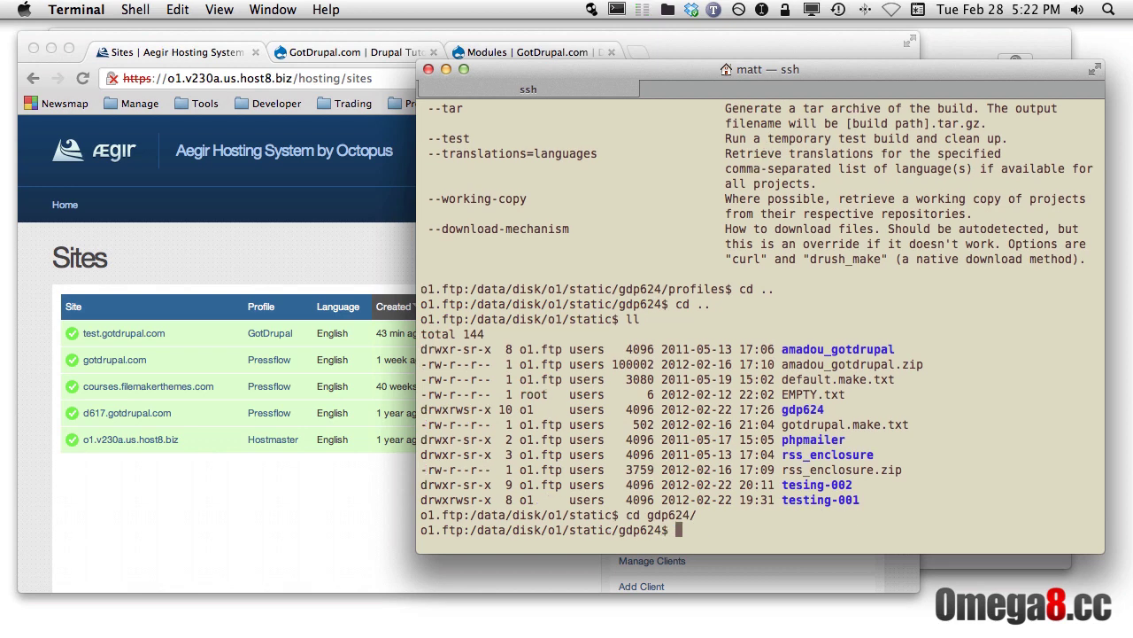
pyautogui.write('ll')
pyautogui.press('Return')
# Step: Change into sites/test.gotdrupal.com and list the site directory's contents in long format
pyautogui.write('cd s')
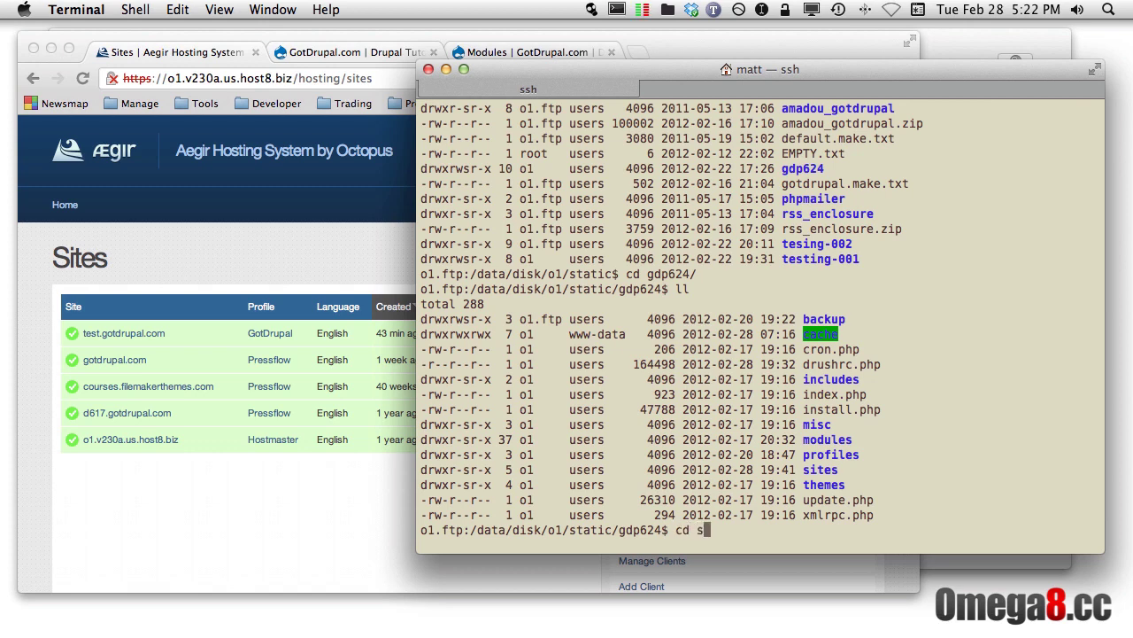
pyautogui.press('Tab')
pyautogui.write('t')
pyautogui.press('Tab')
pyautogui.press('Return')
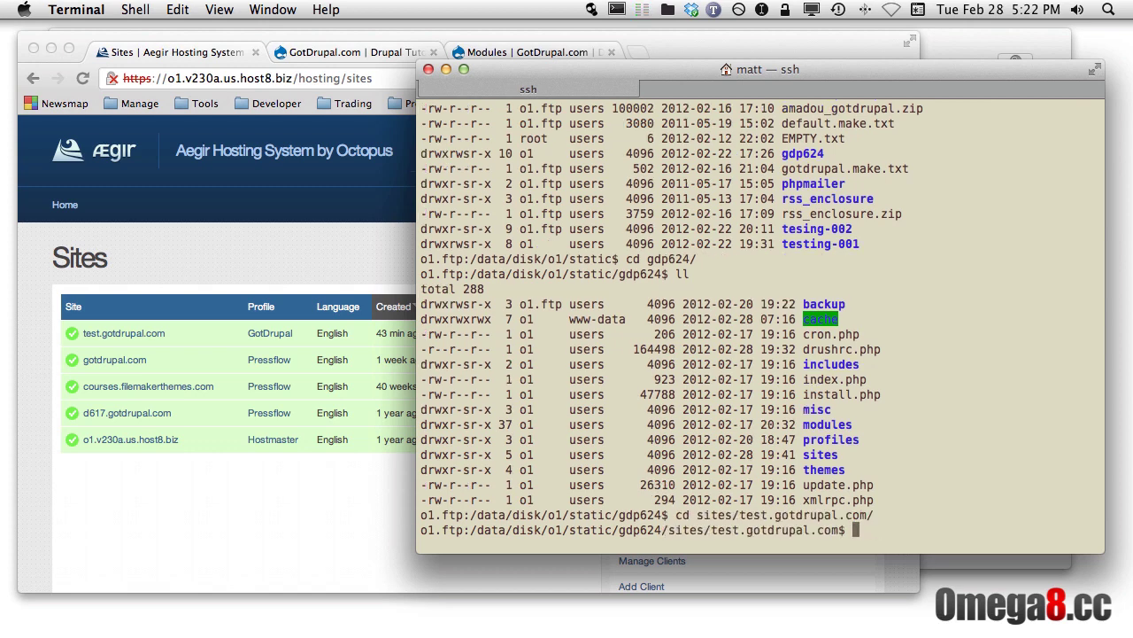
pyautogui.write('ll')
pyautogui.press('Return')
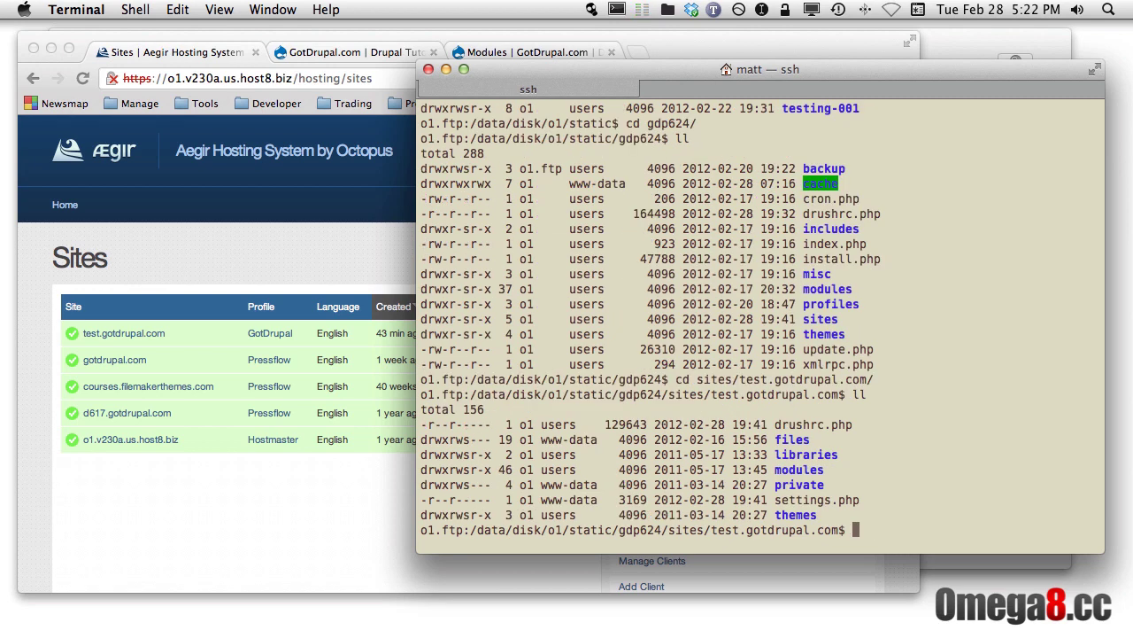
# Step: Print settings.php and examine its global $conf entries for install profile, file directory path, clean URL and Aegir API
pyautogui.write('cat set')
pyautogui.press('Tab')
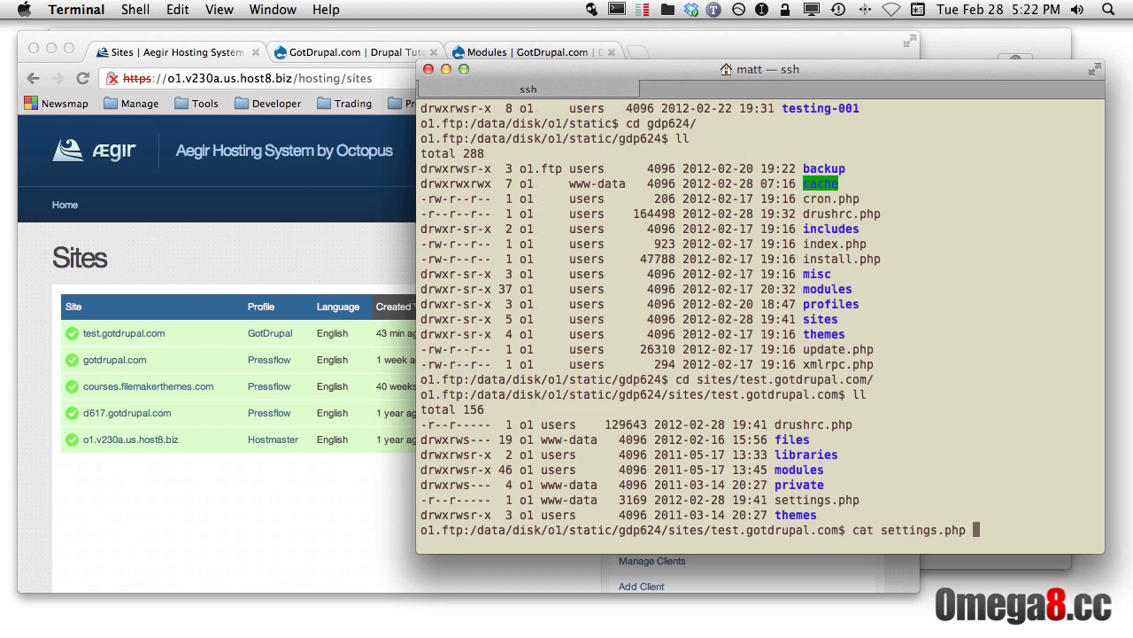
pyautogui.press('Return')
pyautogui.scroll(10, 584, 303)
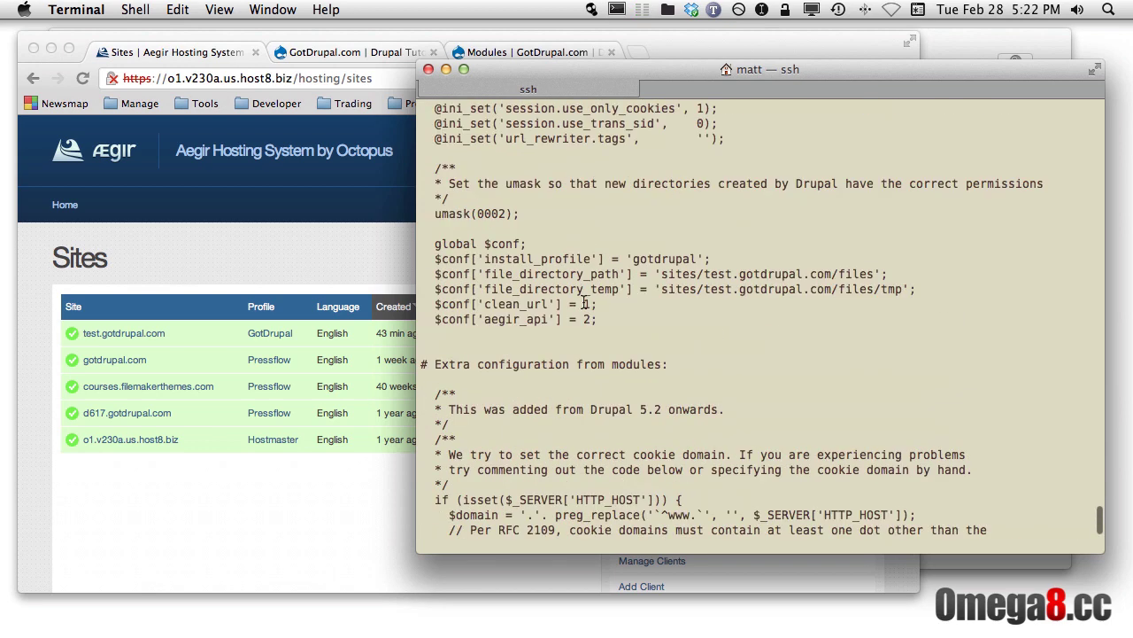
pyautogui.scroll(3, 550, 344)
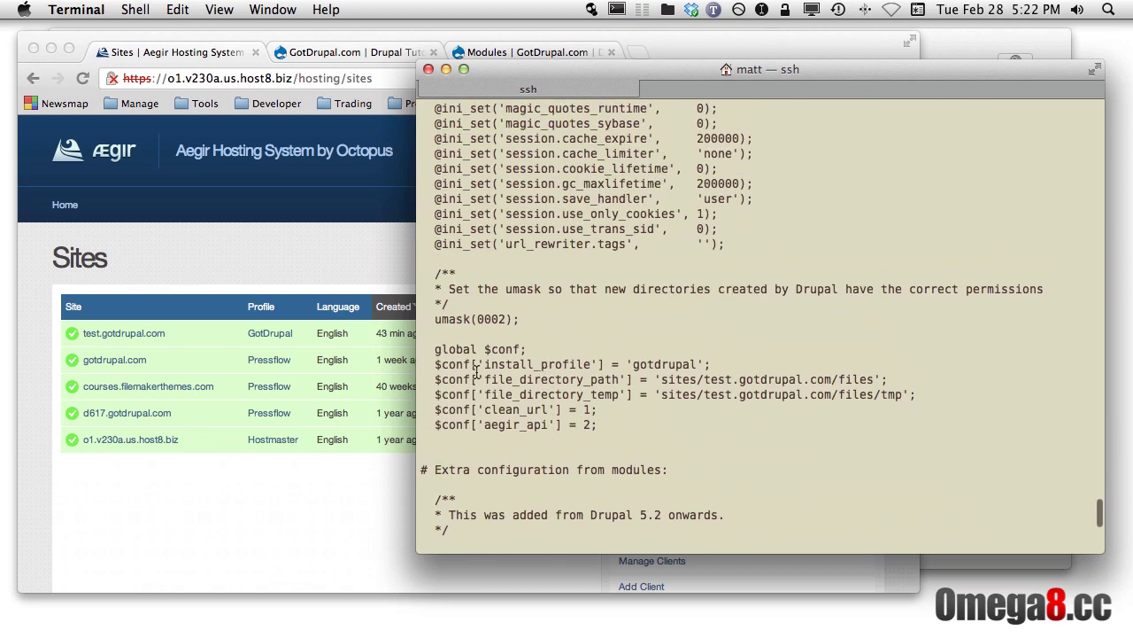
pyautogui.moveTo(436, 350); pyautogui.dragTo(522, 351)
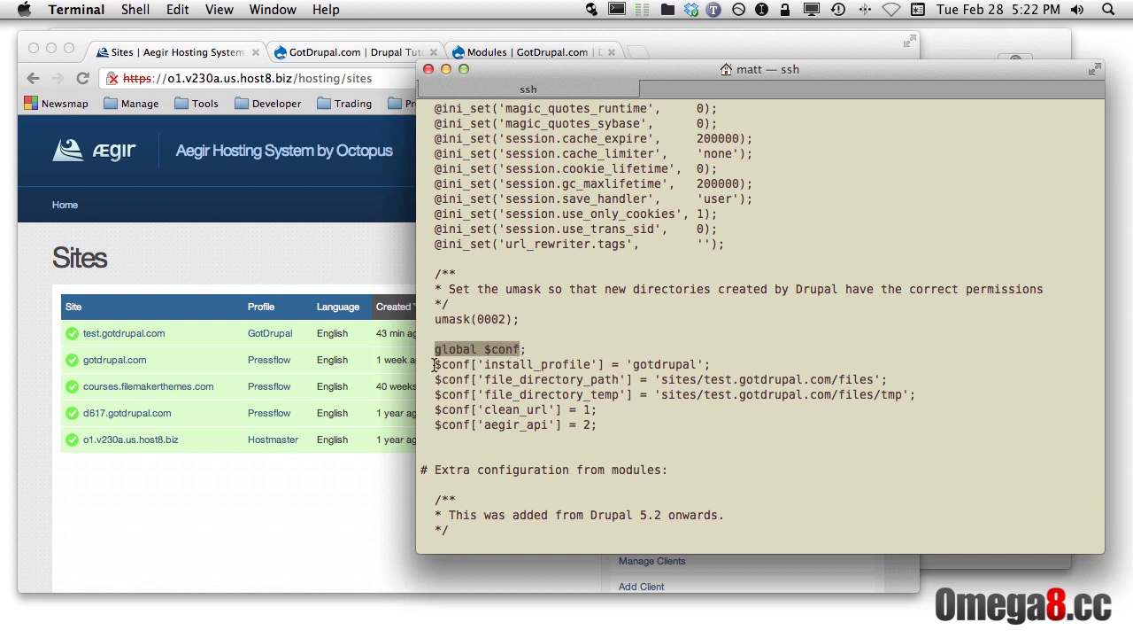
pyautogui.moveTo(434, 363); pyautogui.dragTo(604, 364)
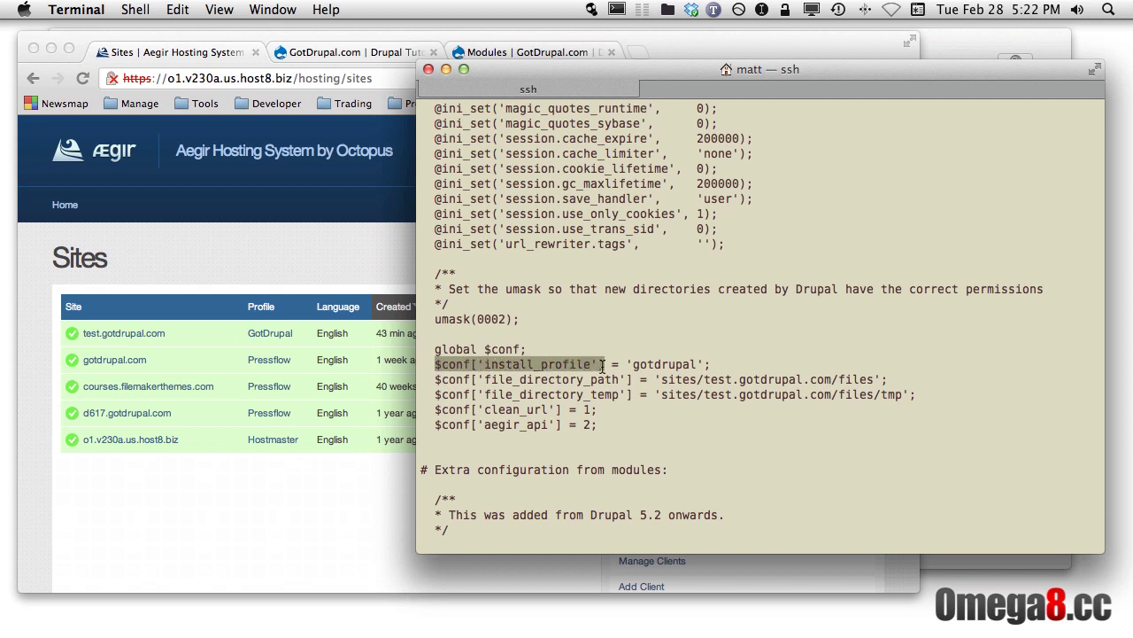
pyautogui.doubleClick(656, 365)
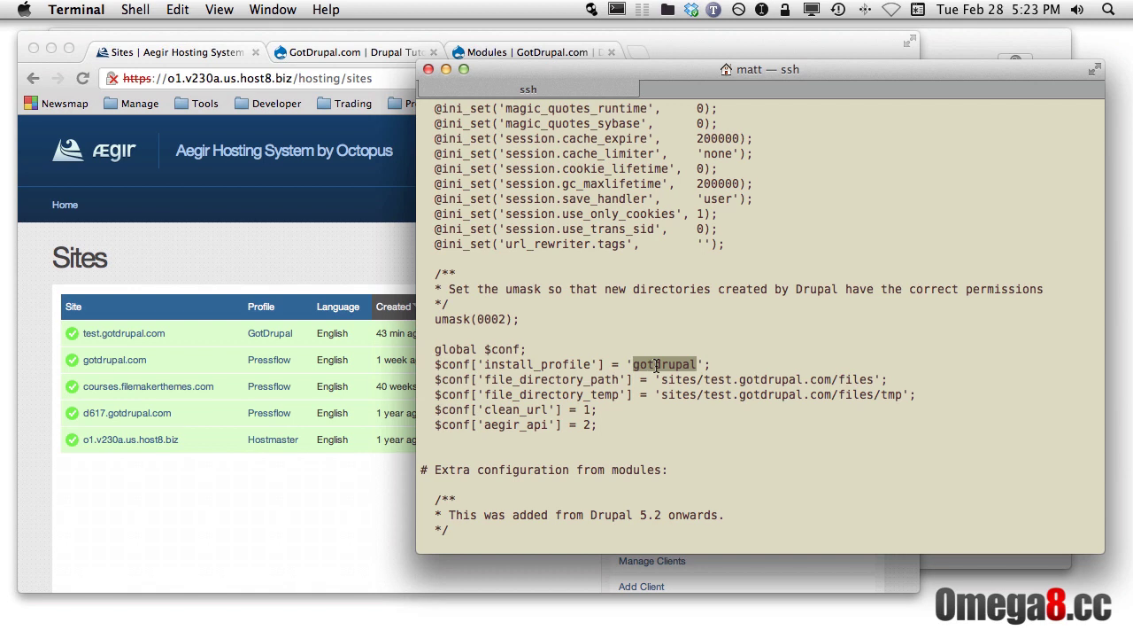
pyautogui.doubleClick(503, 410)
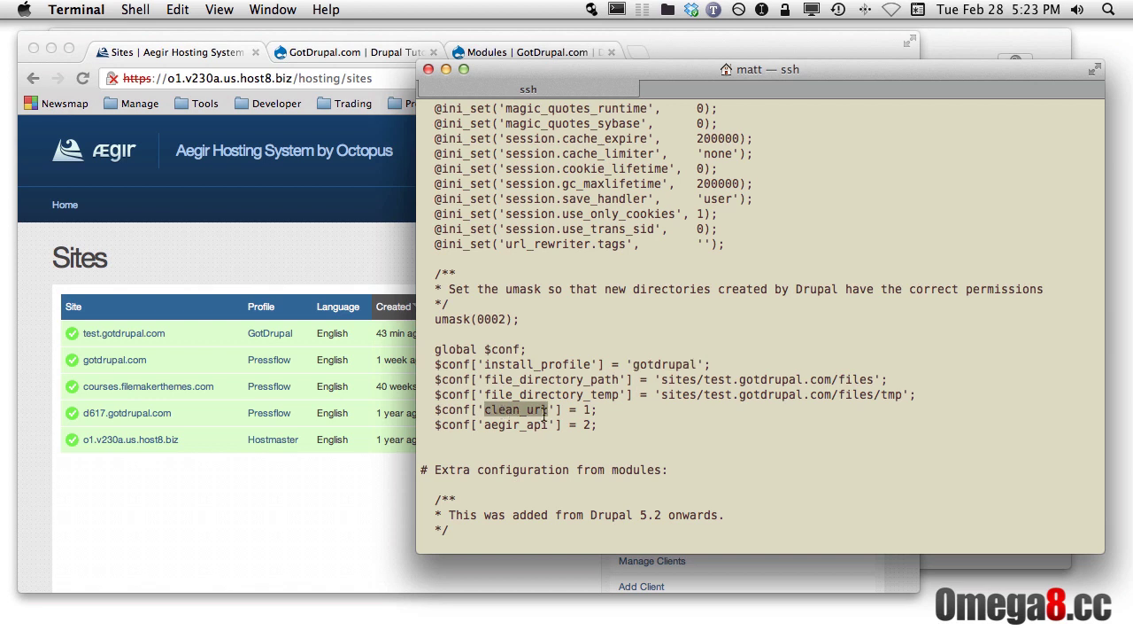
pyautogui.doubleClick(513, 426)
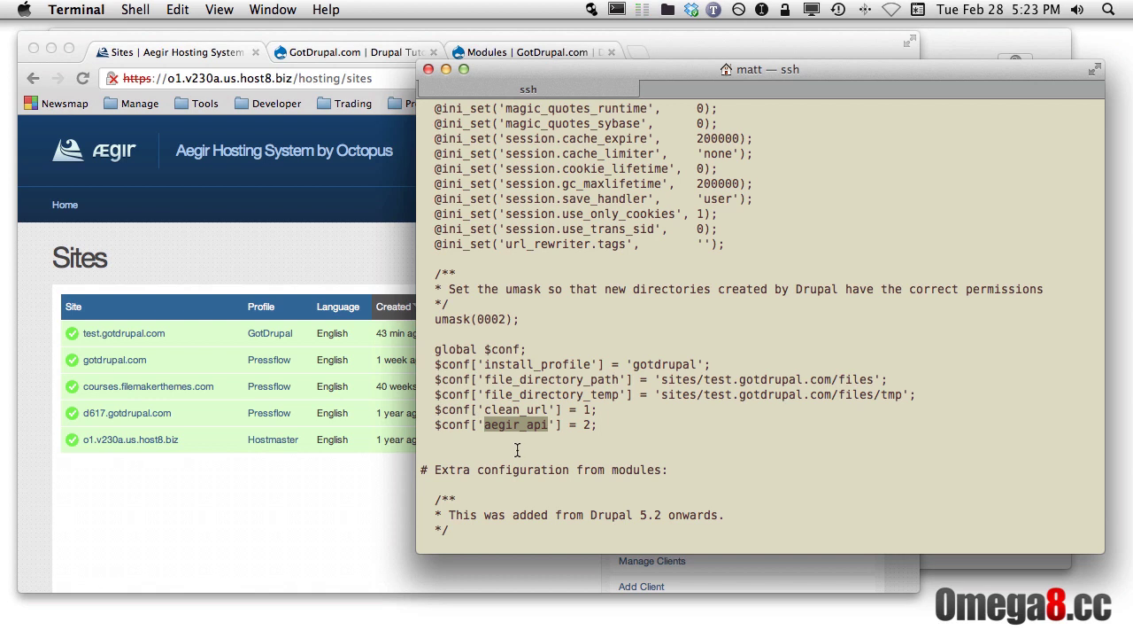
pyautogui.doubleClick(548, 381)
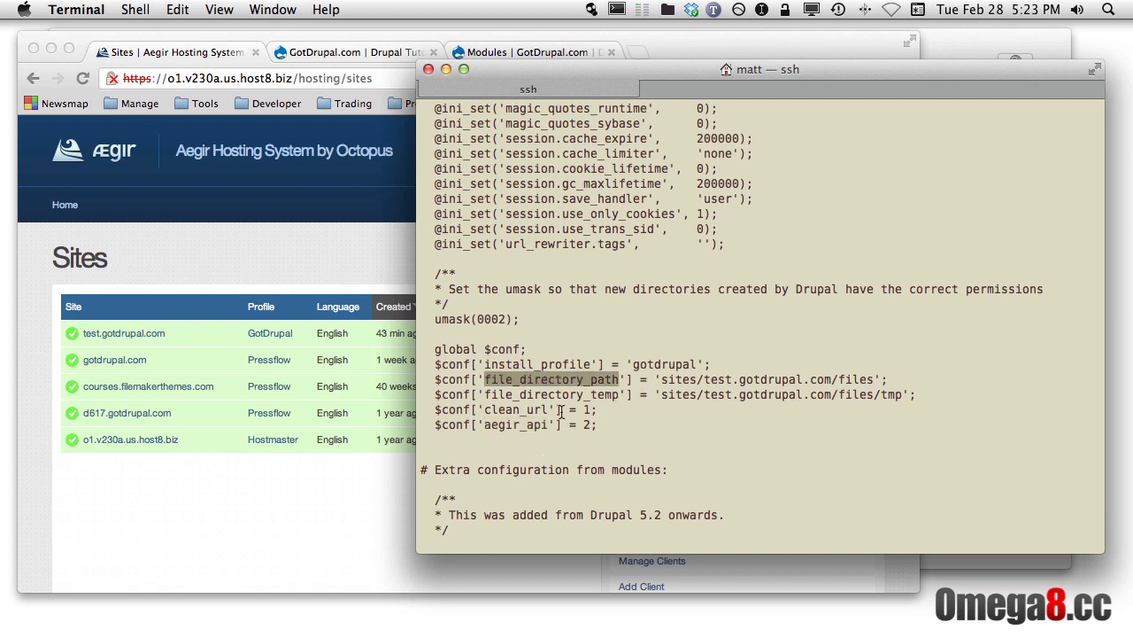
# Step: Examine the PHP settings, profile variables and default database credentials in the printed settings.php
pyautogui.scroll(3, 560, 412)
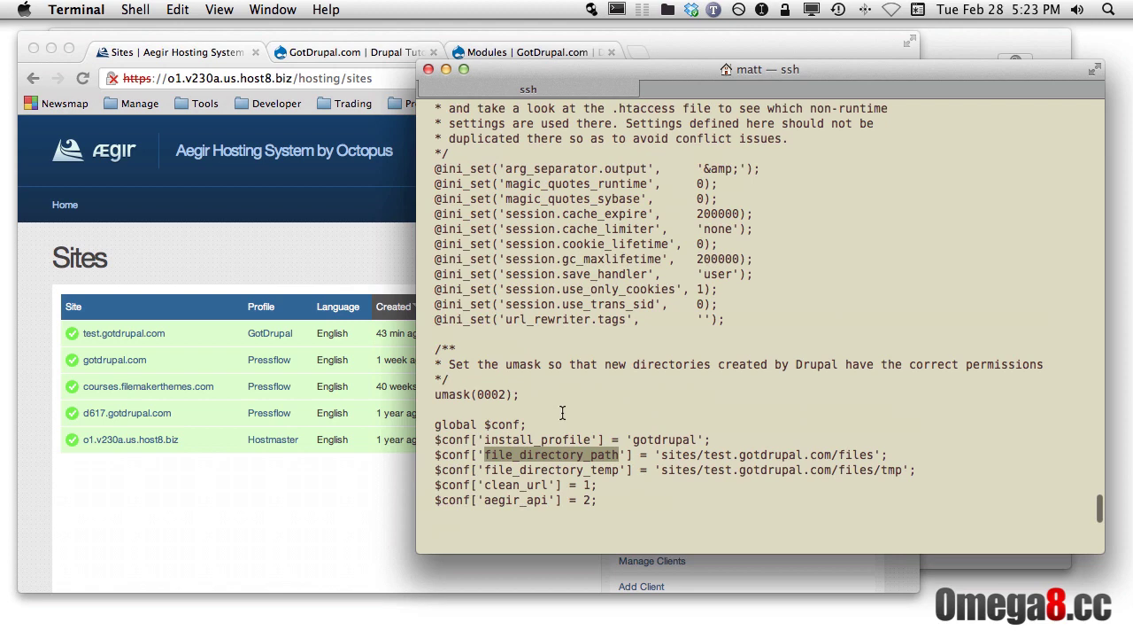
pyautogui.scroll(3, 562, 414)
pyautogui.scroll(2, 562, 415)
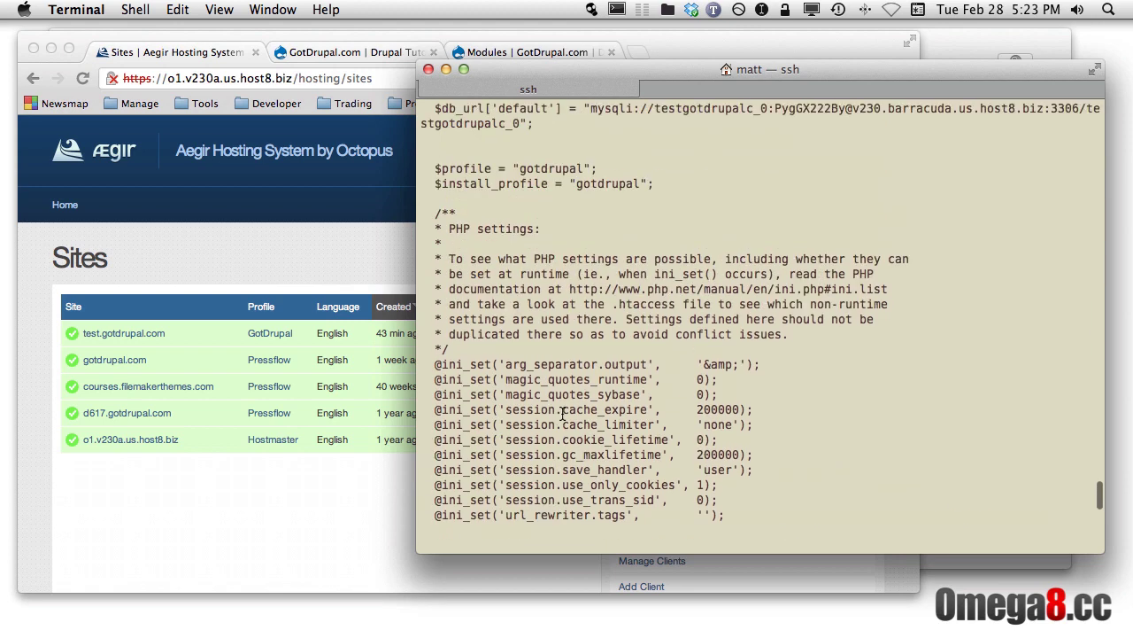
pyautogui.scroll(2, 563, 414)
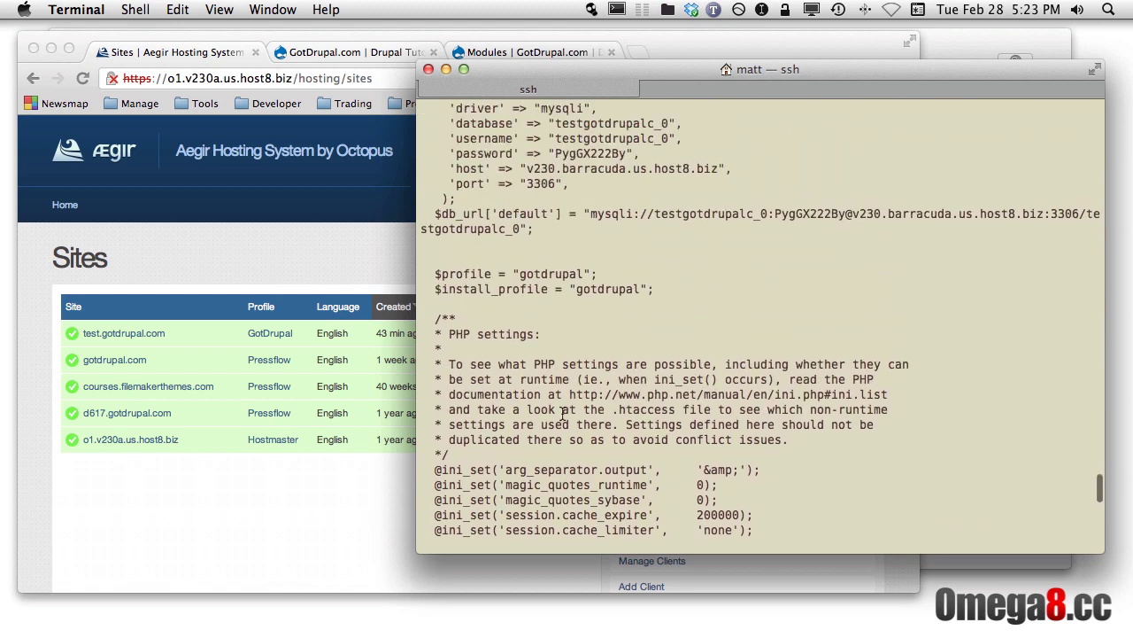
pyautogui.scroll(3, 562, 415)
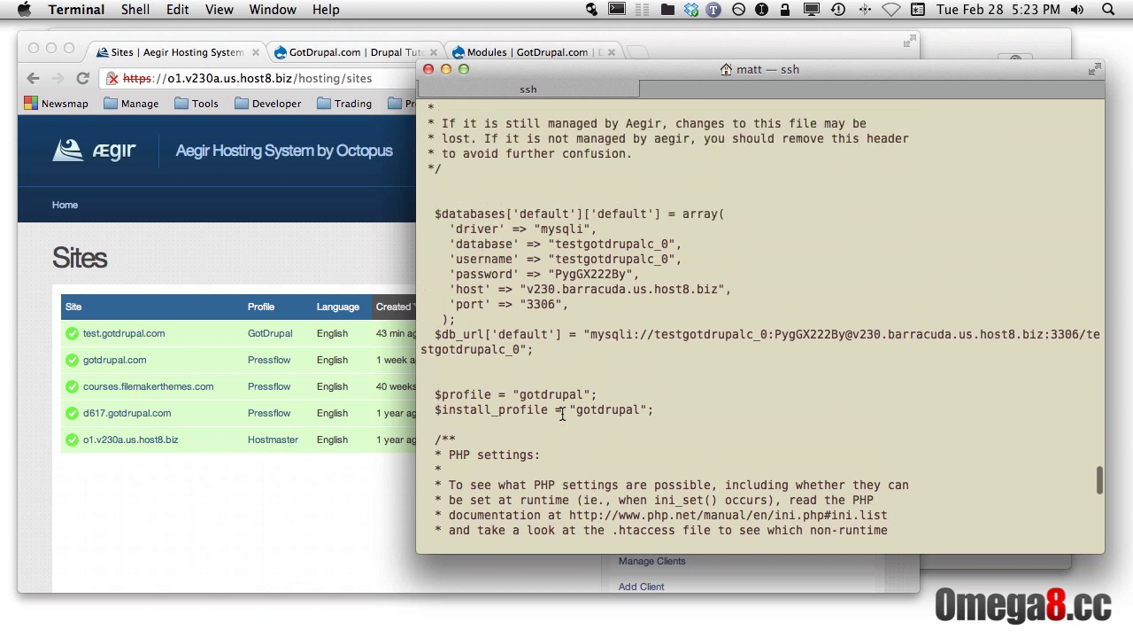
pyautogui.scroll(1, 623, 450)
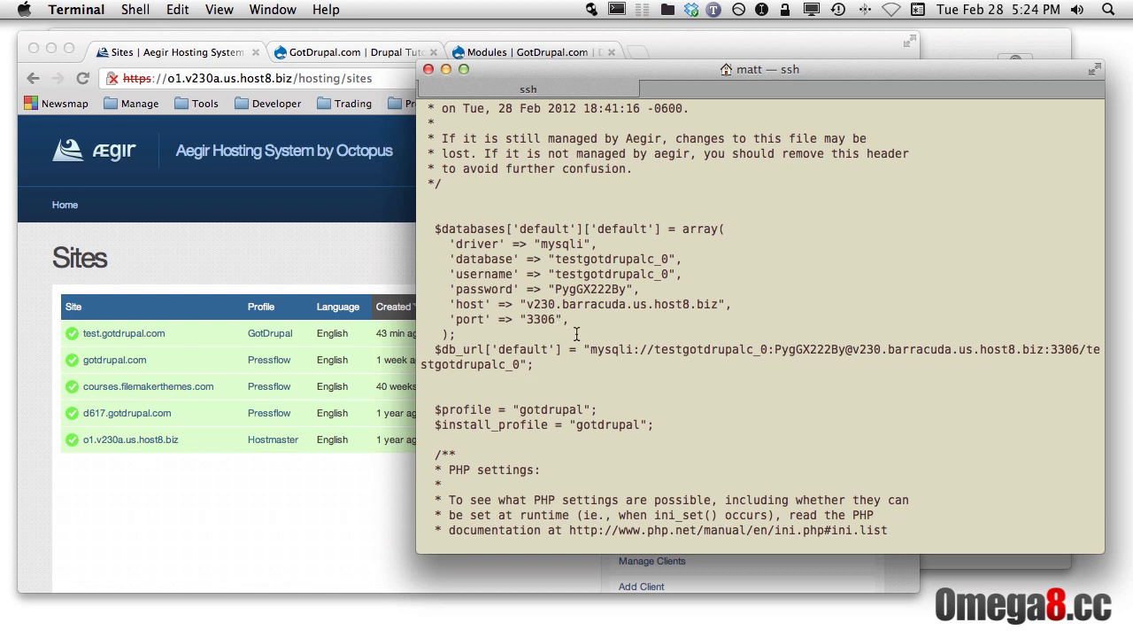
pyautogui.scroll(3, 576, 326)
pyautogui.scroll(3, 596, 333)
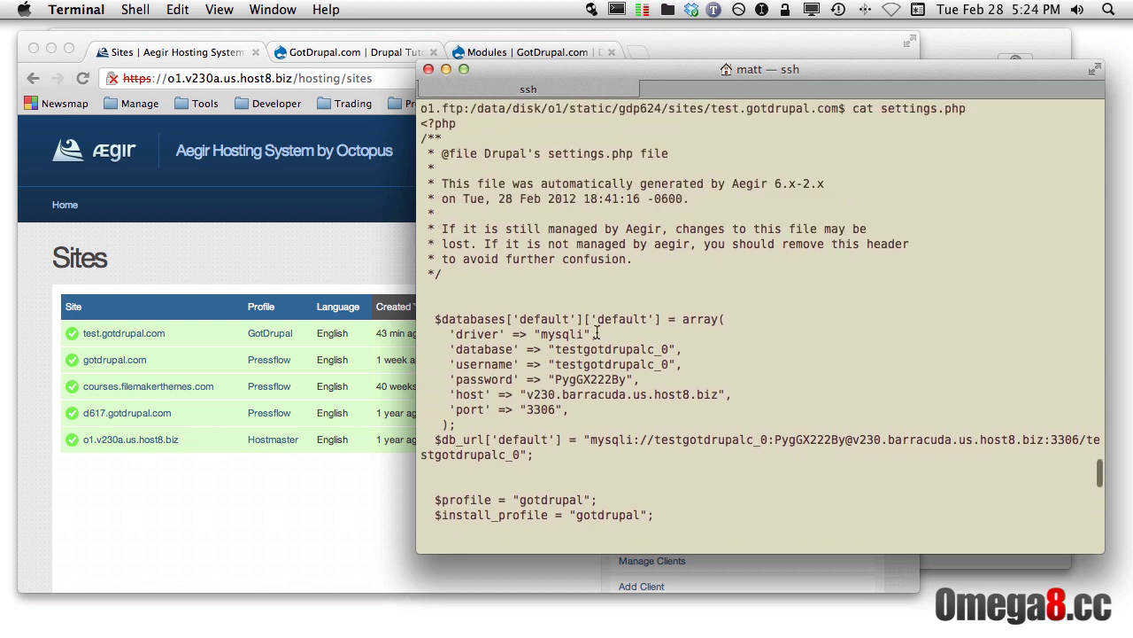
pyautogui.scroll(4, 596, 332)
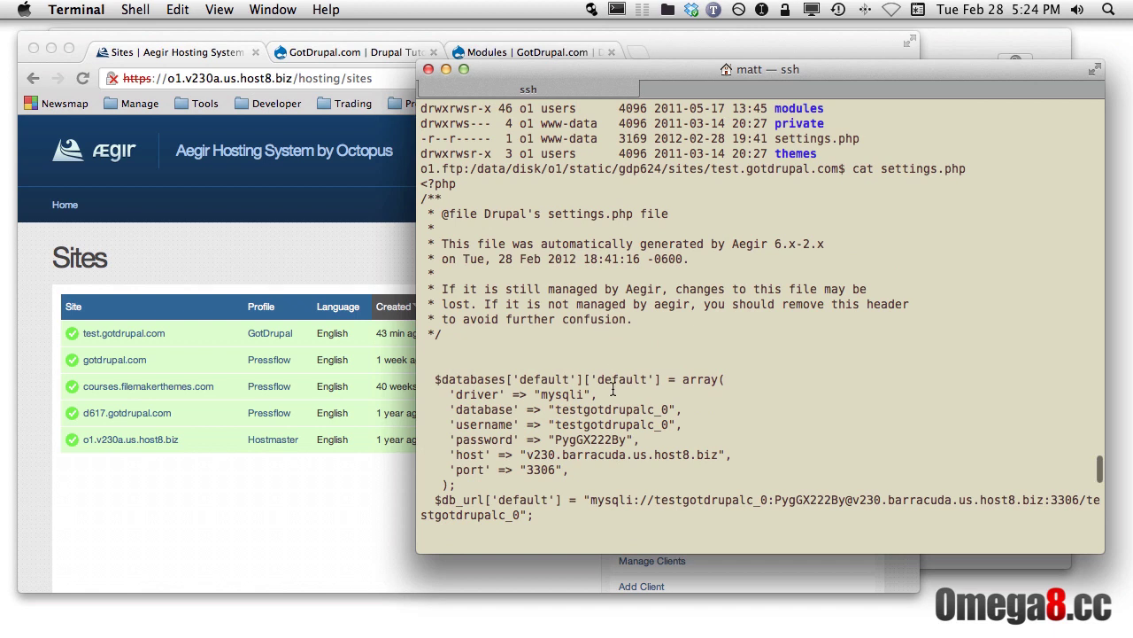
pyautogui.doubleClick(579, 442)
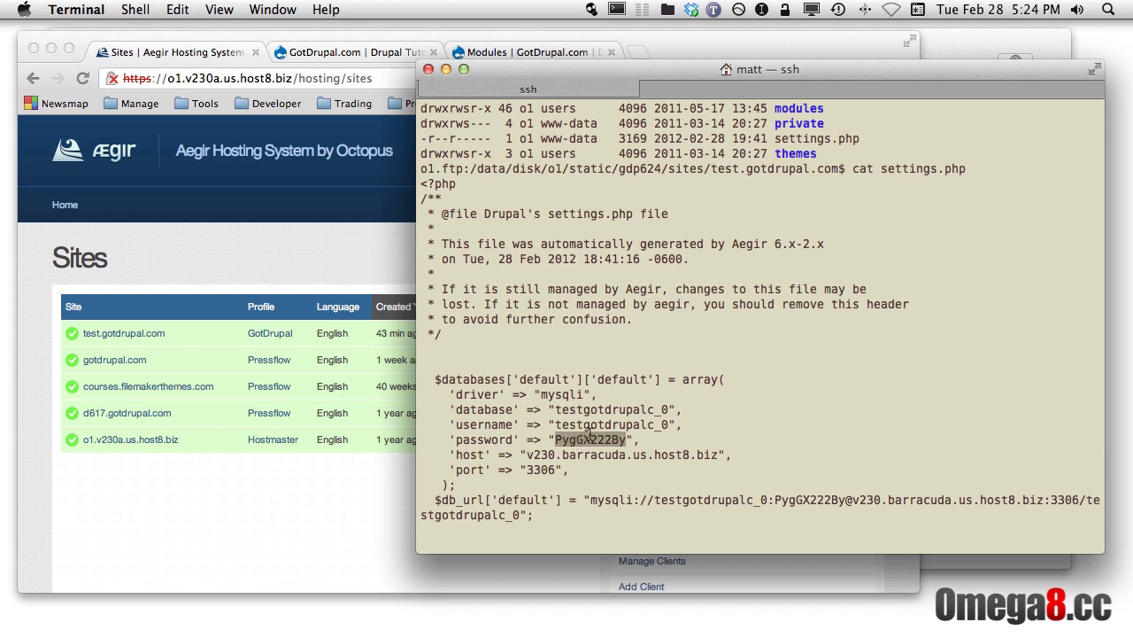
pyautogui.doubleClick(593, 424)
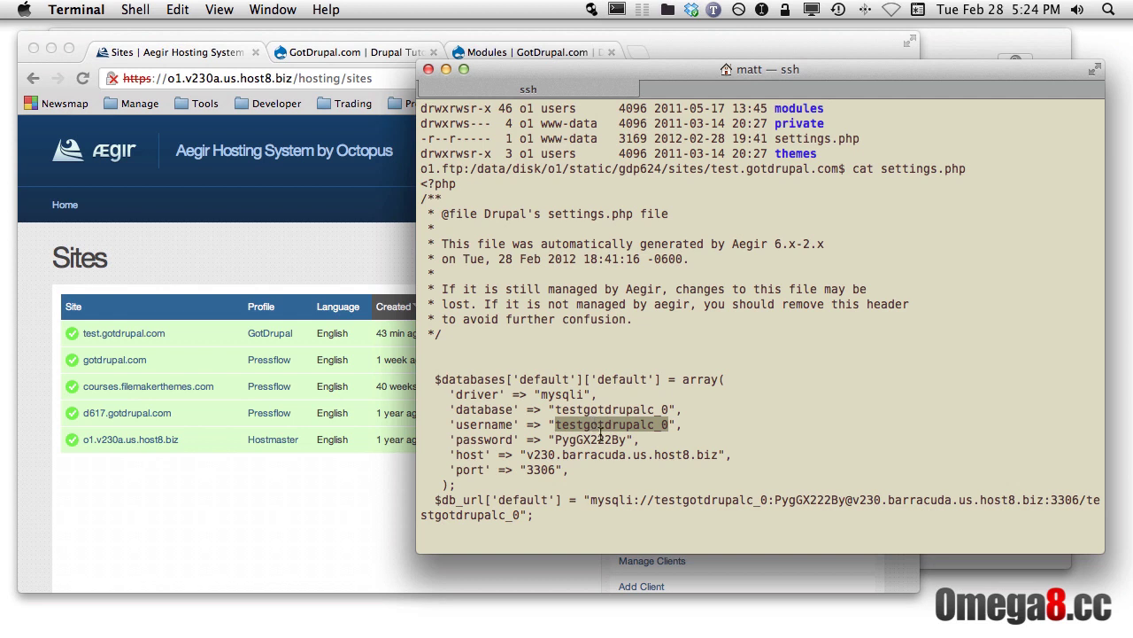
pyautogui.doubleClick(599, 440)
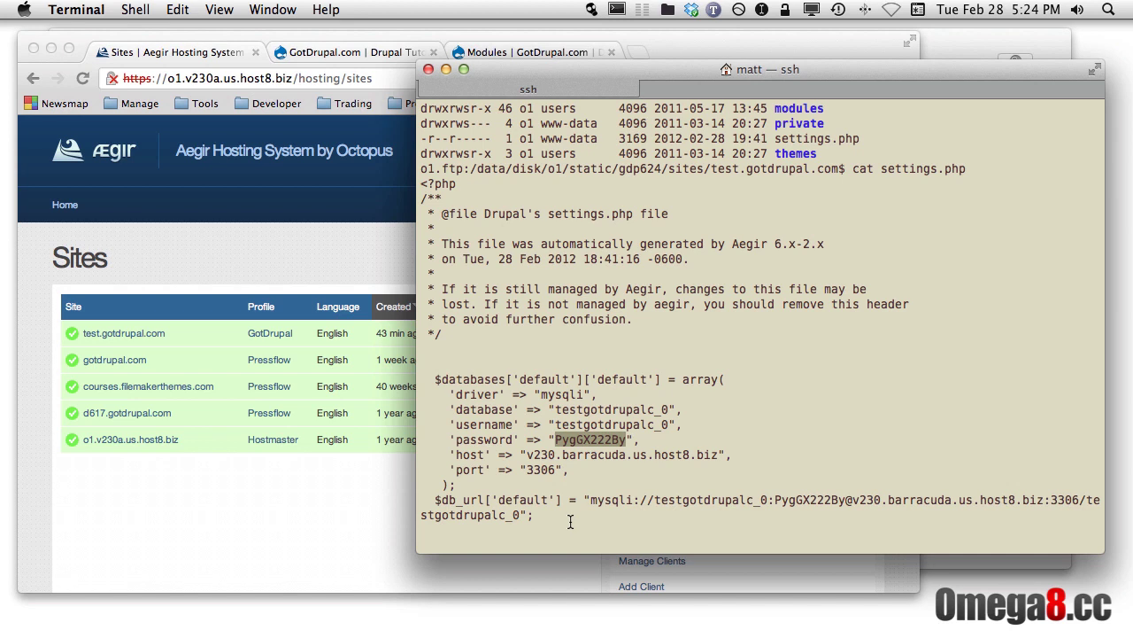
# Step: Switch to Chrome and show the Modules administration page of test.gotdrupal.com
pyautogui.press('super+Tab')
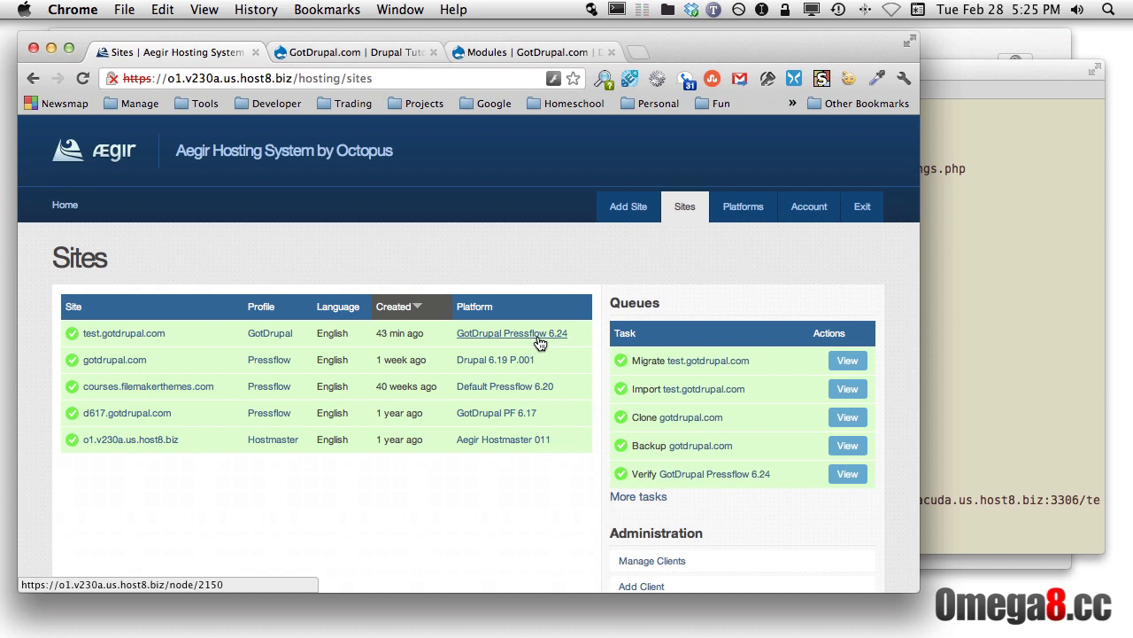
pyautogui.click(510, 53)
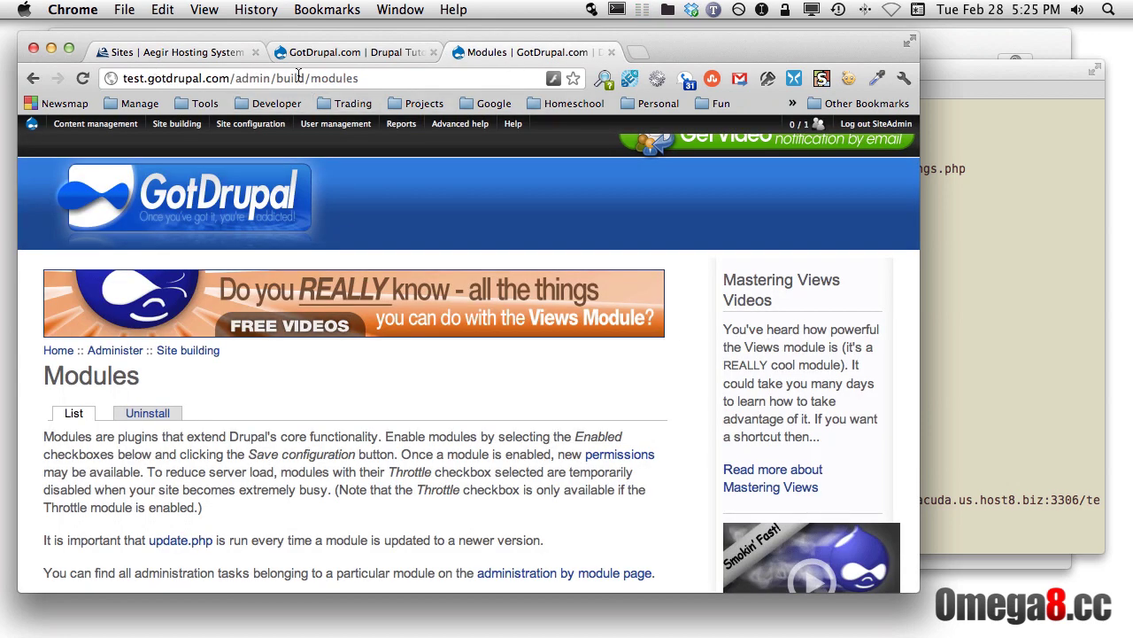
pyautogui.moveTo(335, 124)
# Step: Switch back to Terminal, list the test.gotdrupal.com site directory again, and run drush without arguments to show its available commands
pyautogui.click(995, 461)
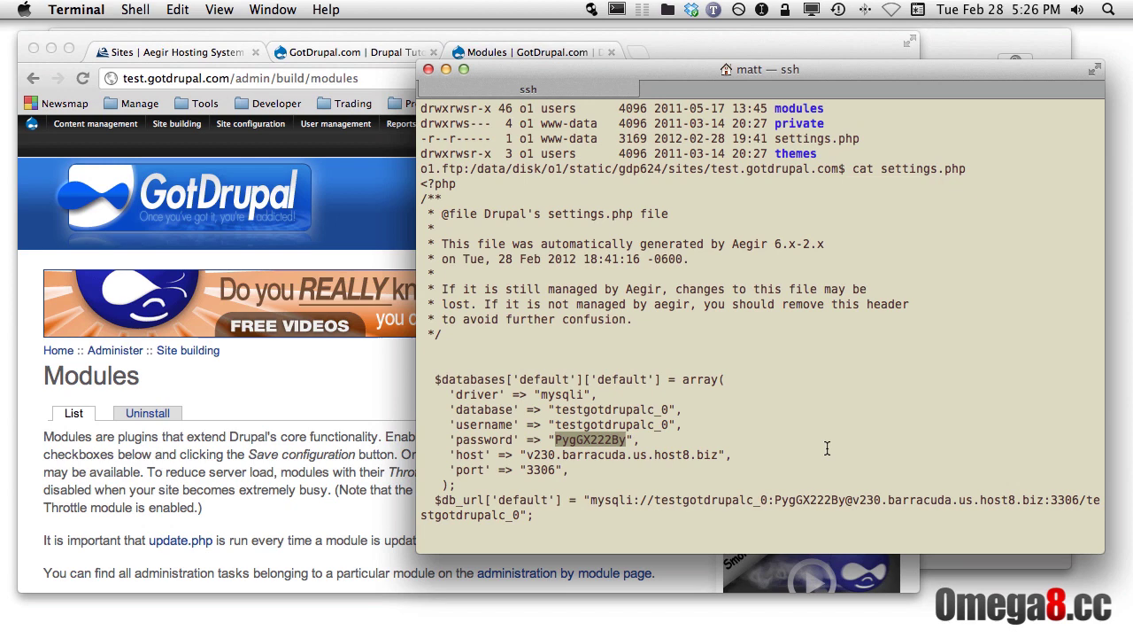
pyautogui.scroll(-5, 627, 478)
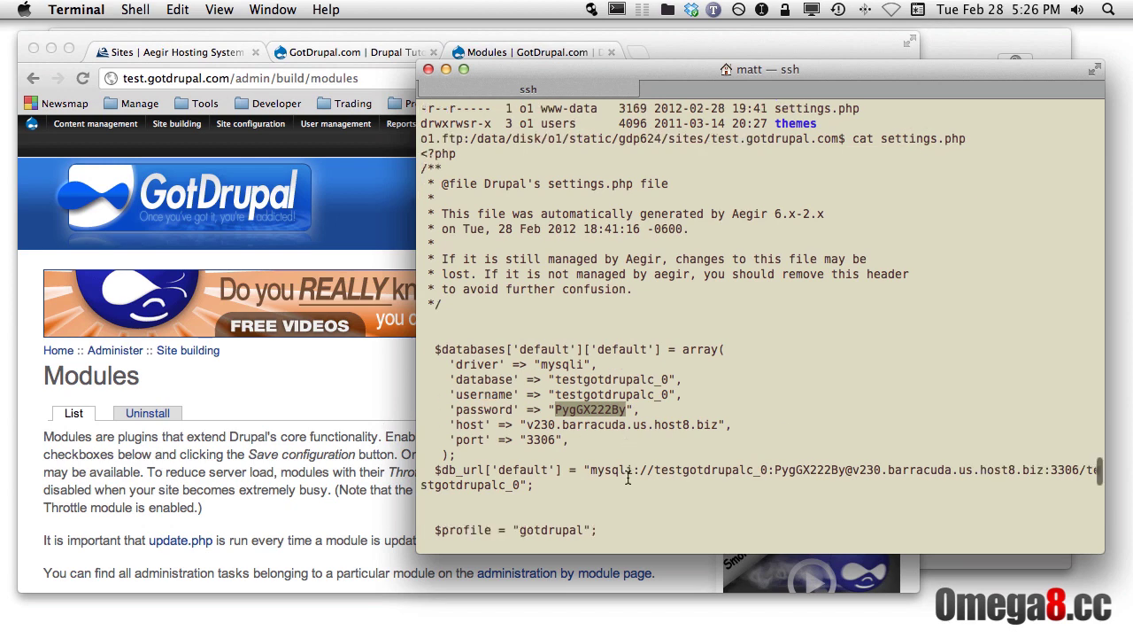
pyautogui.write('ll')
pyautogui.press('Return')
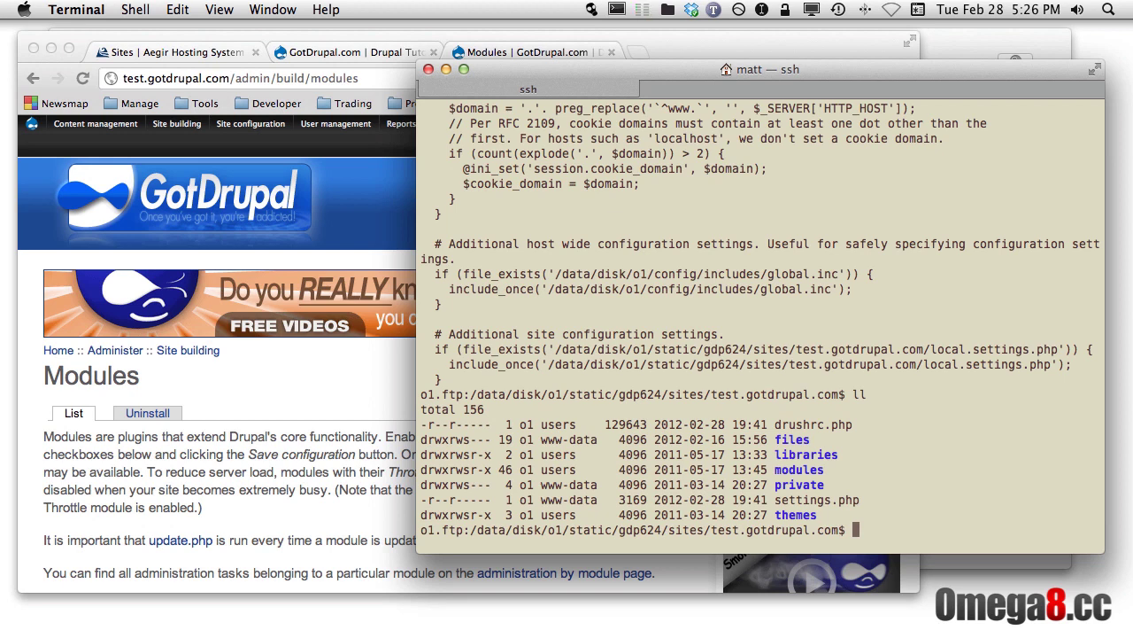
pyautogui.write('drush')
pyautogui.press('Return')
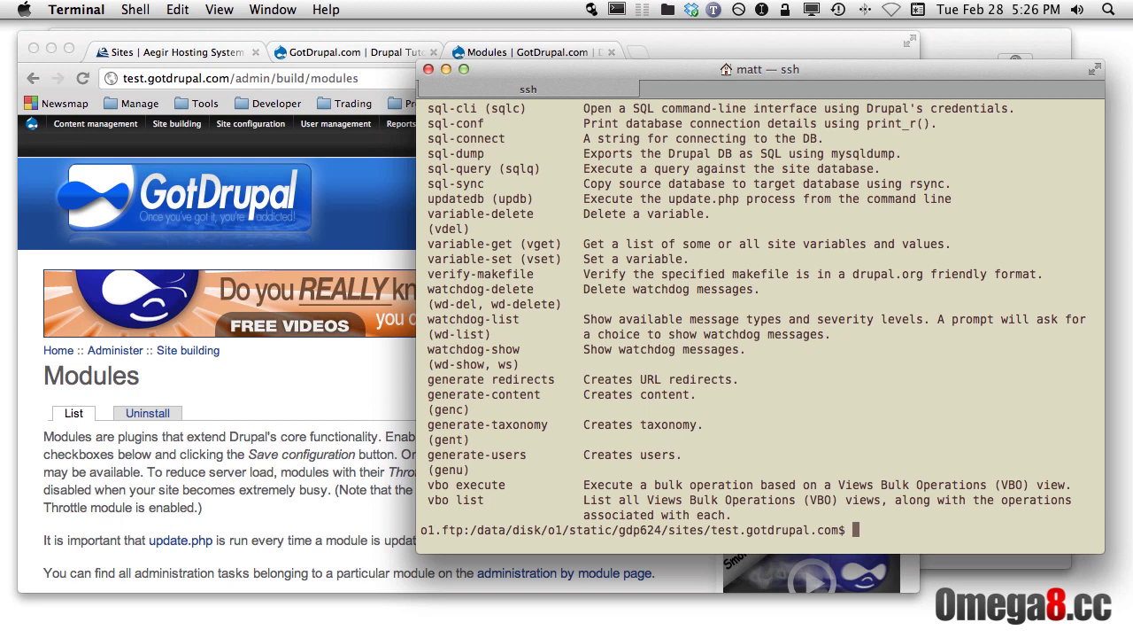
# Step: Try to update the site's code with drush up and with drush mup
pyautogui.write('drush up')
pyautogui.press('Return')
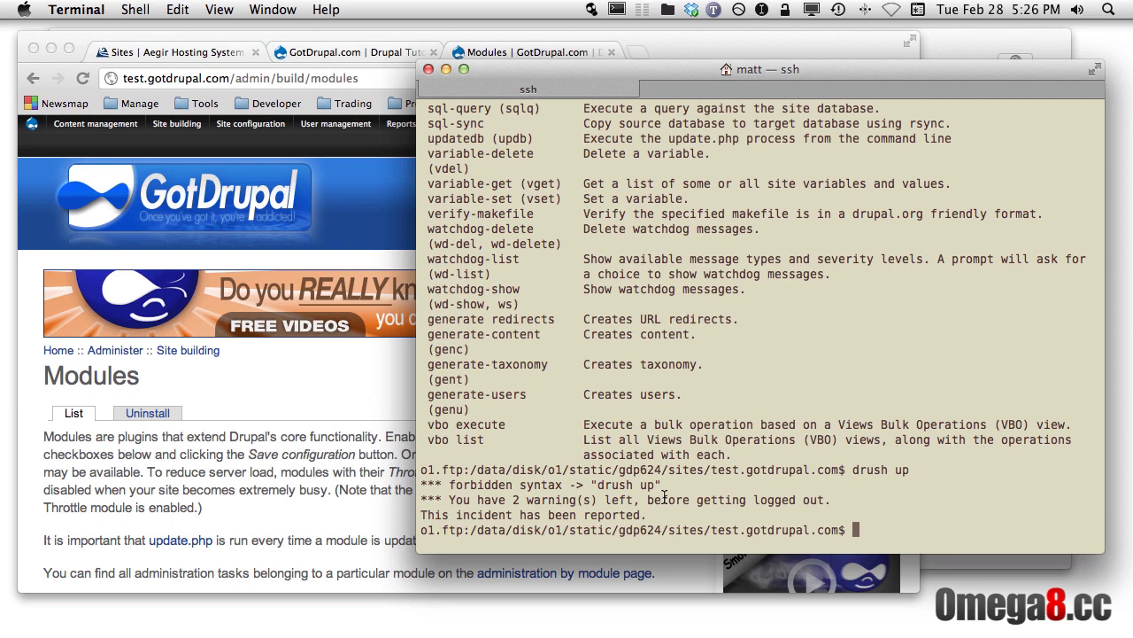
pyautogui.write('drush mup')
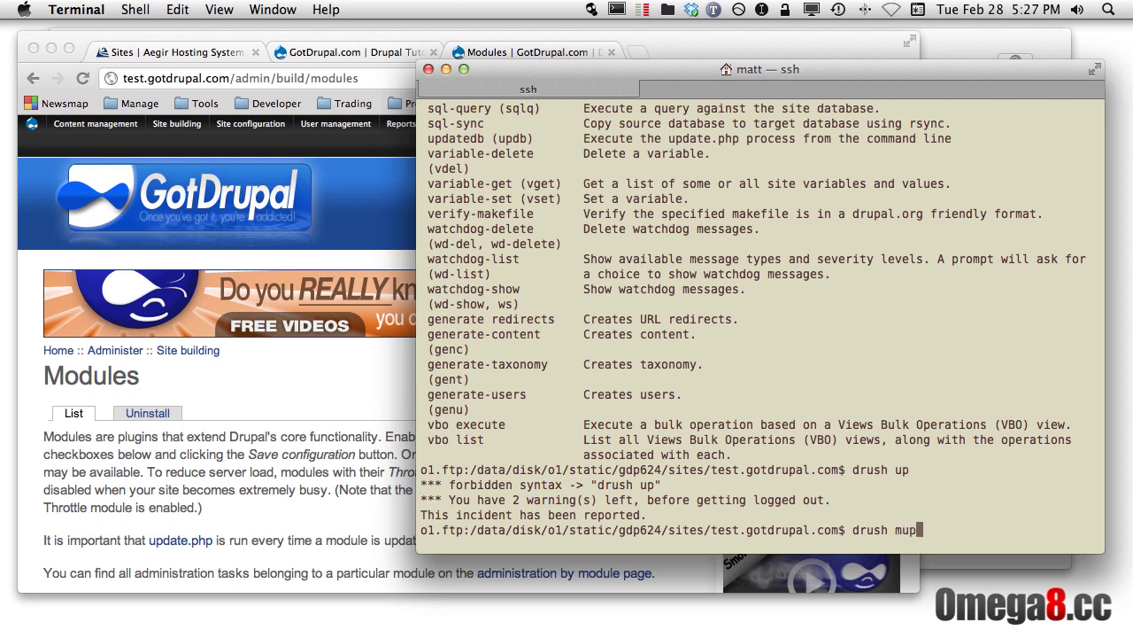
pyautogui.press('Return')
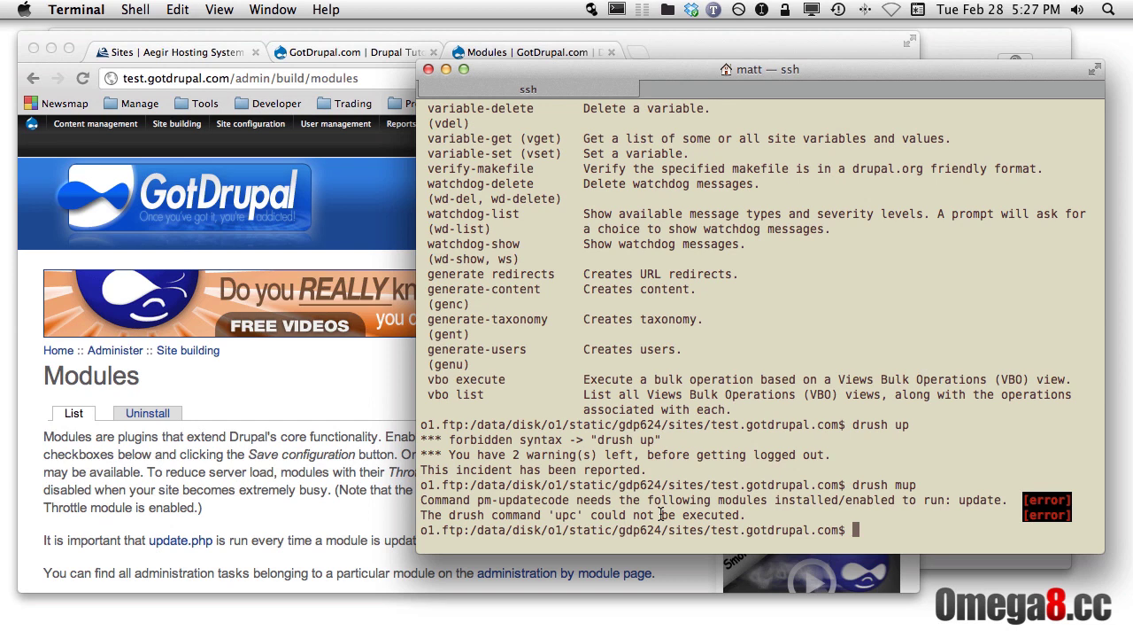
# Step: Switch to Chrome, find and enable the Update status module on the Modules page, and save the configuration
pyautogui.click(334, 373)
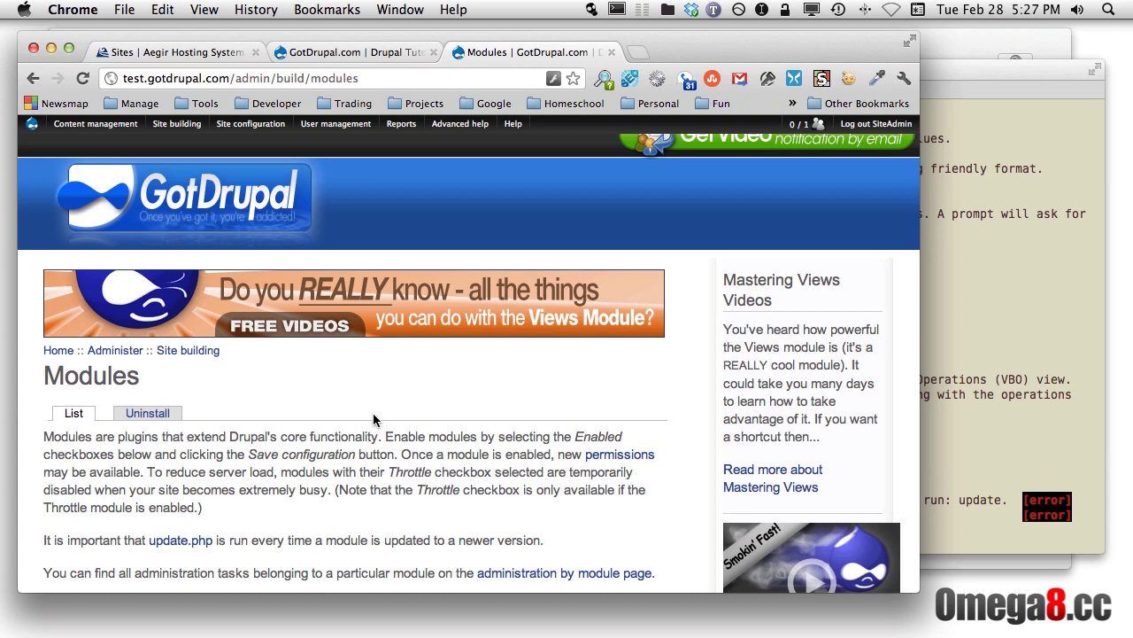
pyautogui.scroll(-5, 373, 413)
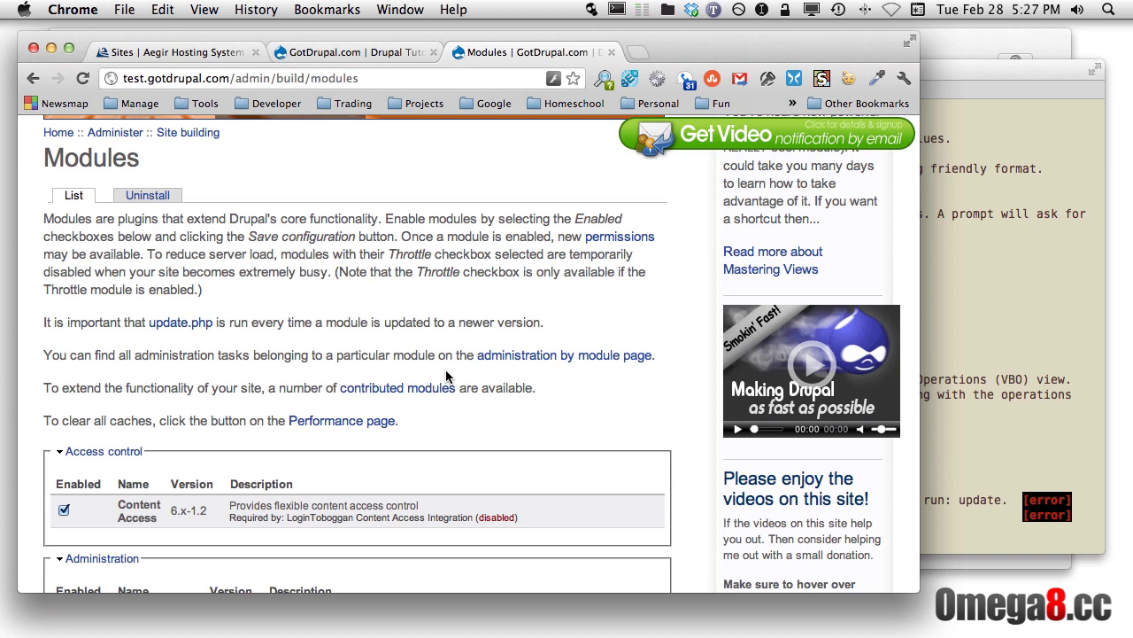
pyautogui.press('super+f')
pyautogui.write('status')
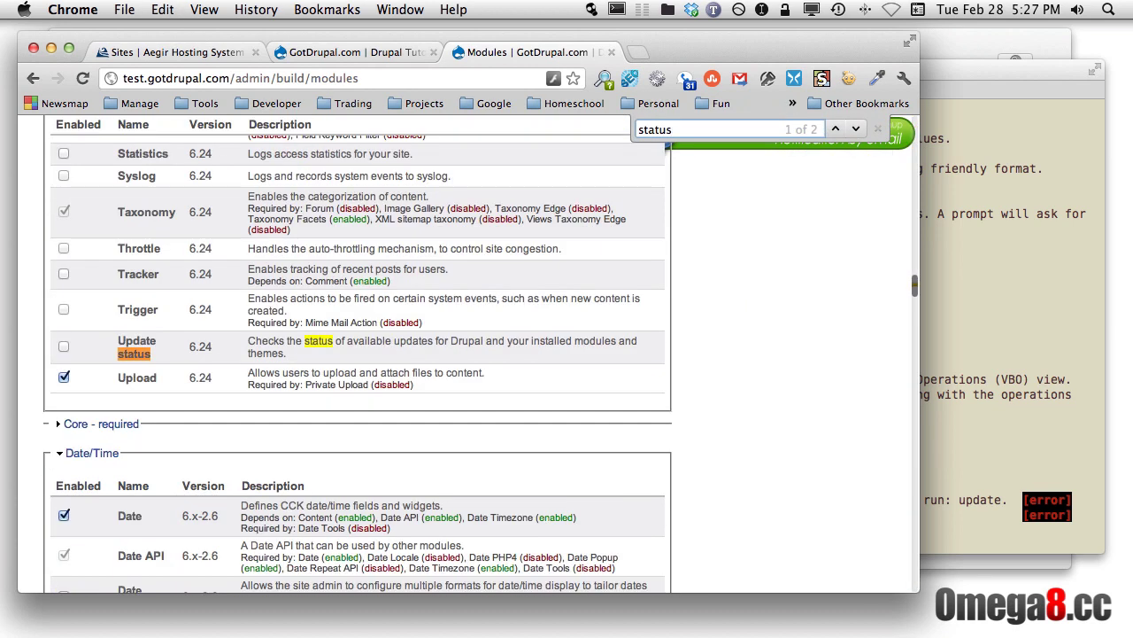
pyautogui.click(64, 346)
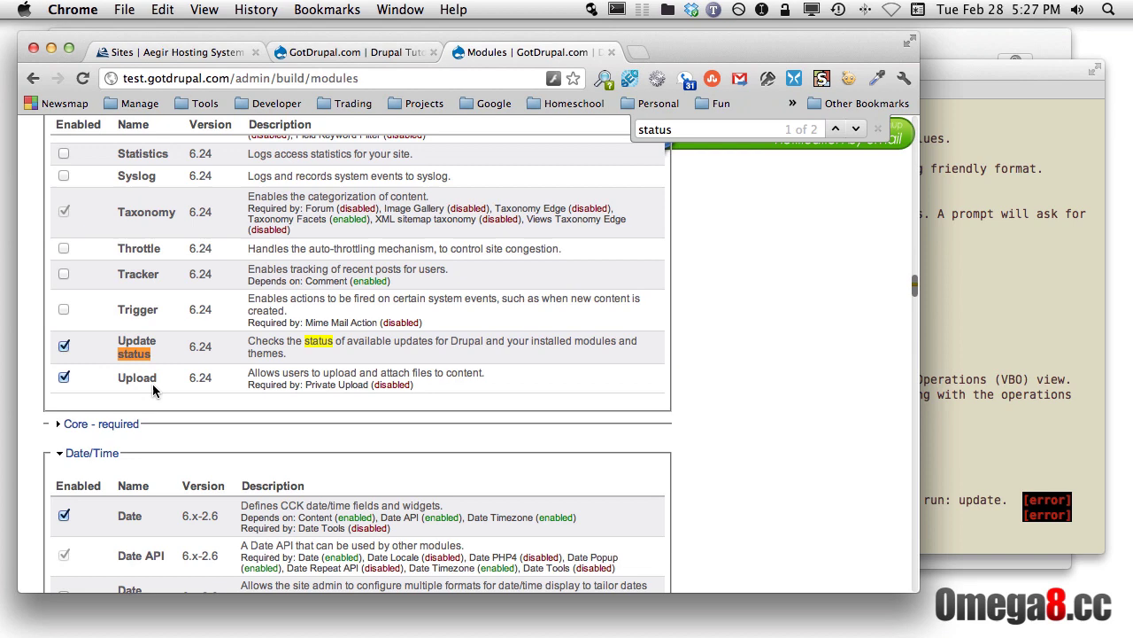
pyautogui.scroll(-20, 164, 390)
pyautogui.click(93, 468)
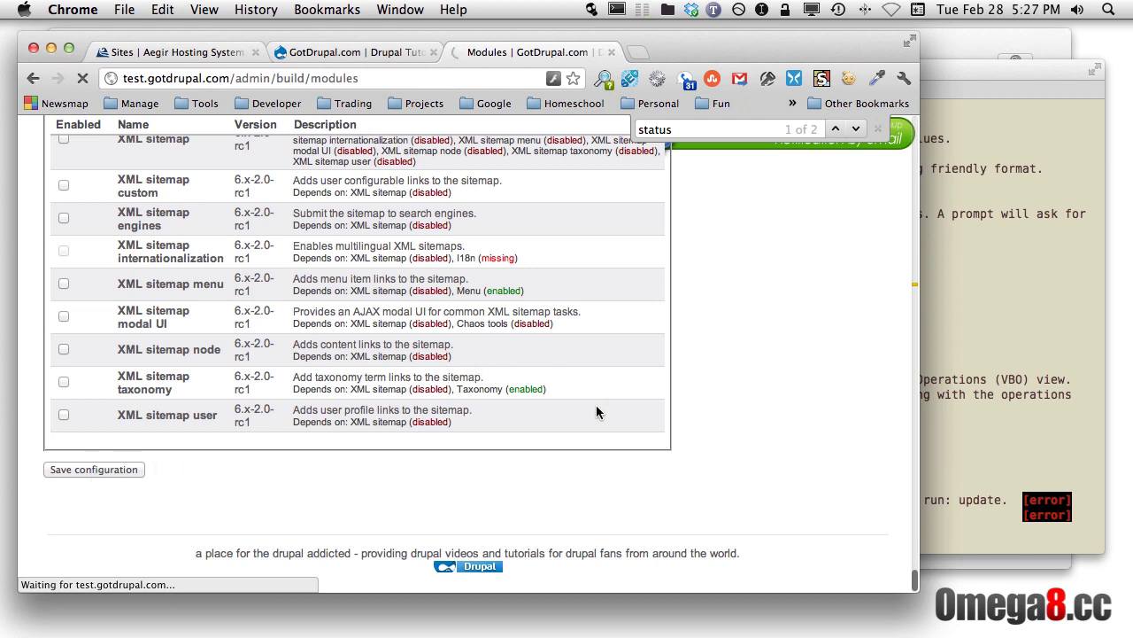
pyautogui.click(947, 428)
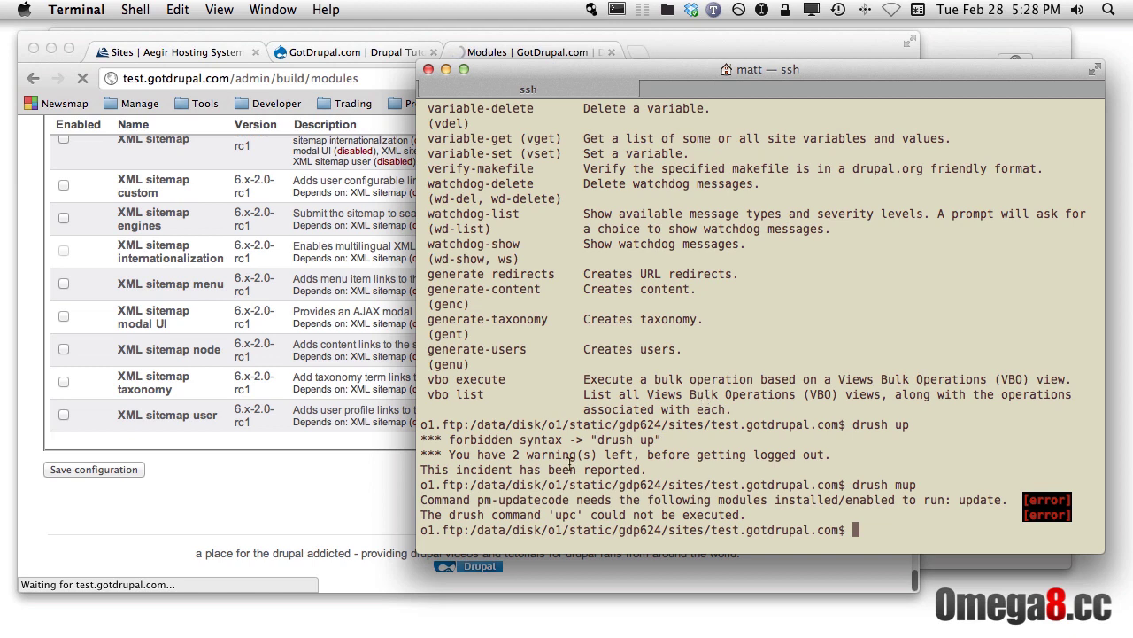
pyautogui.click(351, 458)
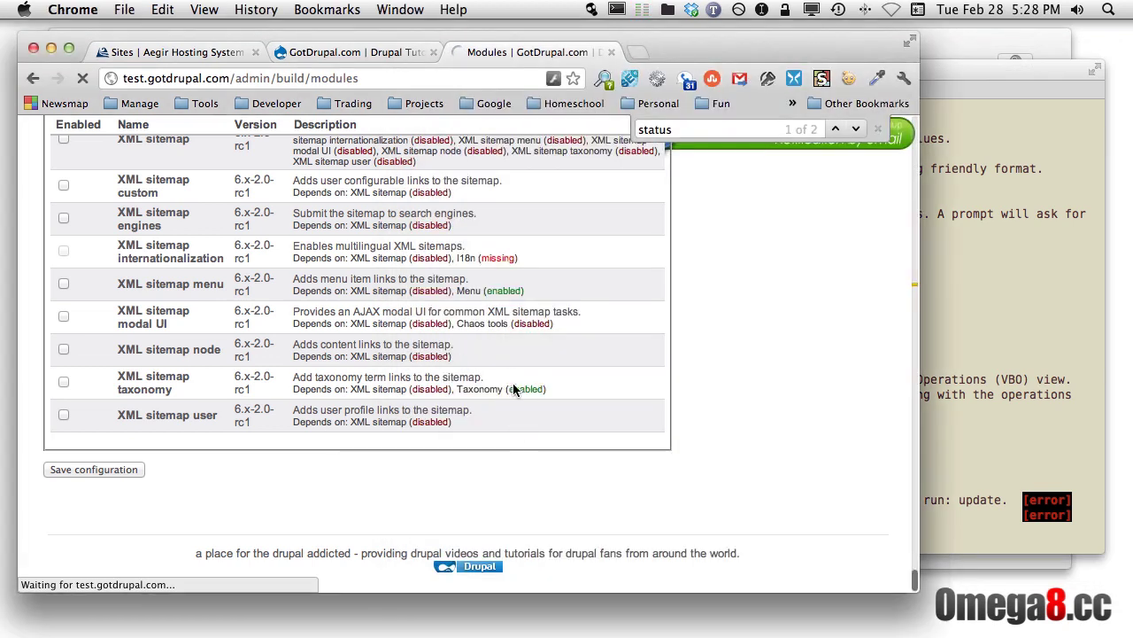
pyautogui.click(877, 128)
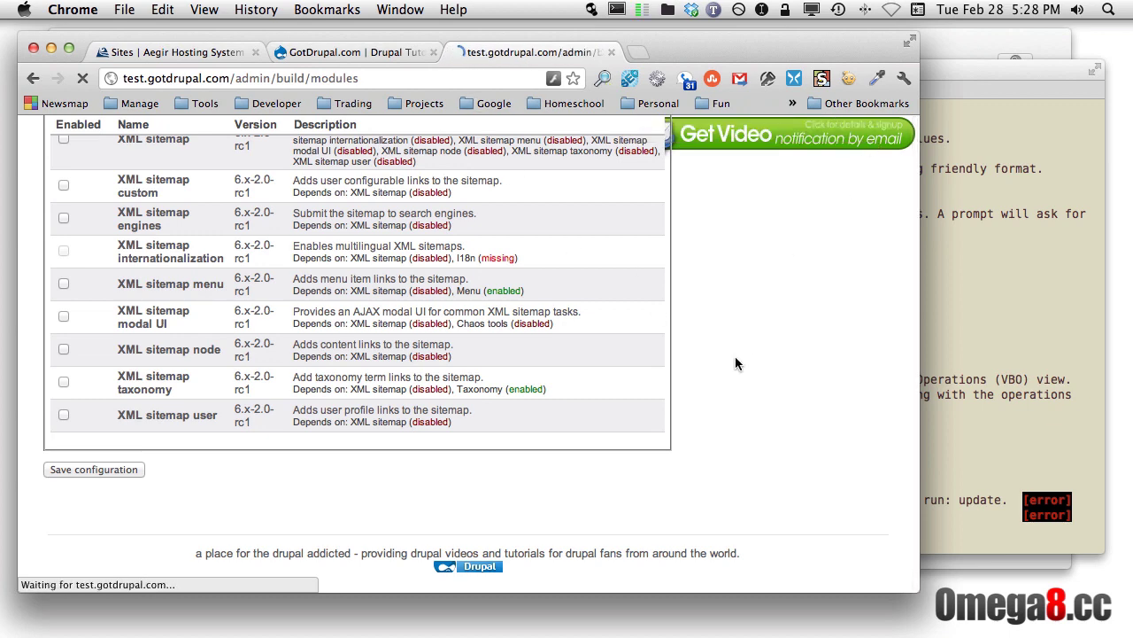
# Step: Open the available updates report and examine the recommended versions and security status of the installed modules
pyautogui.scroll(-5, 580, 407)
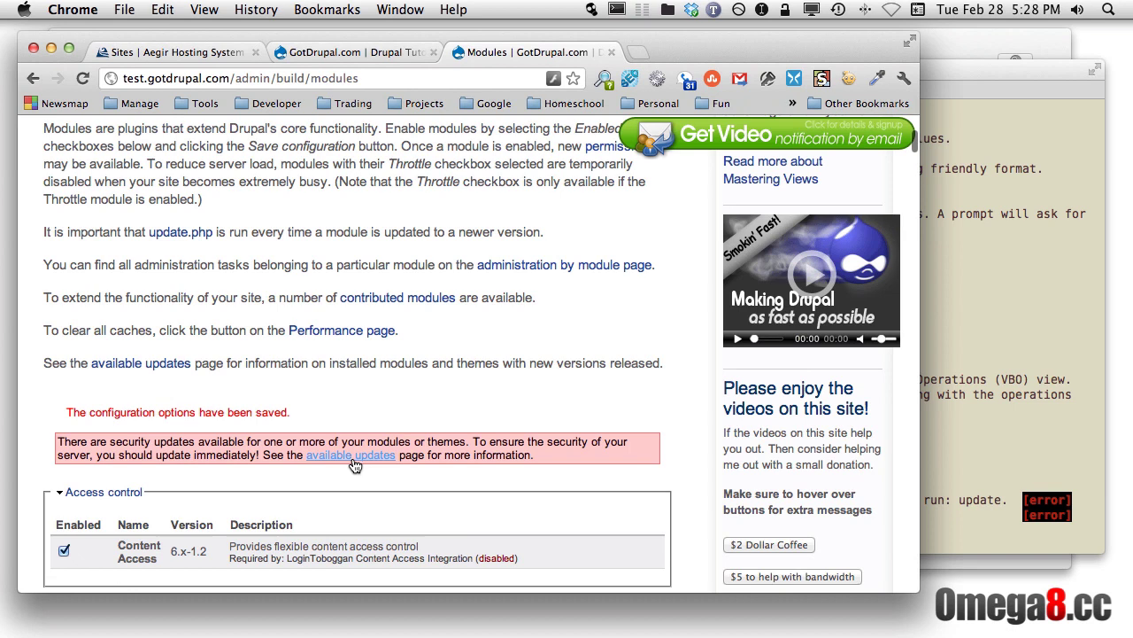
pyautogui.click(355, 463)
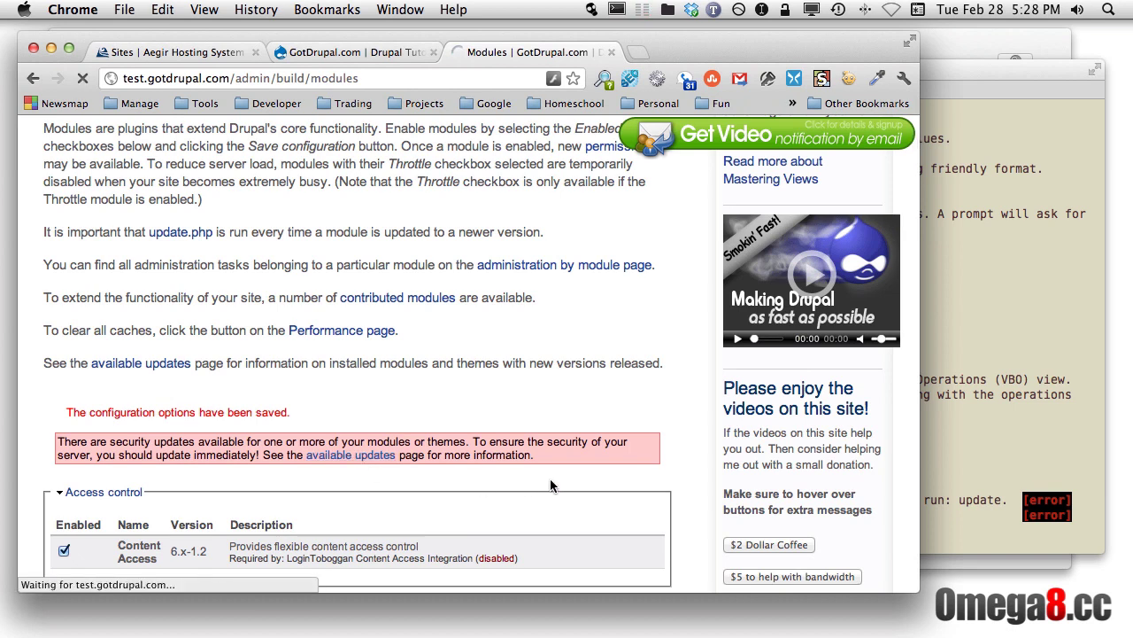
pyautogui.scroll(-6, 550, 483)
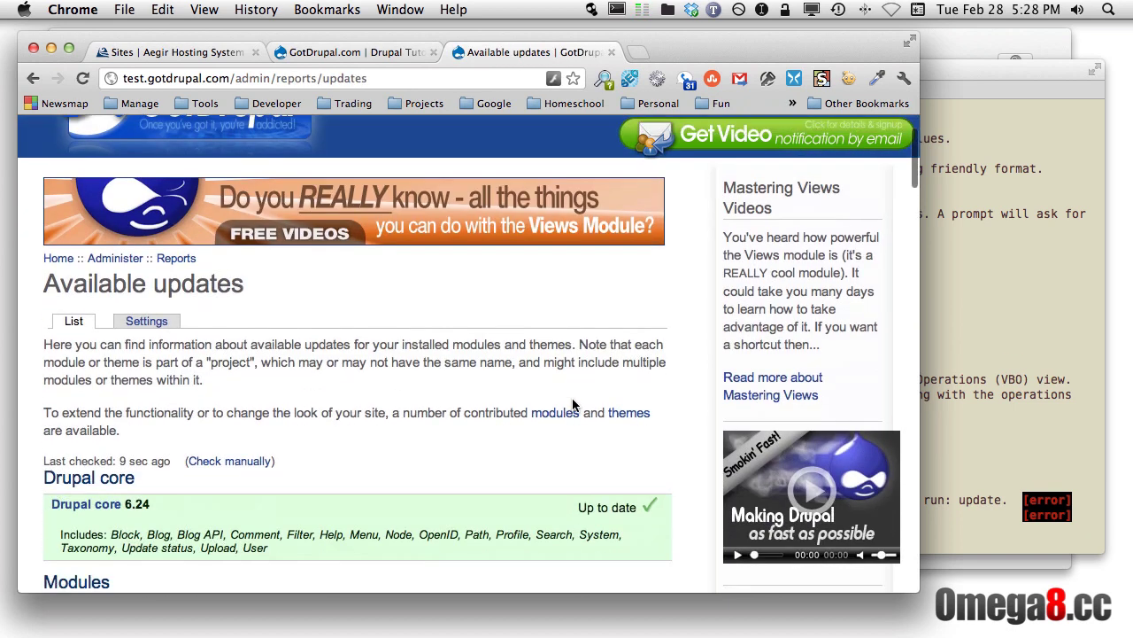
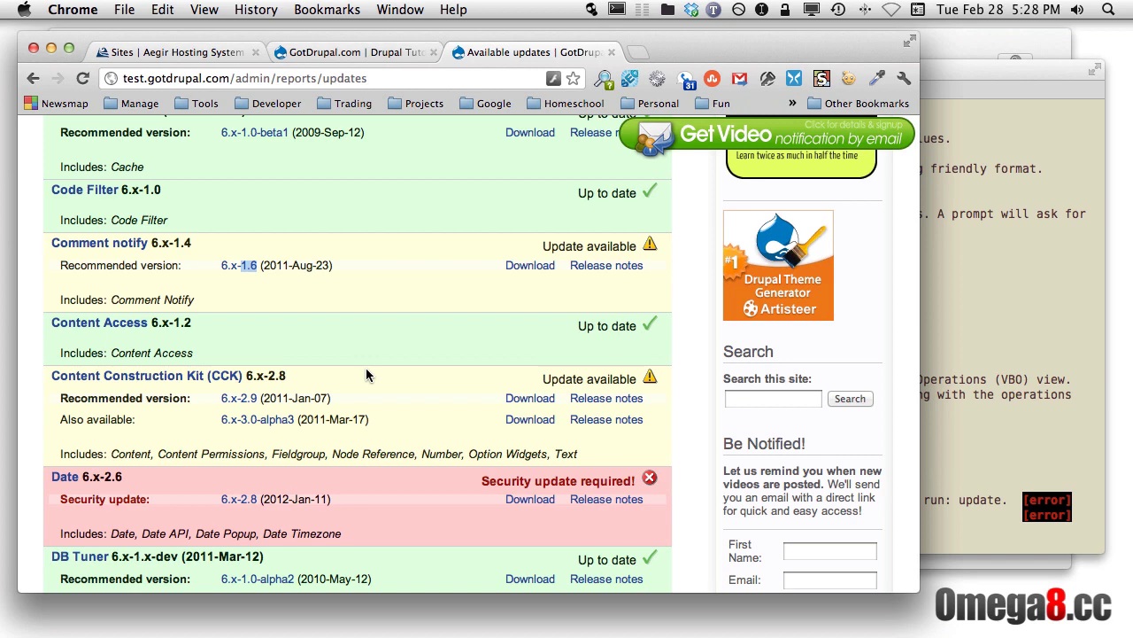
pyautogui.scroll(-2, 379, 377)
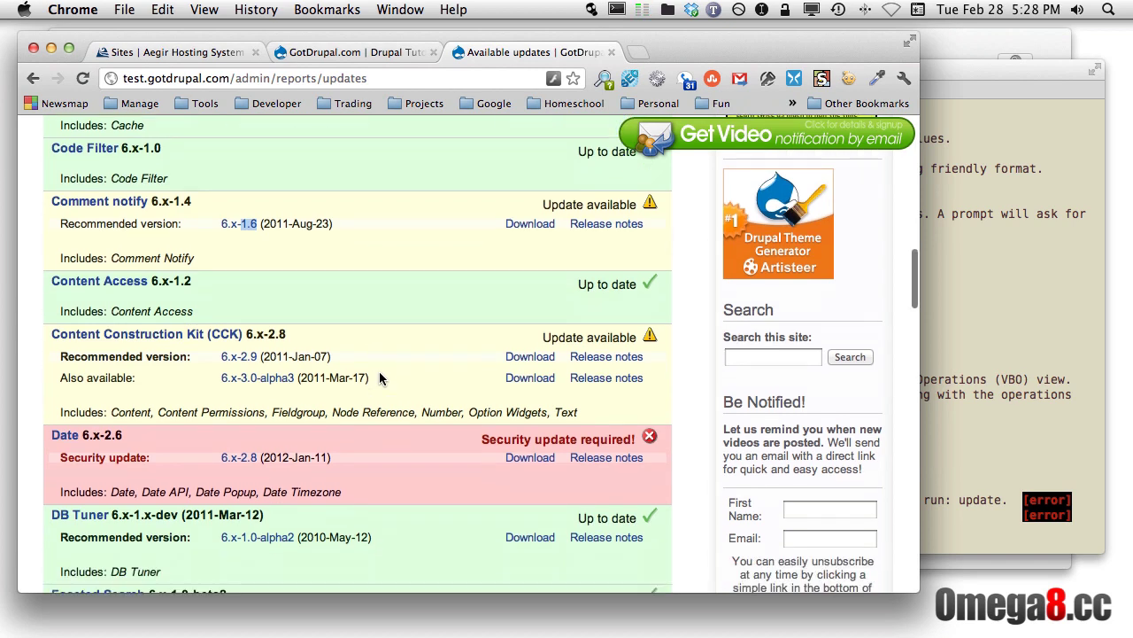
pyautogui.scroll(-5, 379, 377)
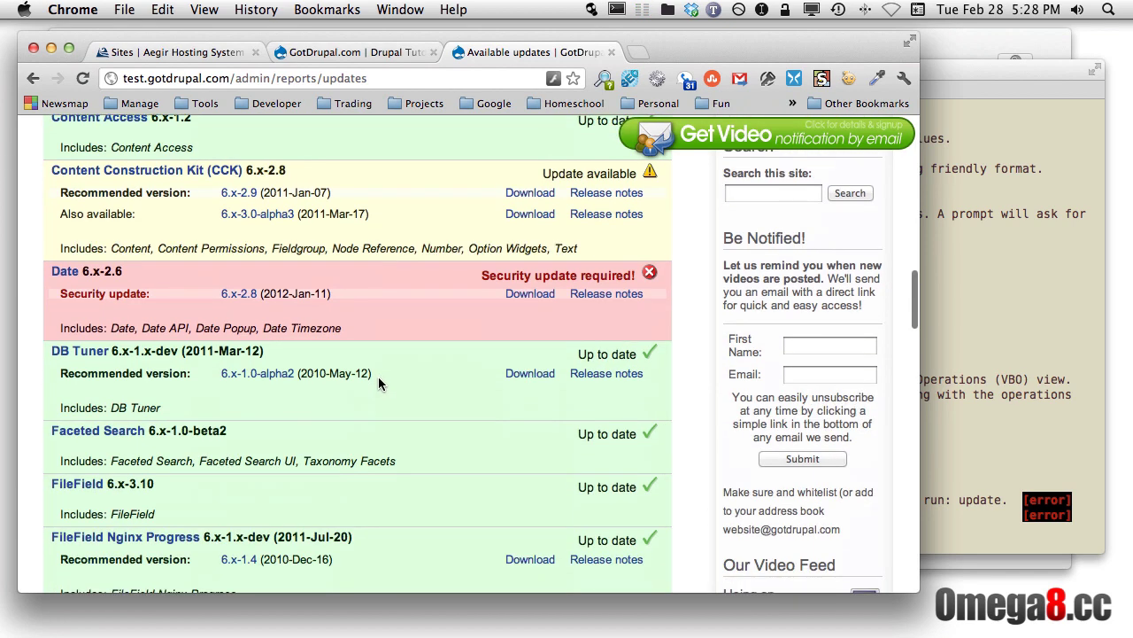
pyautogui.scroll(-1, 135, 306)
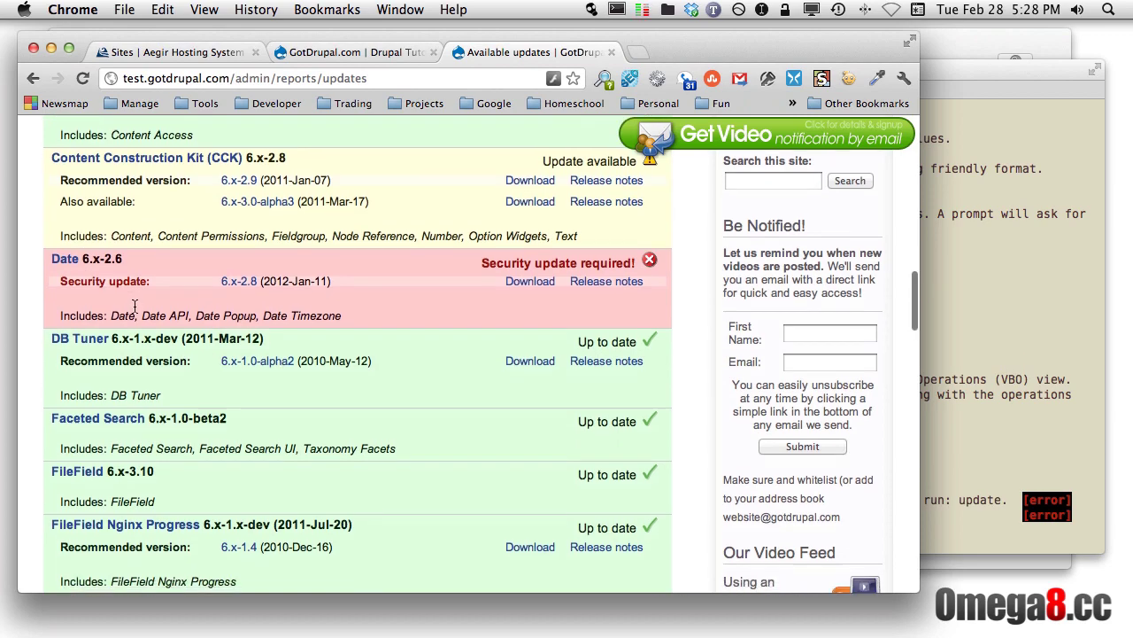
pyautogui.scroll(-15, 135, 305)
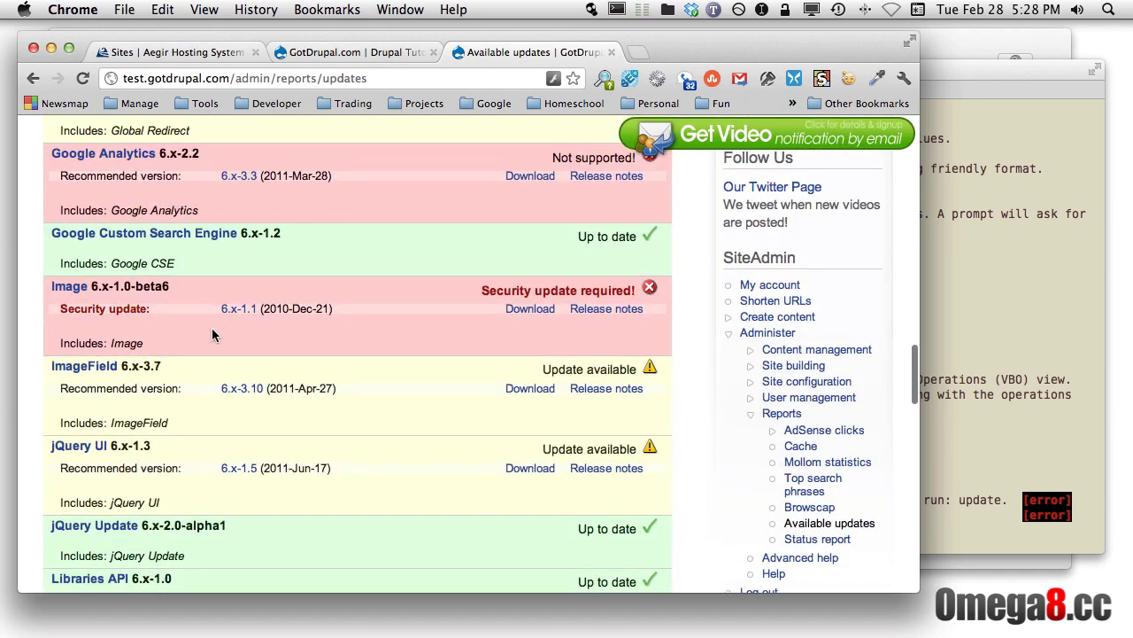
pyautogui.scroll(-20, 212, 337)
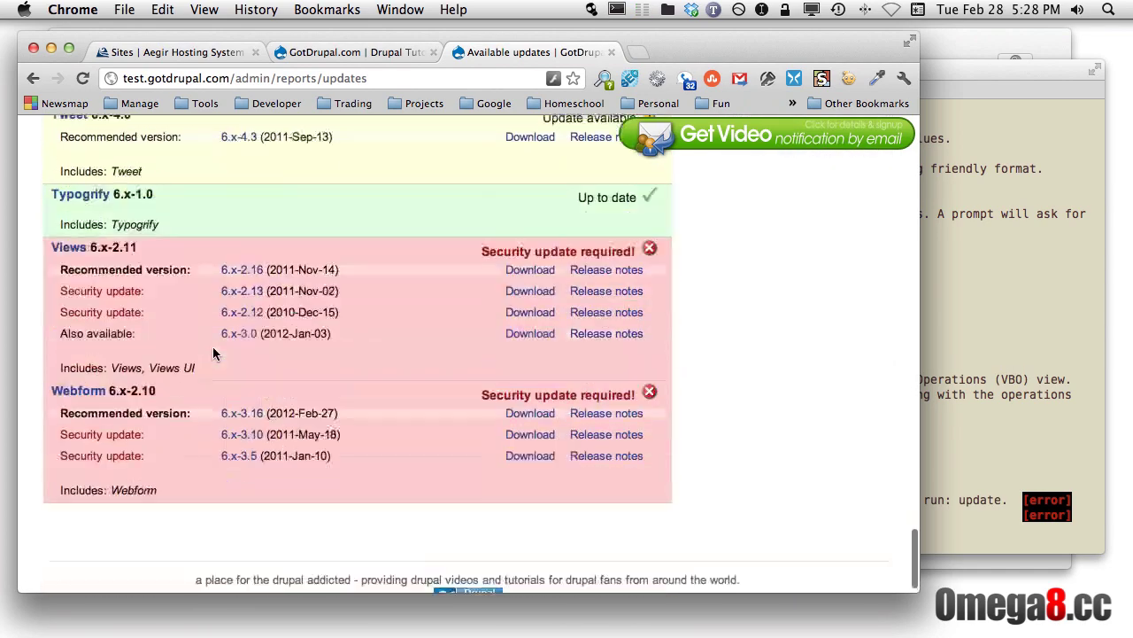
pyautogui.scroll(-1, 212, 349)
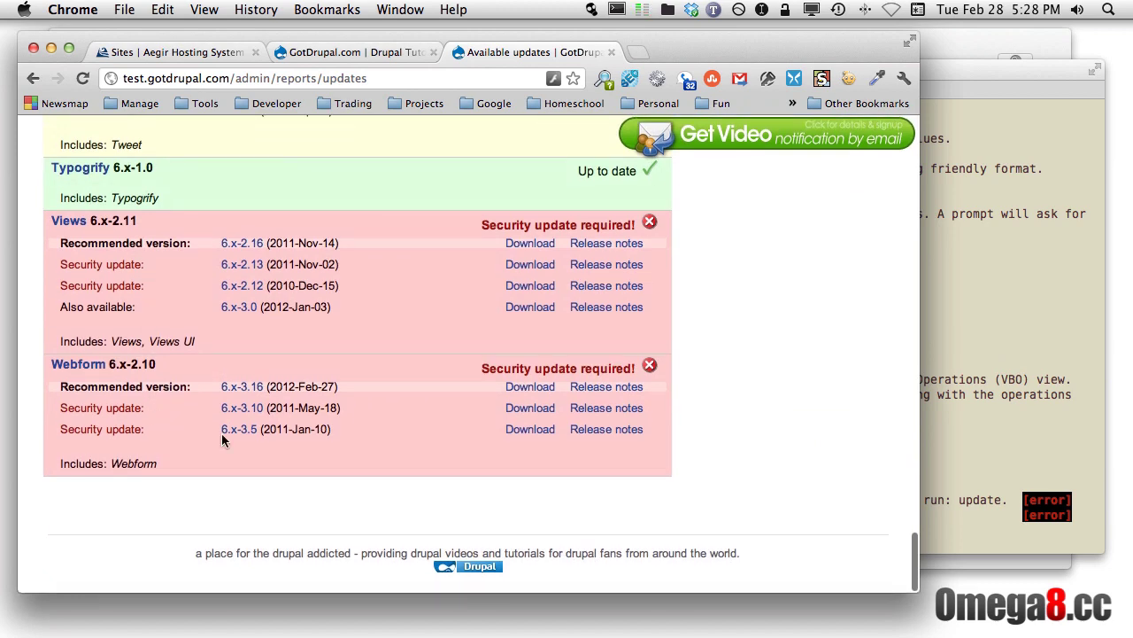
# Step: Switch to Terminal, review the module updates proposed by drush mup, and answer n to decline them
pyautogui.click(1019, 433)
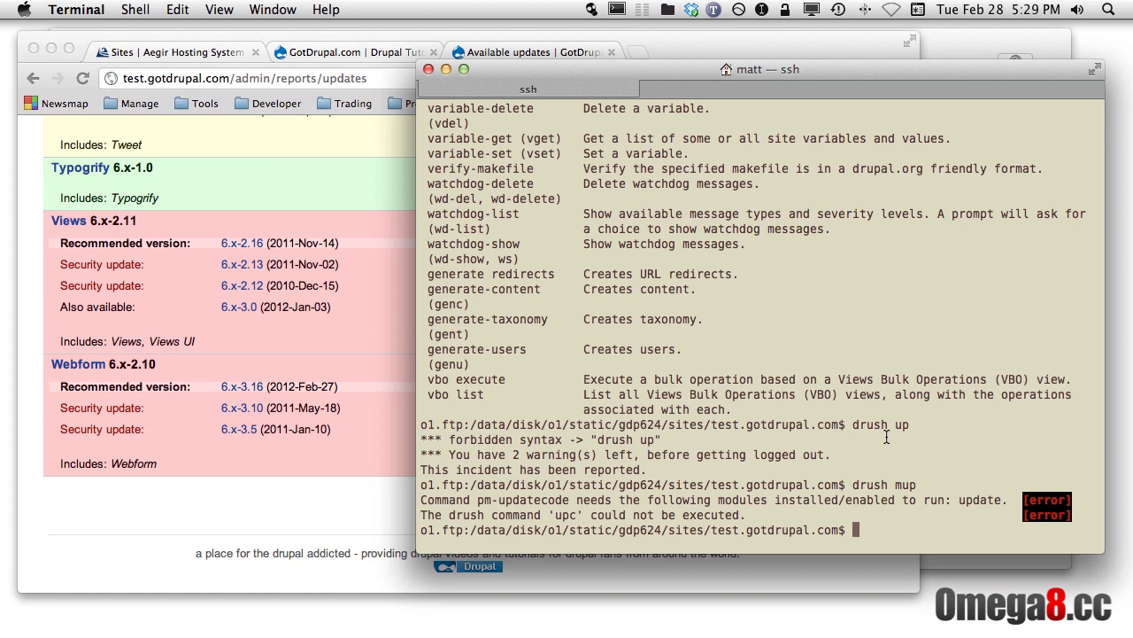
pyautogui.write('drush mup')
pyautogui.press('Return')
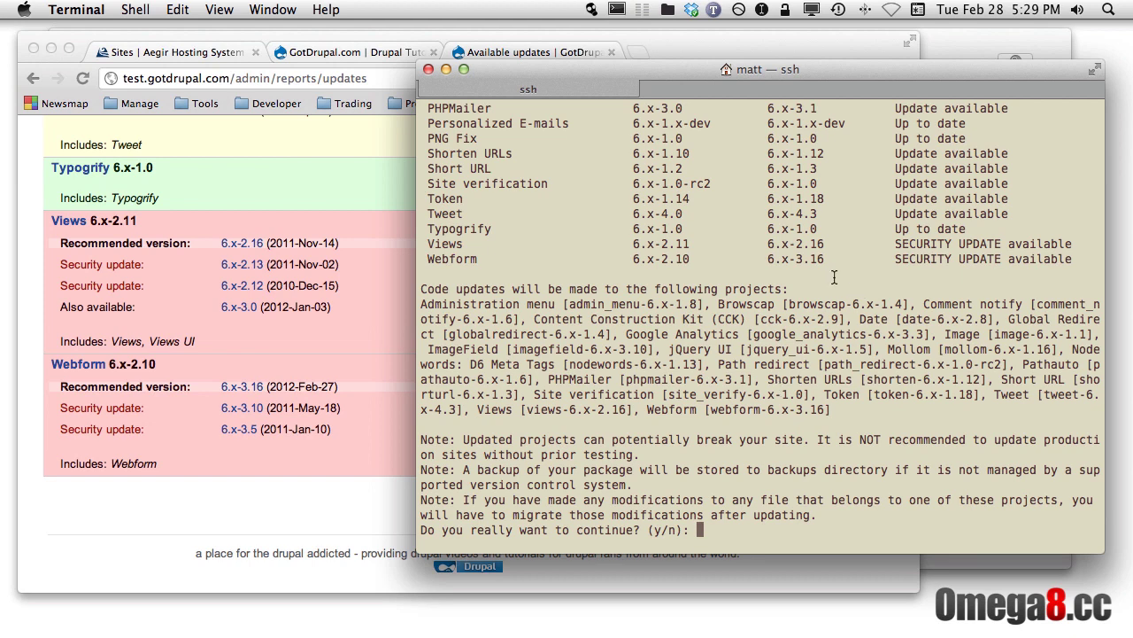
pyautogui.scroll(5, 834, 277)
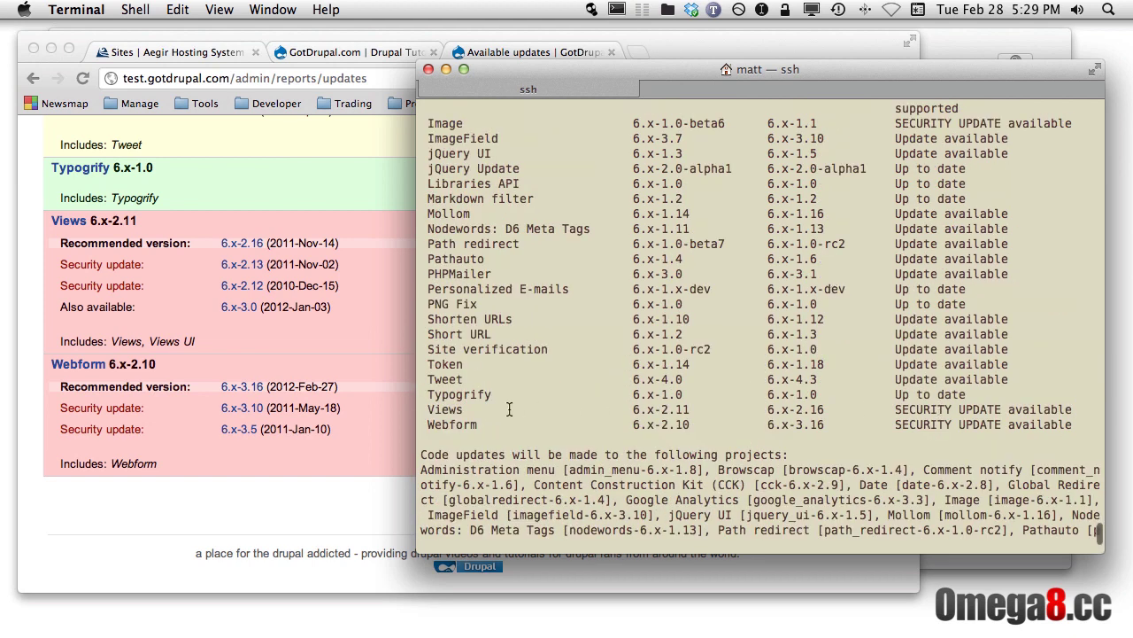
pyautogui.scroll(1, 562, 350)
pyautogui.scroll(3, 563, 350)
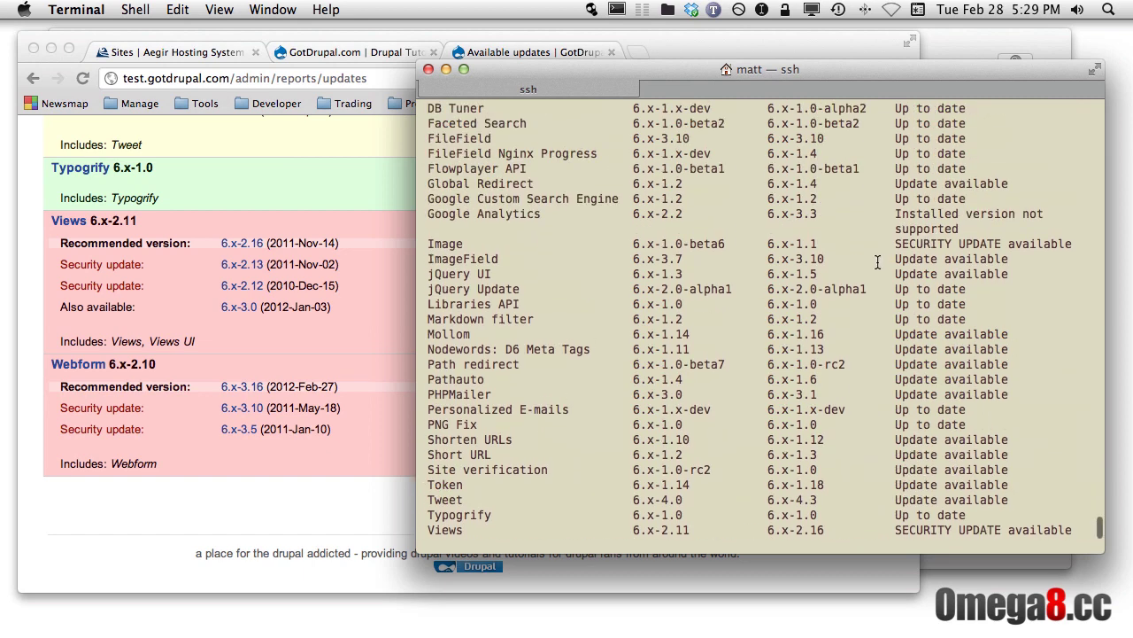
pyautogui.scroll(6, 550, 268)
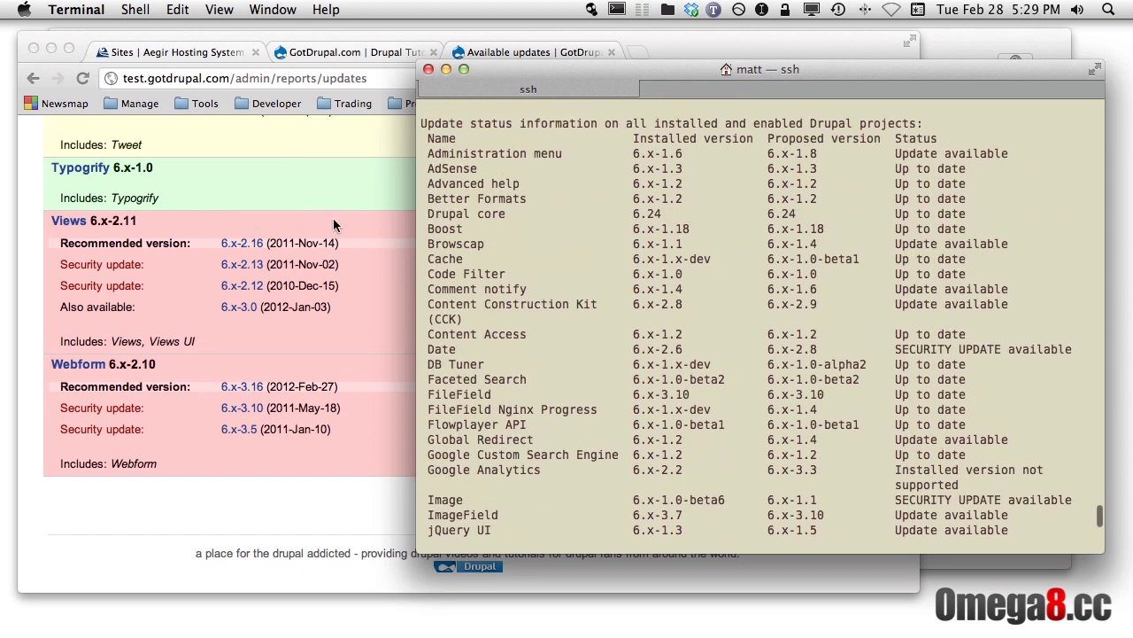
pyautogui.scroll(-20, 699, 329)
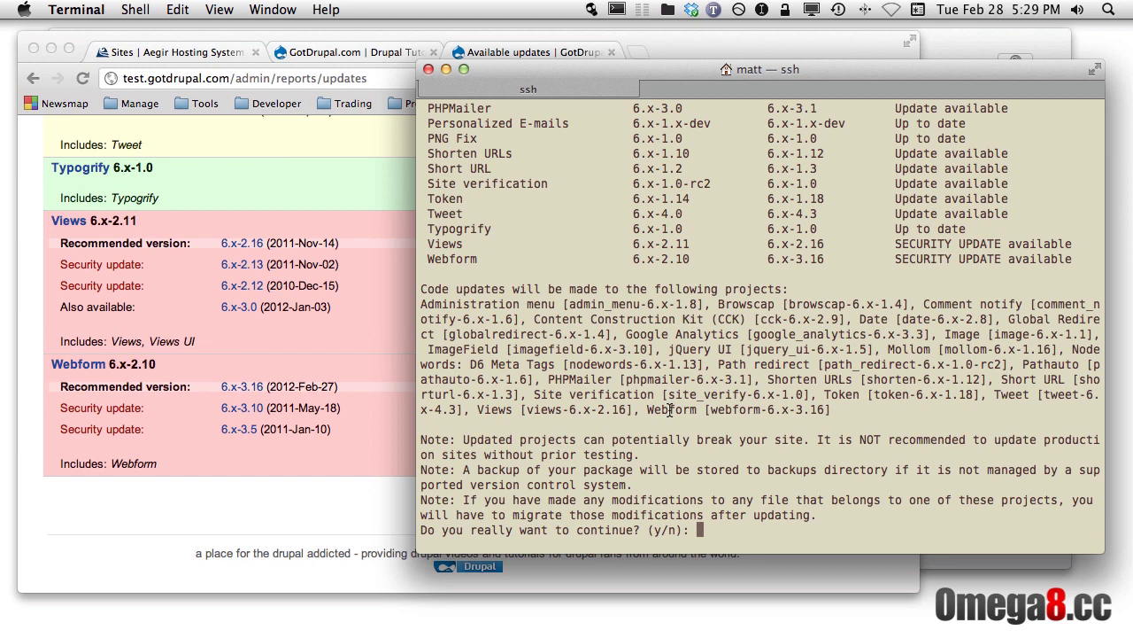
pyautogui.write('n')
pyautogui.press('Return')
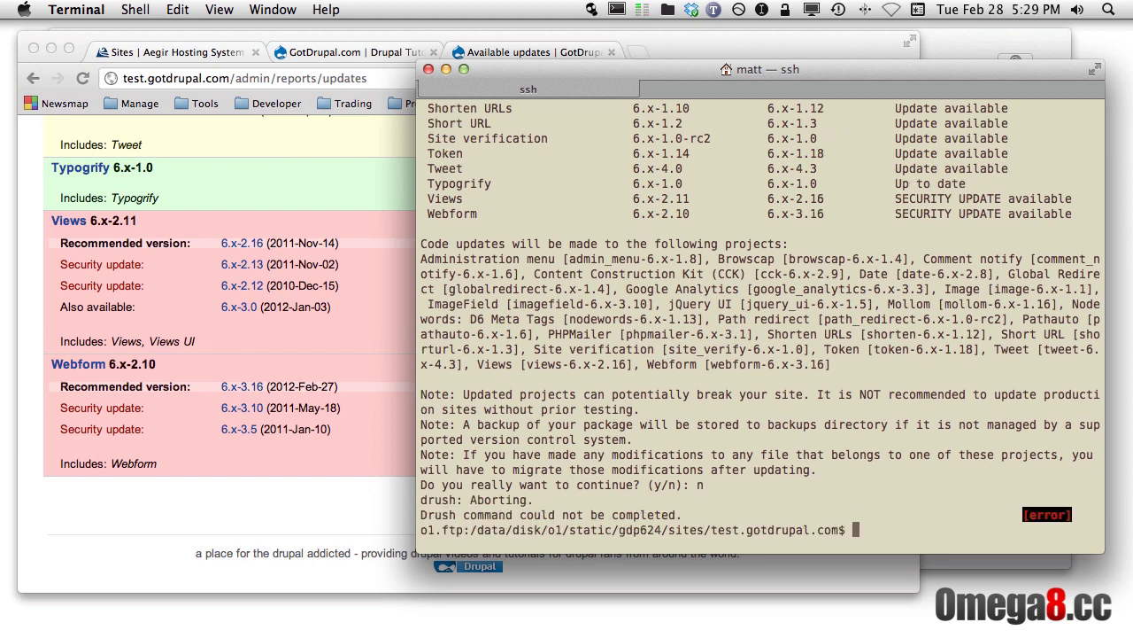
# Step: List the site directory, change into its modules directory, and list the contents there
pyautogui.write('ll')
pyautogui.press('Return')
pyautogui.write('cd mo')
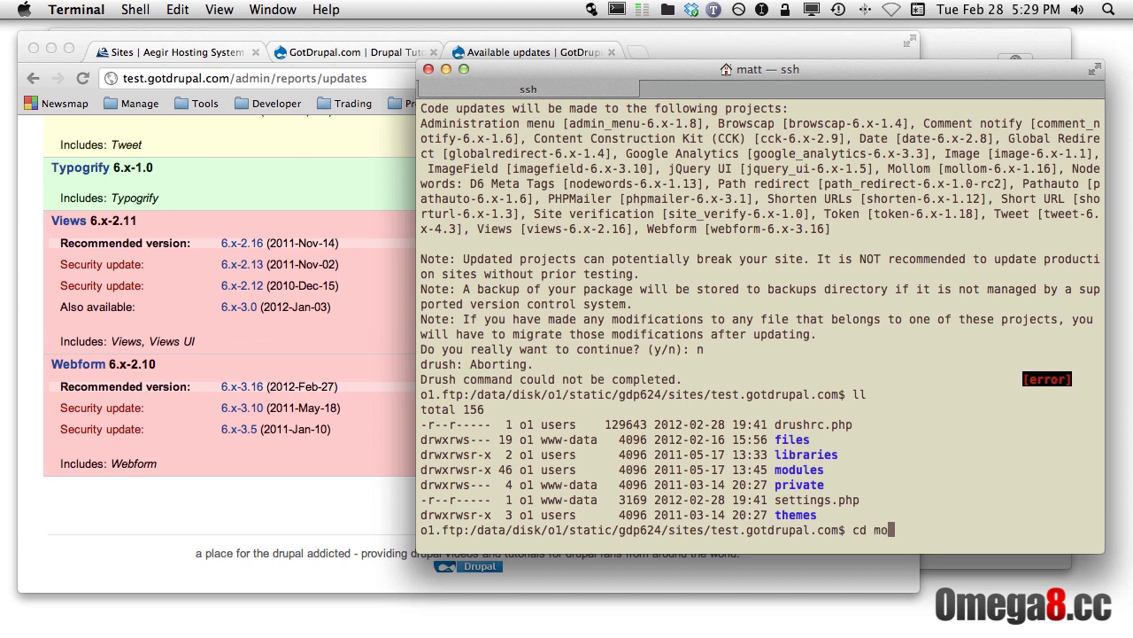
pyautogui.press('Tab')
pyautogui.press('Return')
pyautogui.write('ll')
pyautogui.press('Return')
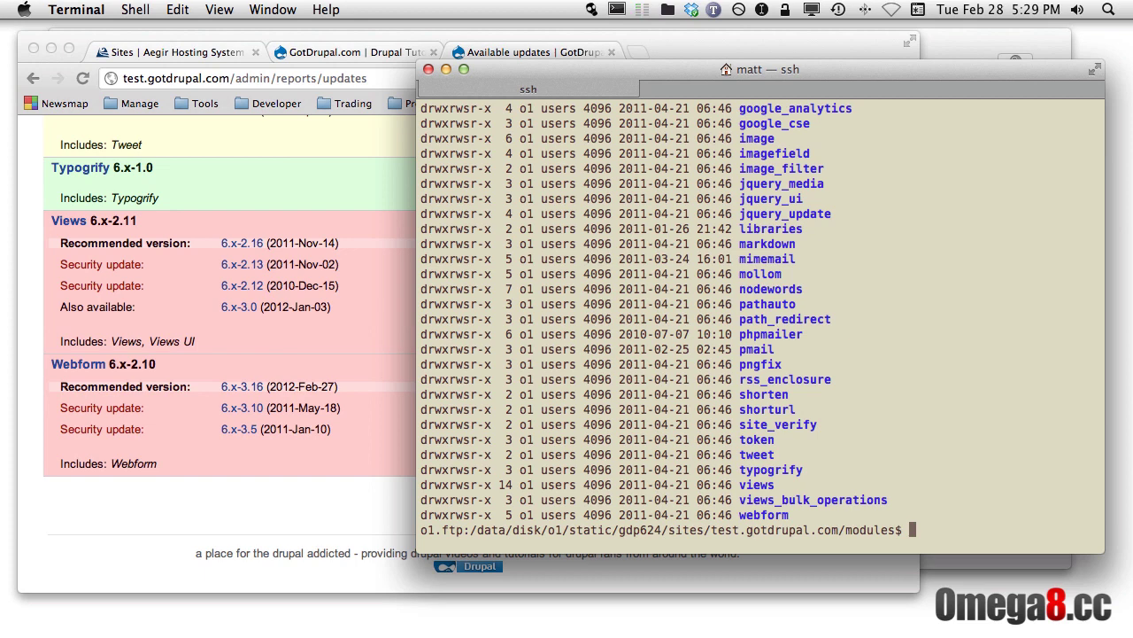
# Step: Delete everything inside the site's modules directory with rm -rf *
pyautogui.write('rm -rf *')
pyautogui.press('Return')
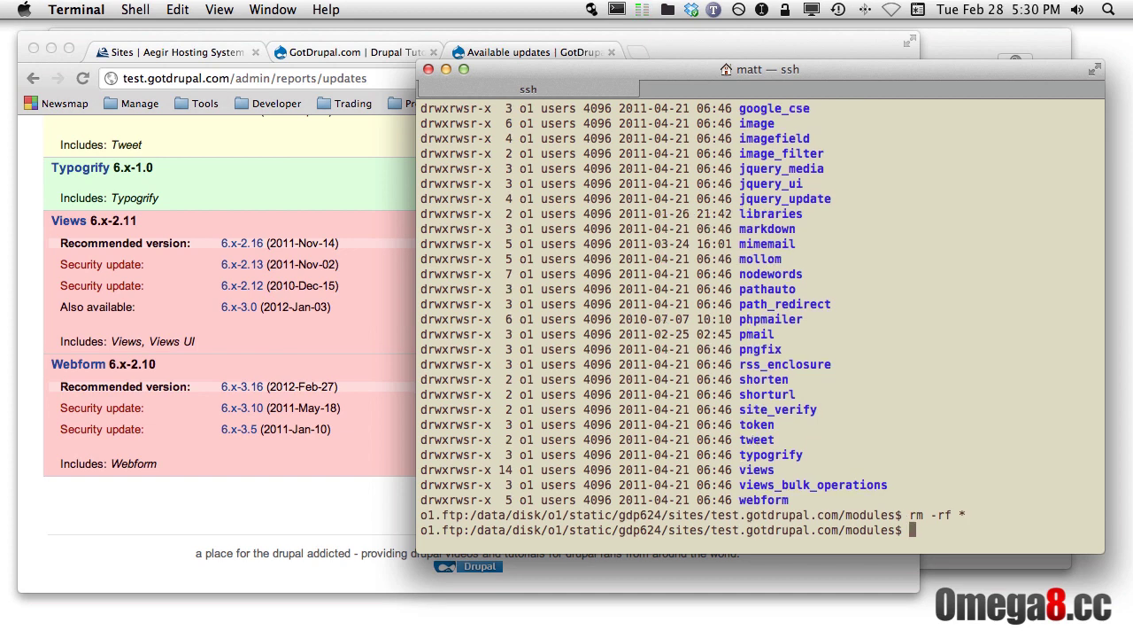
pyautogui.doubleClick(526, 499)
pyautogui.doubleClick(549, 499)
pyautogui.click(462, 501)
pyautogui.doubleClick(558, 501)
pyautogui.moveTo(422, 515); pyautogui.dragTo(462, 516)
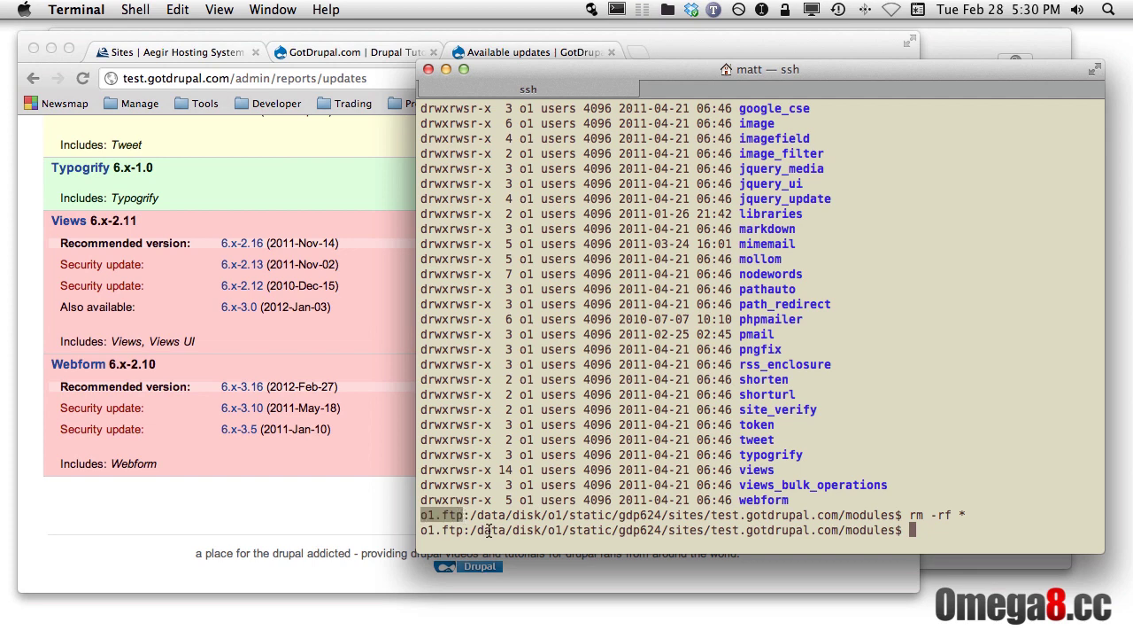
pyautogui.click(761, 487)
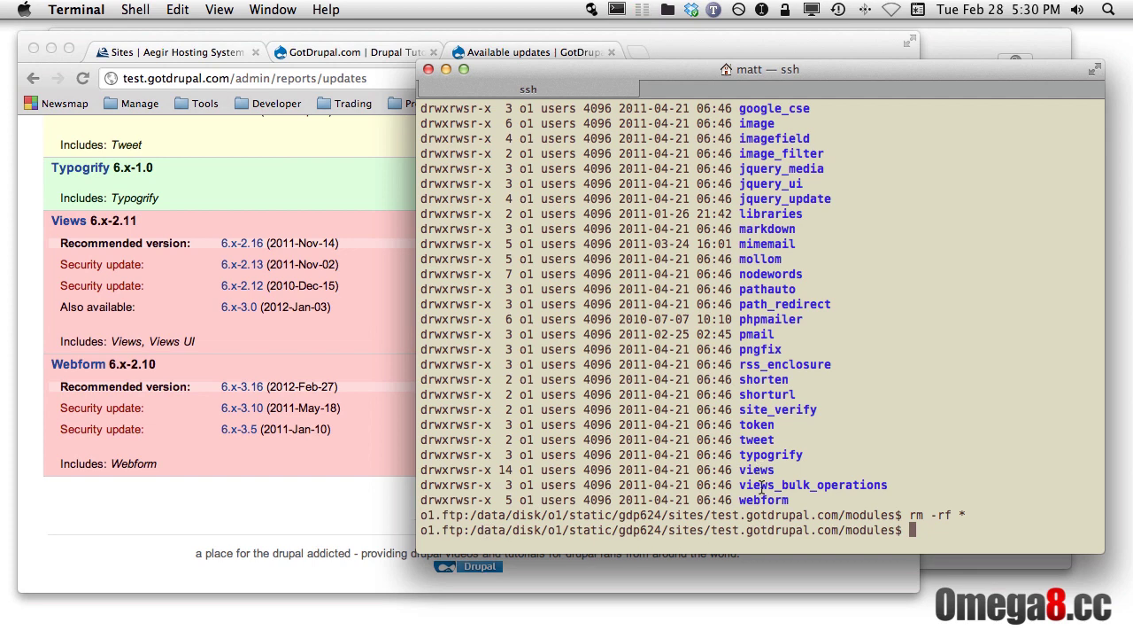
# Step: List the modules directory again and try to run the database updates with drush updb
pyautogui.write('ll')
pyautogui.press('Return')
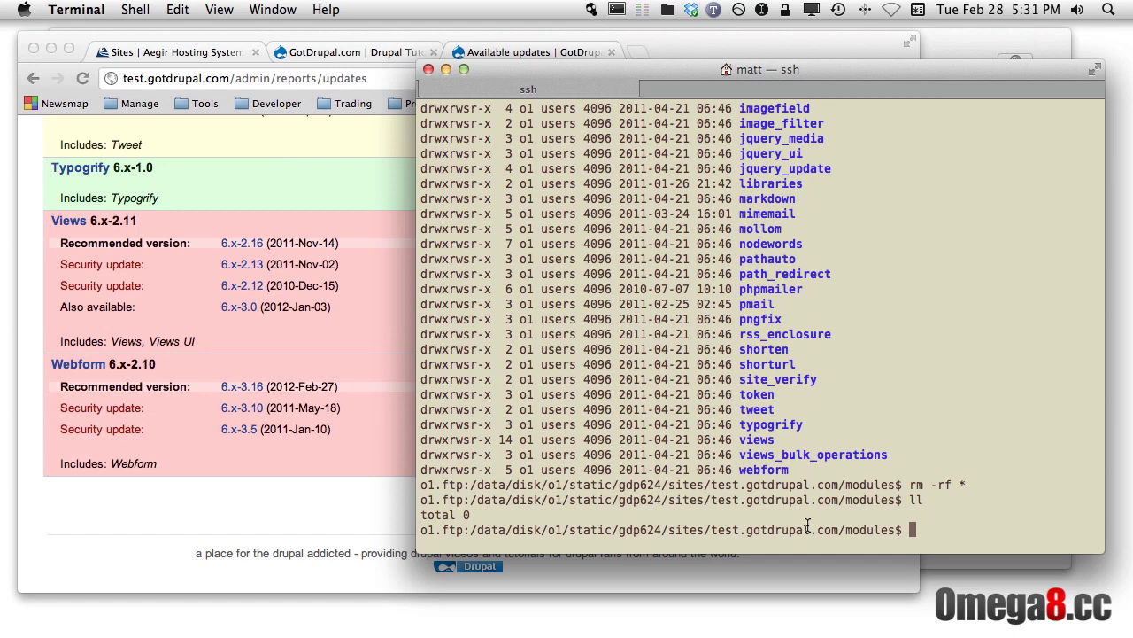
pyautogui.write('drush dbu')
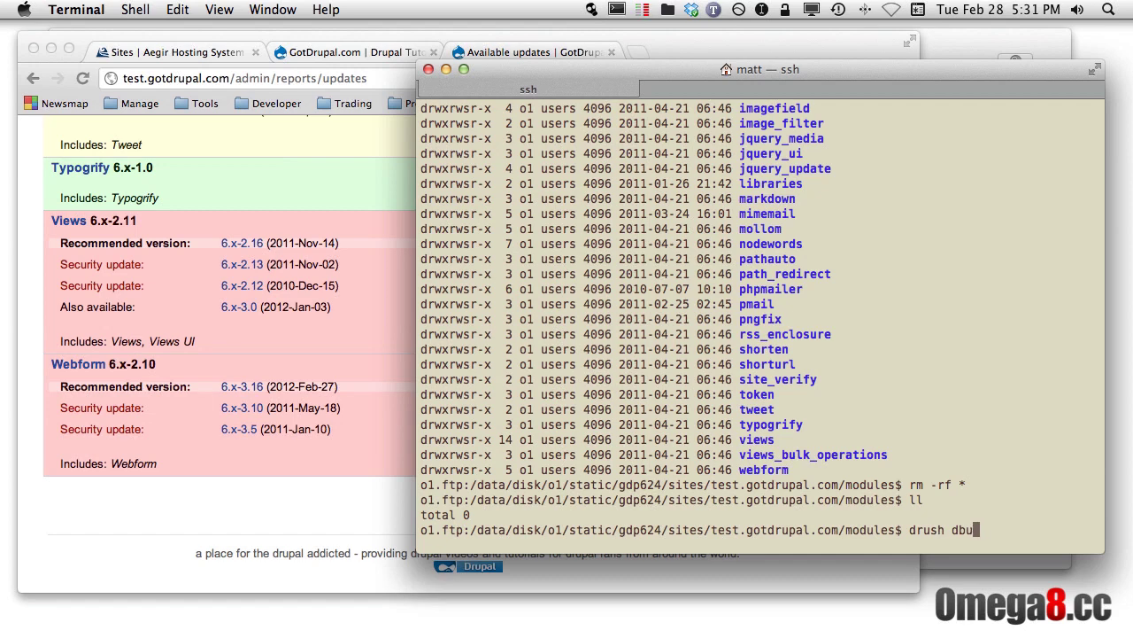
pyautogui.press('BackSpace')
pyautogui.press('BackSpace')
pyautogui.press('BackSpace')
pyautogui.write('updb')
pyautogui.press('Return')
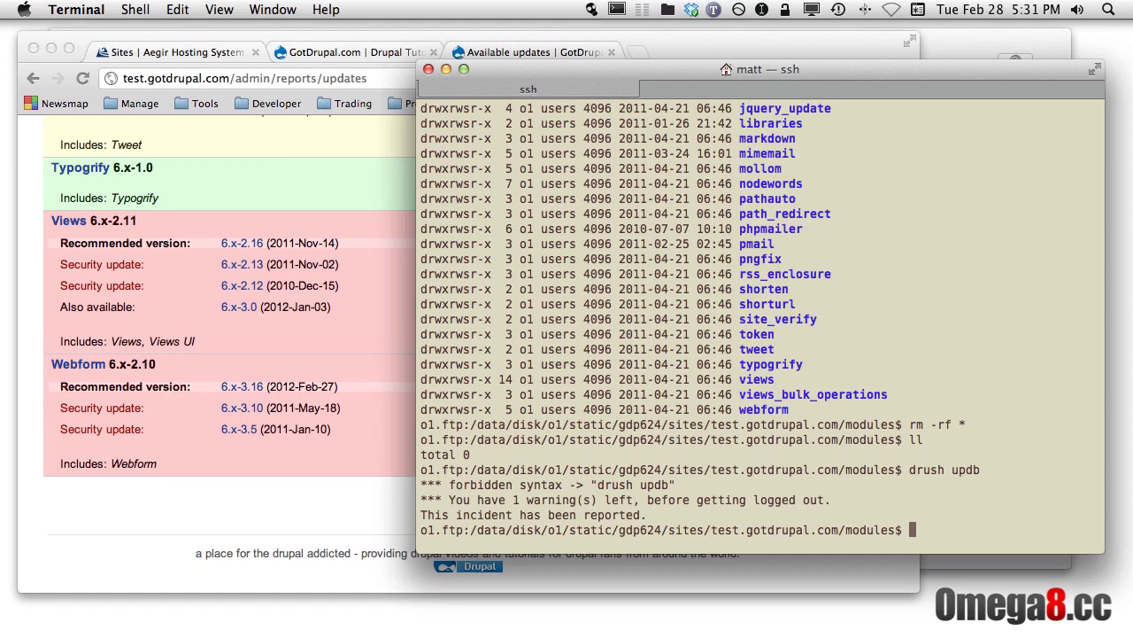
# Step: Run drush dbup from the site's modules directory and go back to the start of its output
pyautogui.write('drush dbup')
pyautogui.press('Return')
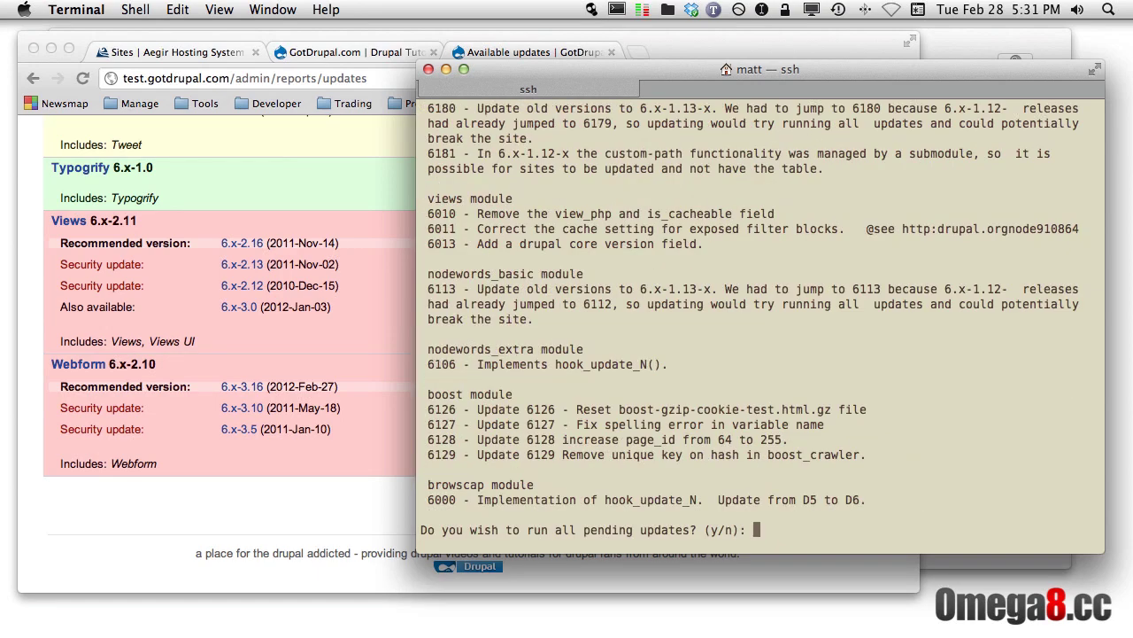
pyautogui.scroll(20, 806, 474)
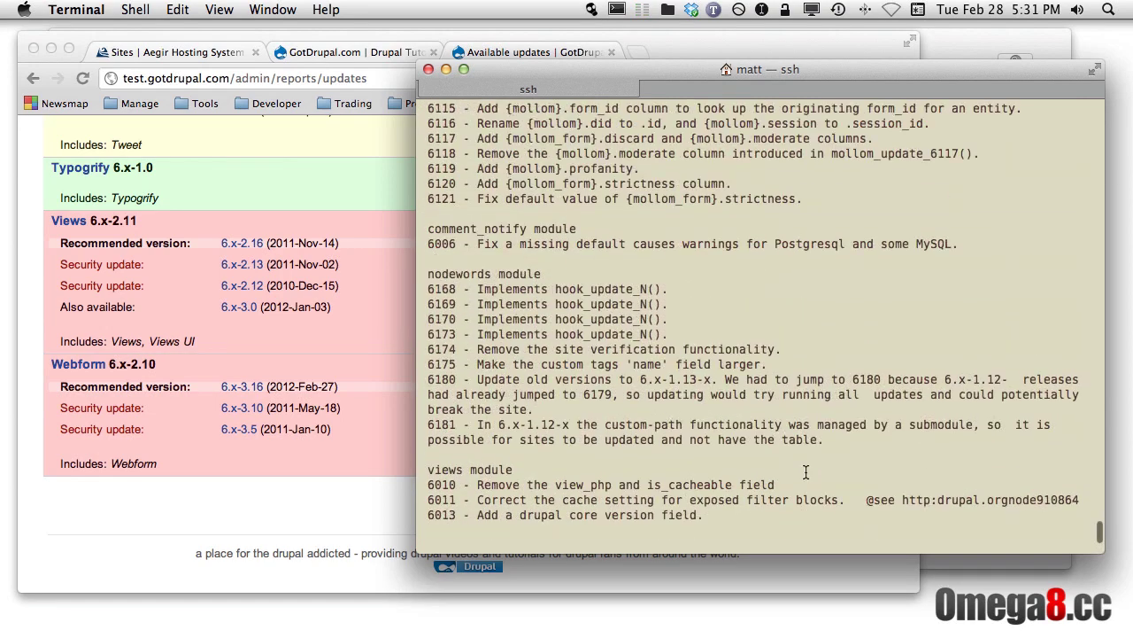
pyautogui.scroll(10, 807, 474)
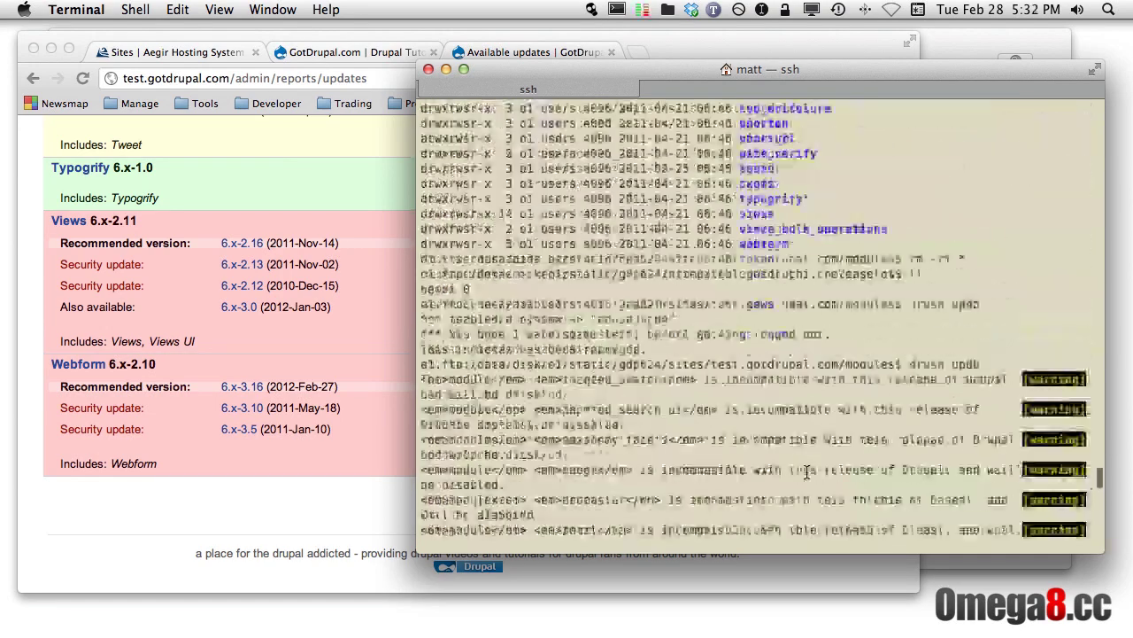
pyautogui.scroll(-8, 810, 472)
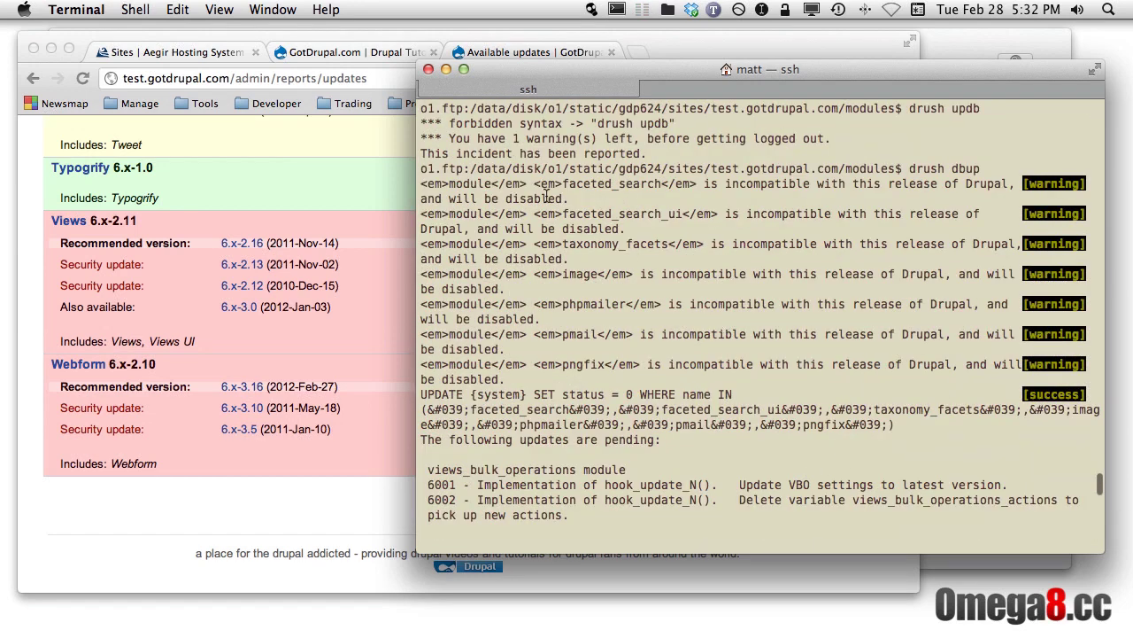
# Step: Examine the module incompatibility warnings one by one, highlighting the module names from faceted_search down to pngfix
pyautogui.doubleClick(597, 184)
pyautogui.doubleClick(593, 214)
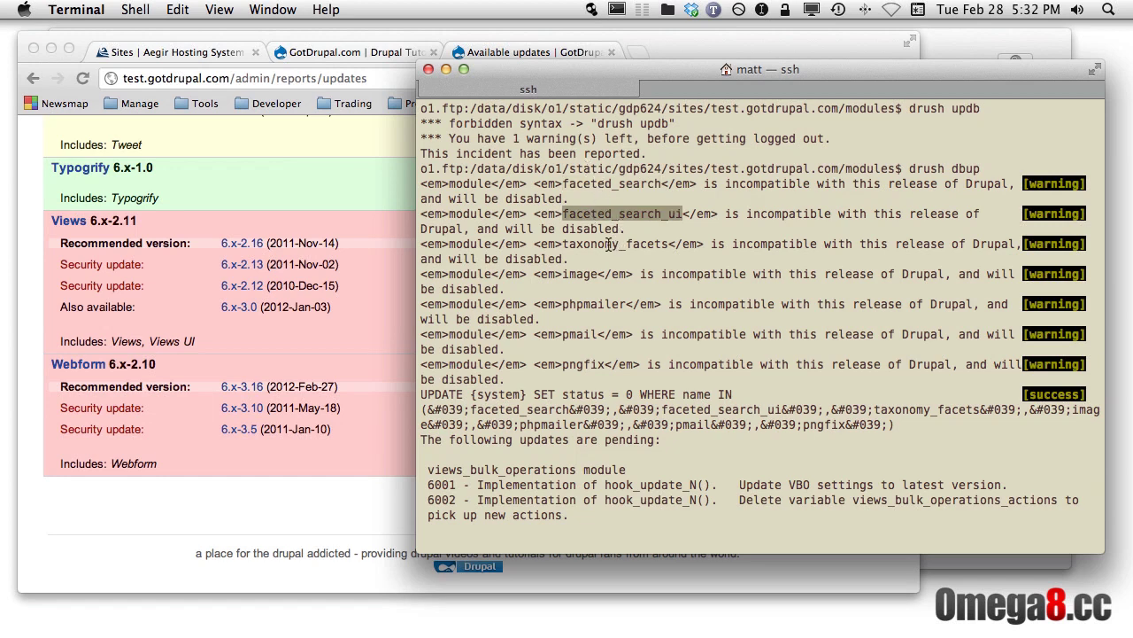
pyautogui.doubleClick(609, 245)
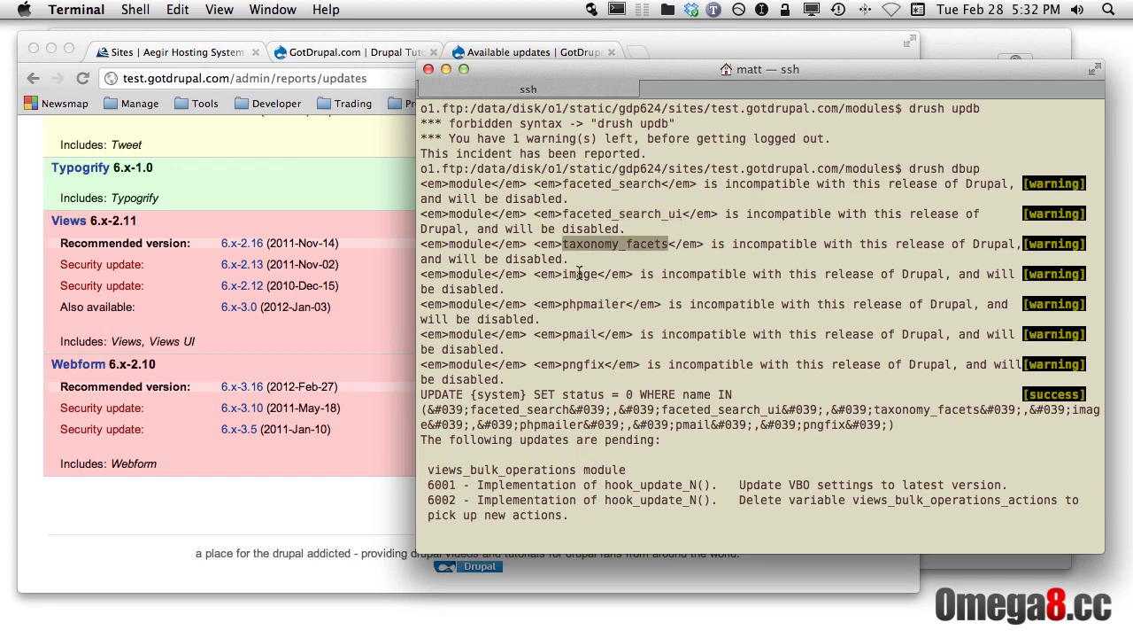
pyautogui.doubleClick(583, 275)
pyautogui.doubleClick(598, 305)
pyautogui.click(582, 334)
pyautogui.doubleClick(582, 334)
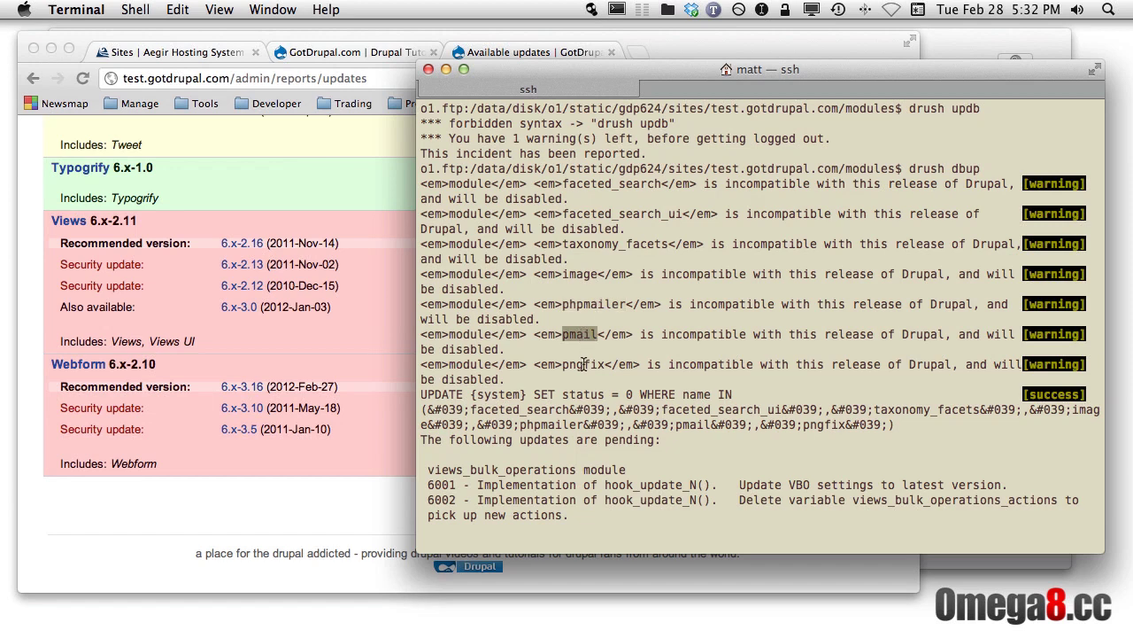
pyautogui.doubleClick(584, 364)
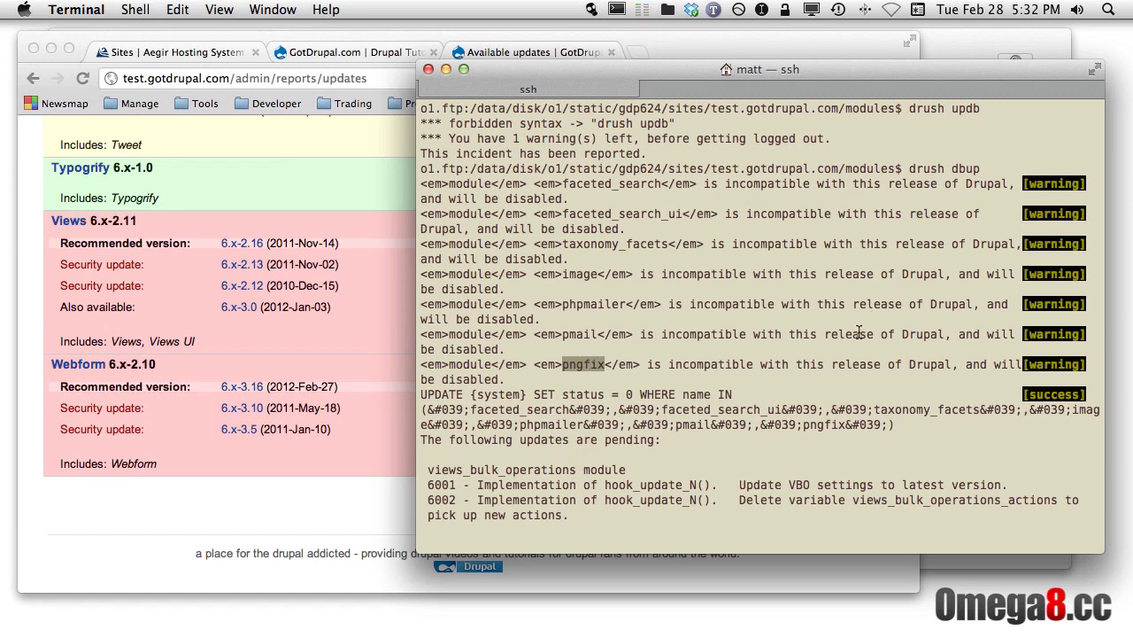
# Step: Review the pending database updates listed for each module and answer y to run them all
pyautogui.scroll(-5, 859, 332)
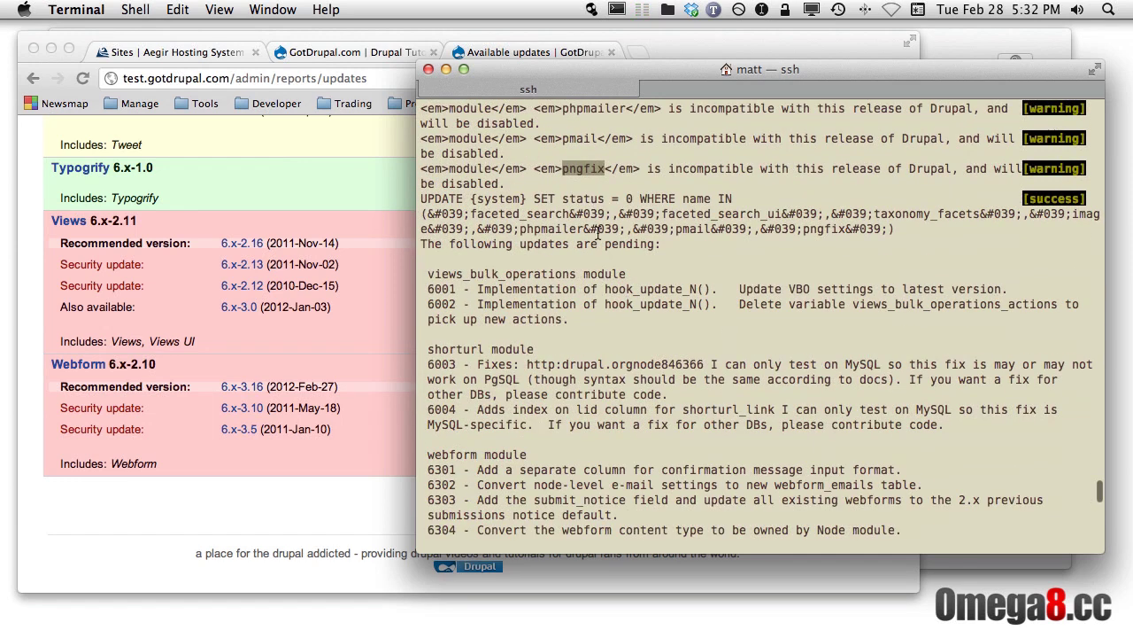
pyautogui.scroll(-5, 598, 235)
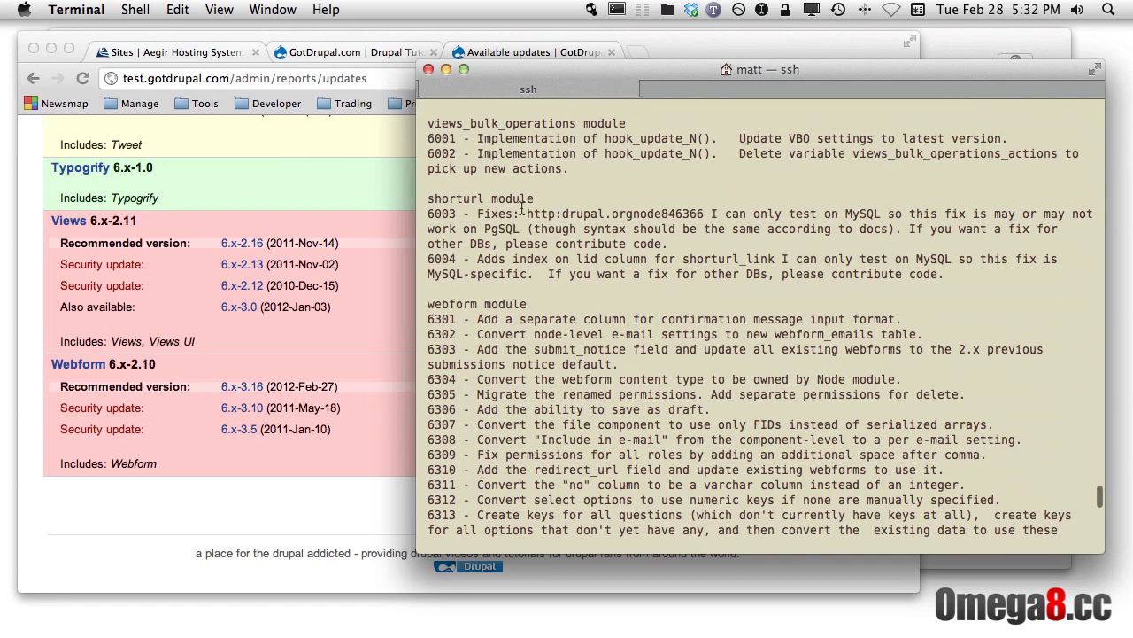
pyautogui.scroll(-5, 491, 297)
pyautogui.scroll(-10, 491, 298)
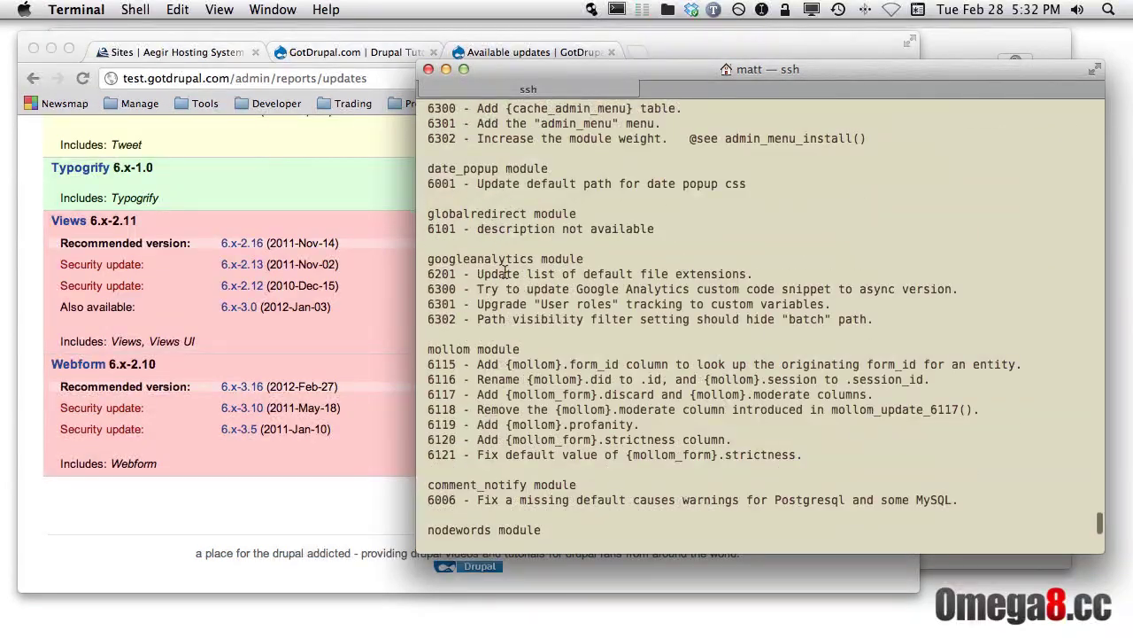
pyautogui.scroll(-8, 508, 354)
pyautogui.scroll(-10, 511, 370)
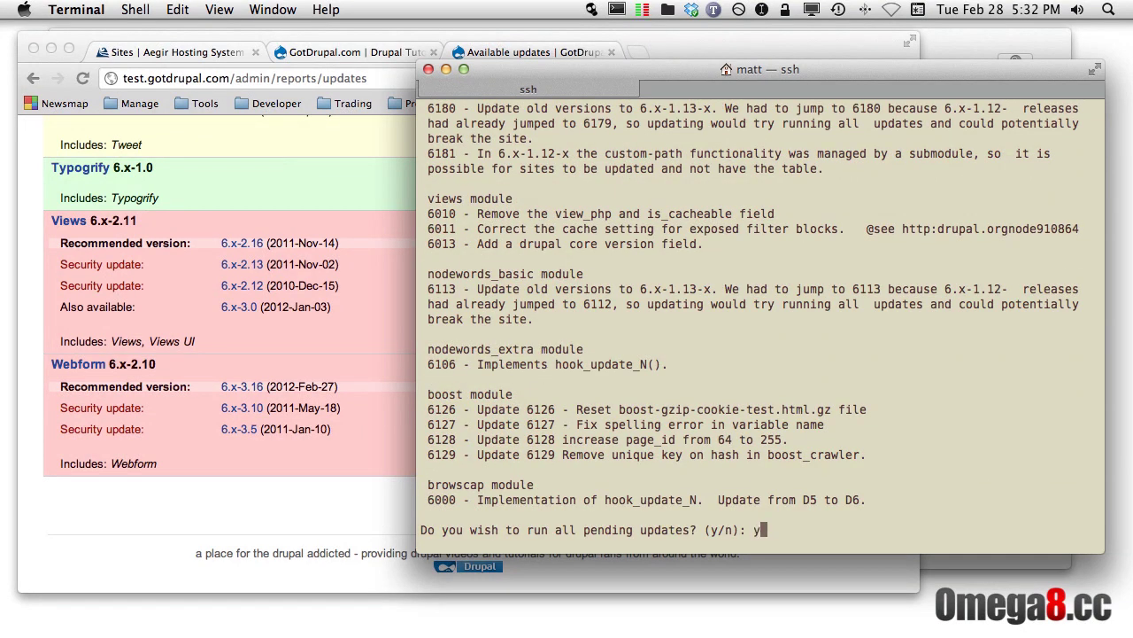
pyautogui.write('y')
pyautogui.press('Return')
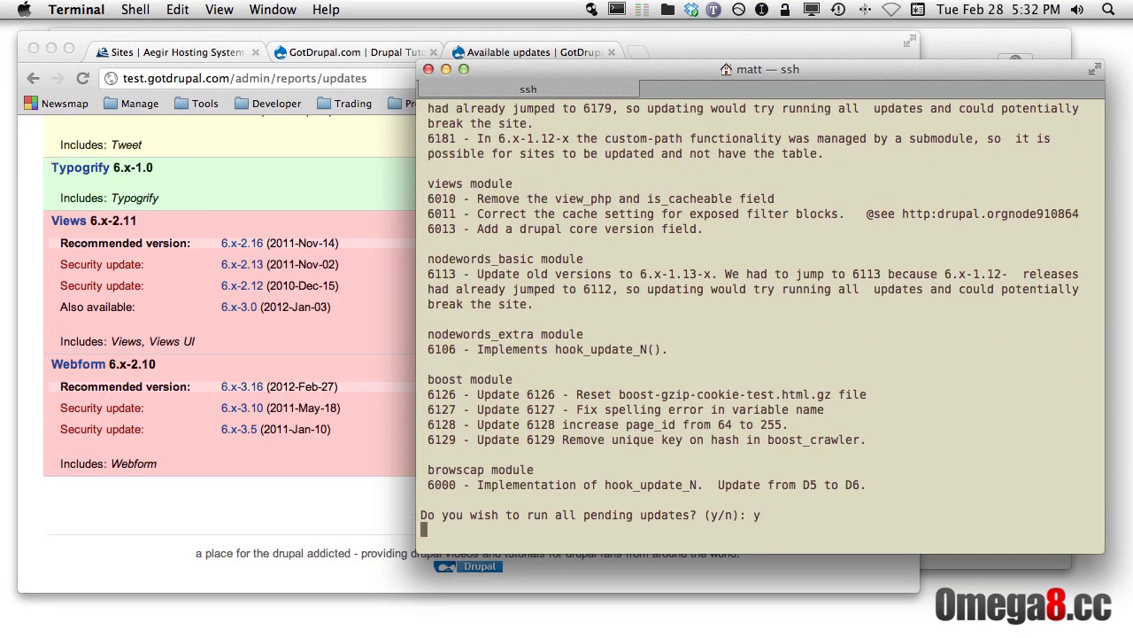
# Step: Examine the executed update statements and their statuses in the Drush output
pyautogui.scroll(20, 785, 349)
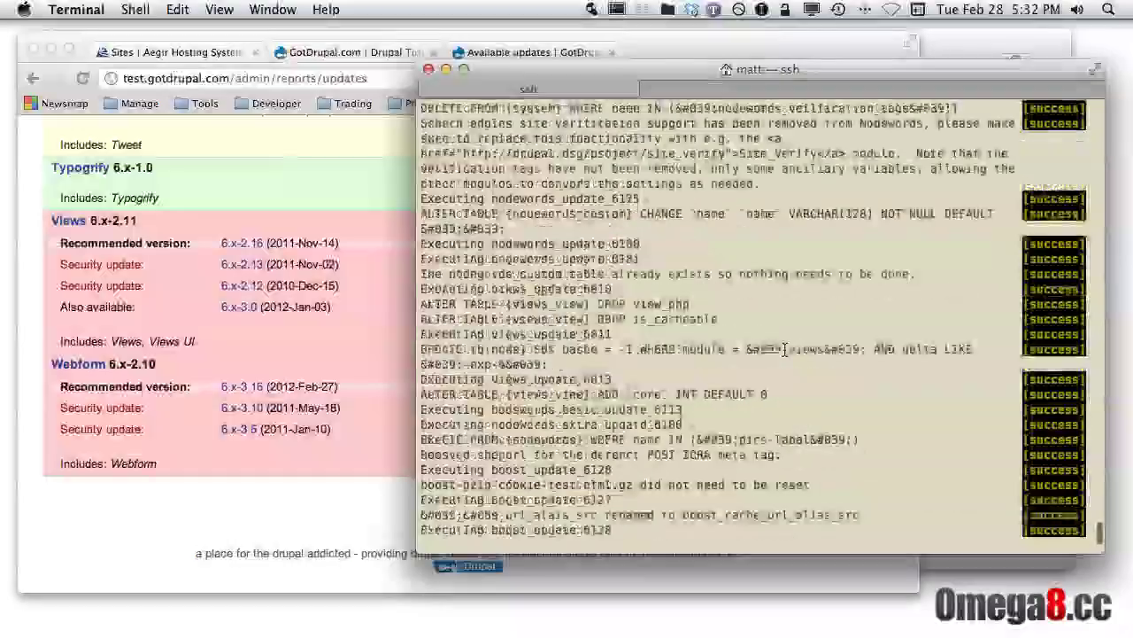
pyautogui.scroll(20, 783, 350)
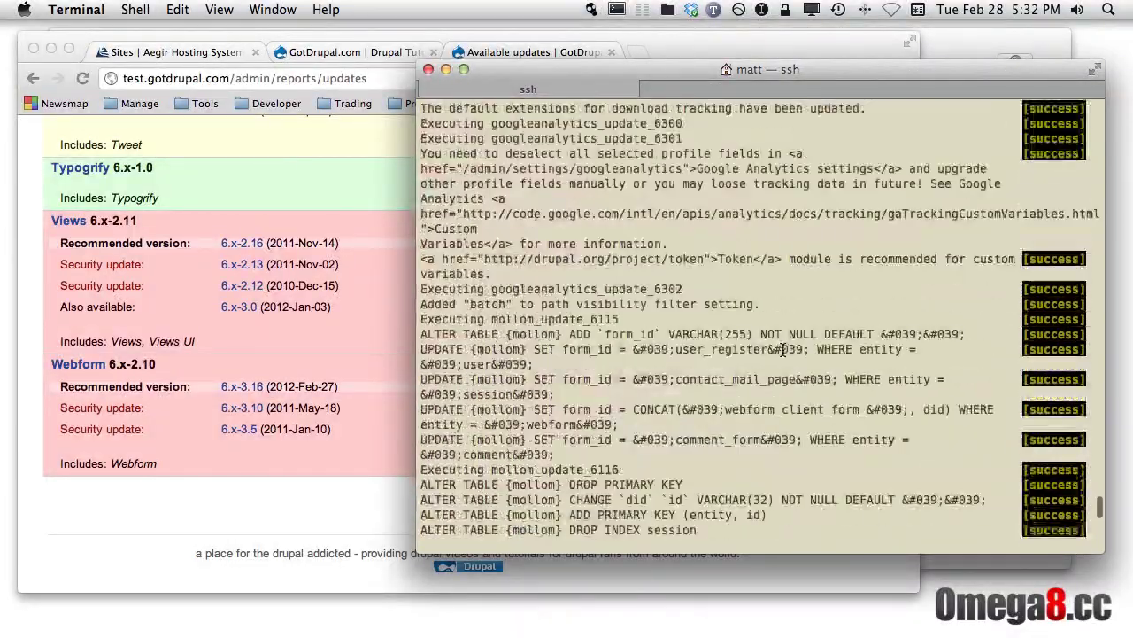
pyautogui.scroll(20, 783, 350)
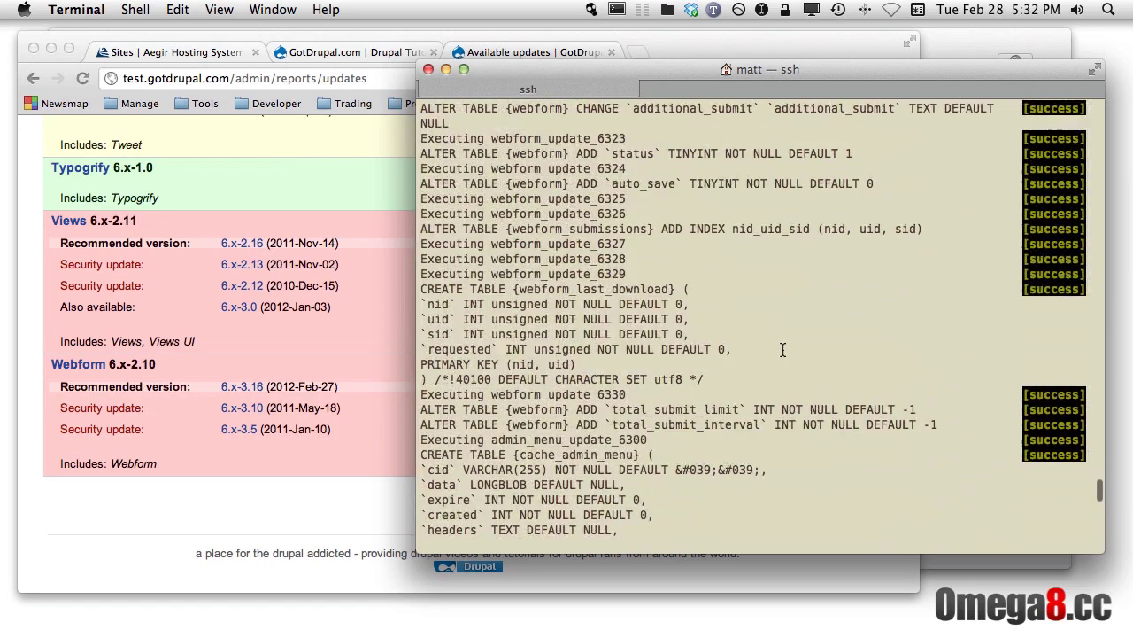
pyautogui.scroll(20, 783, 350)
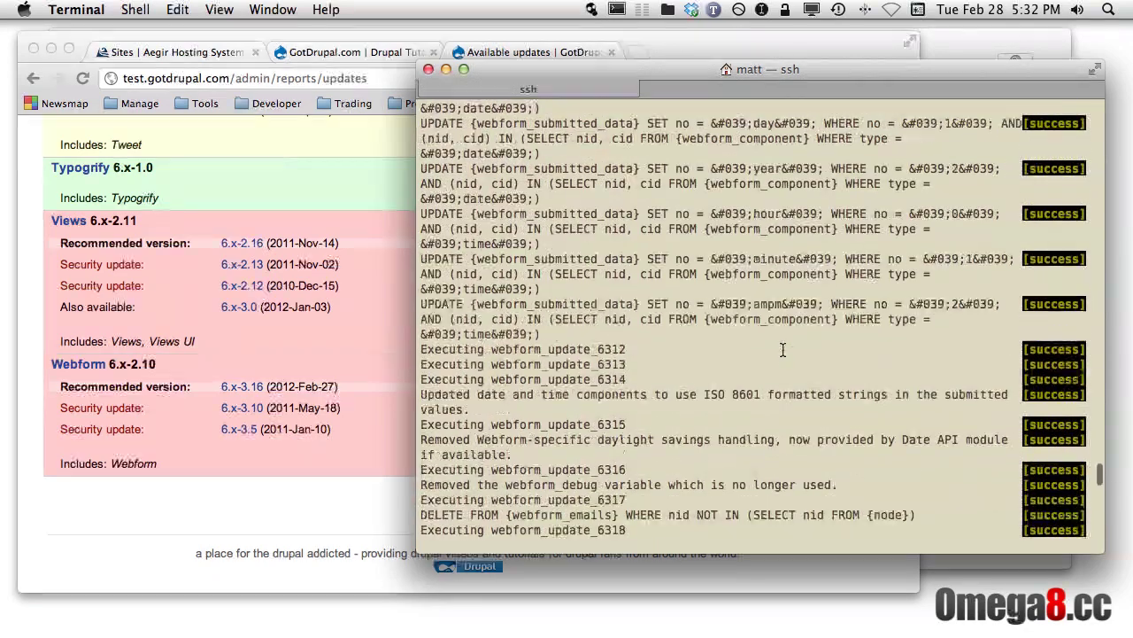
pyautogui.scroll(20, 783, 350)
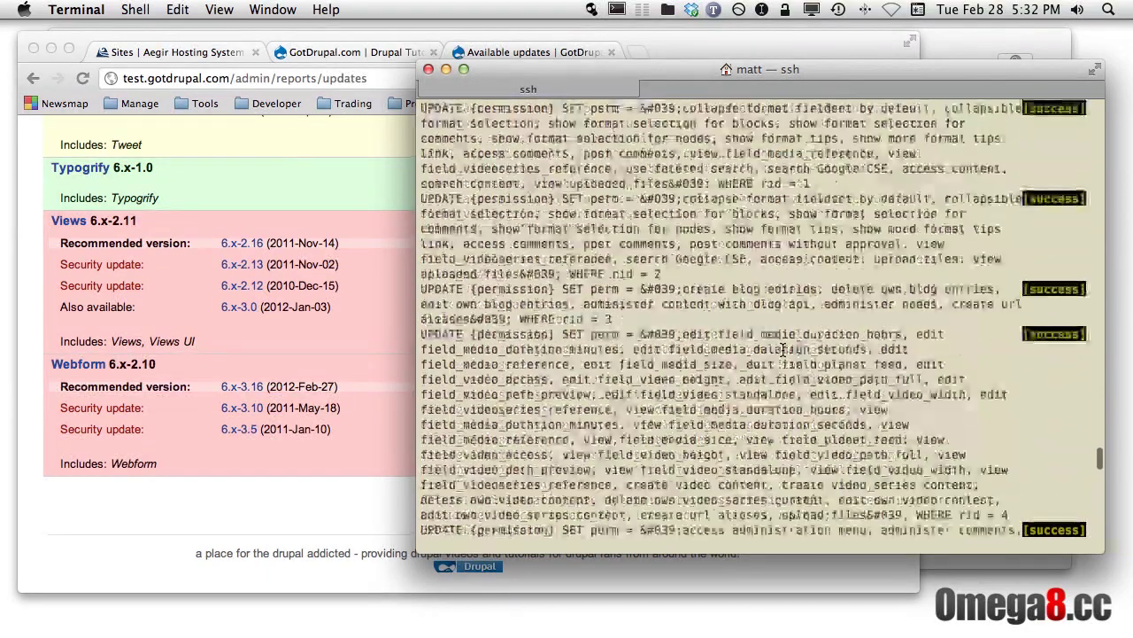
pyautogui.scroll(-20, 783, 349)
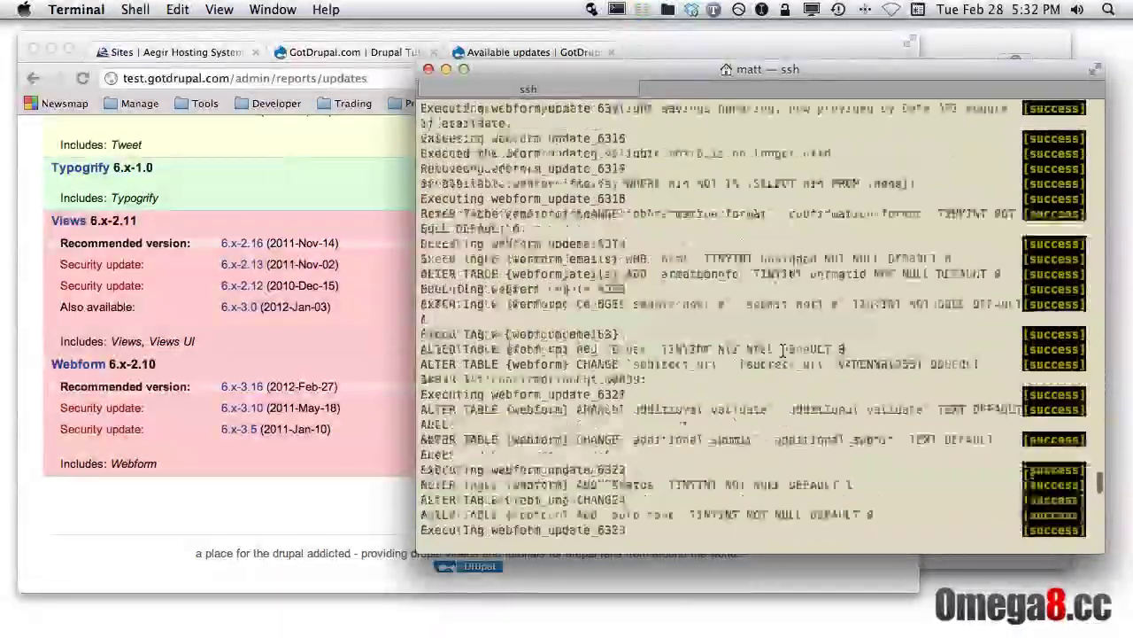
pyautogui.scroll(-10, 780, 352)
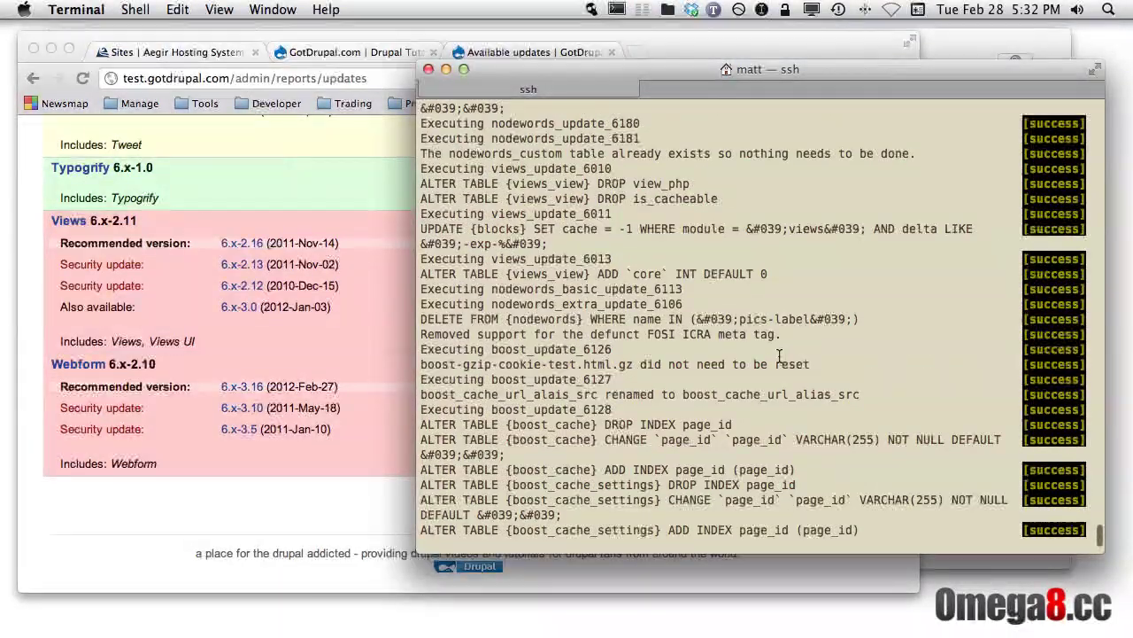
# Step: Switch to Chrome, reload the Available updates report, and check the status of the modules from Webform up to Drupal core
pyautogui.click(324, 176)
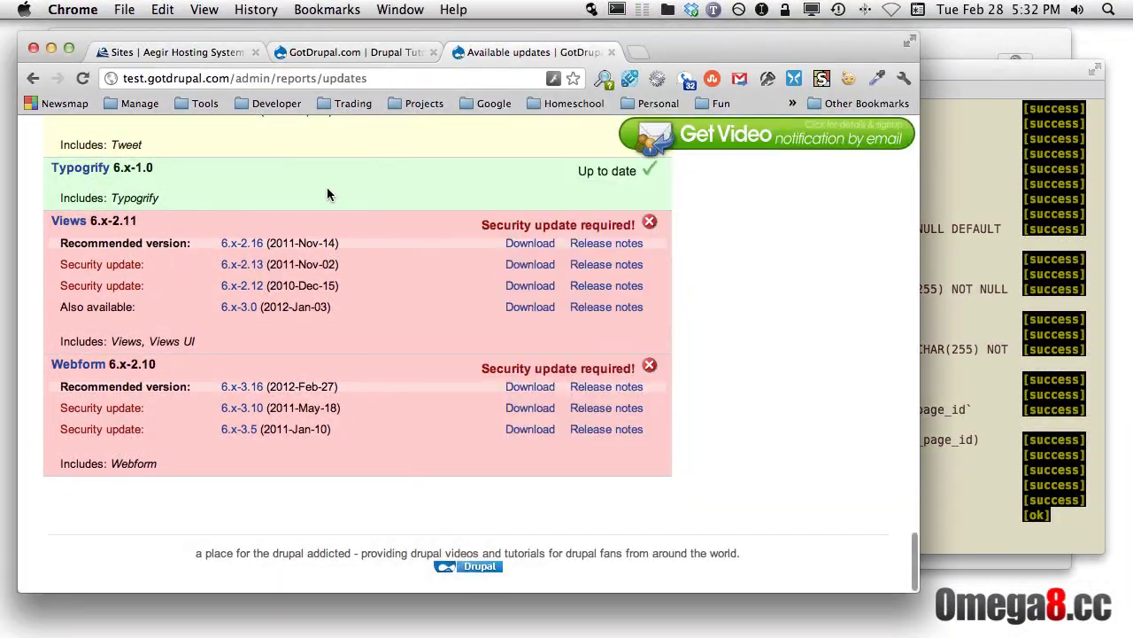
pyautogui.press('super+r')
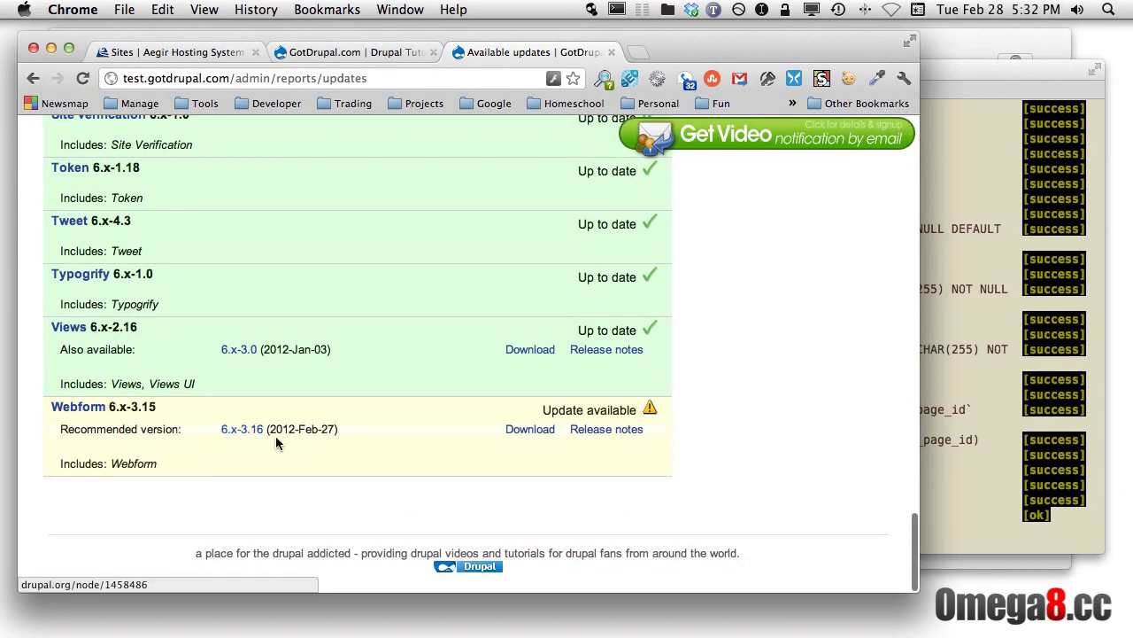
pyautogui.scroll(1, 415, 274)
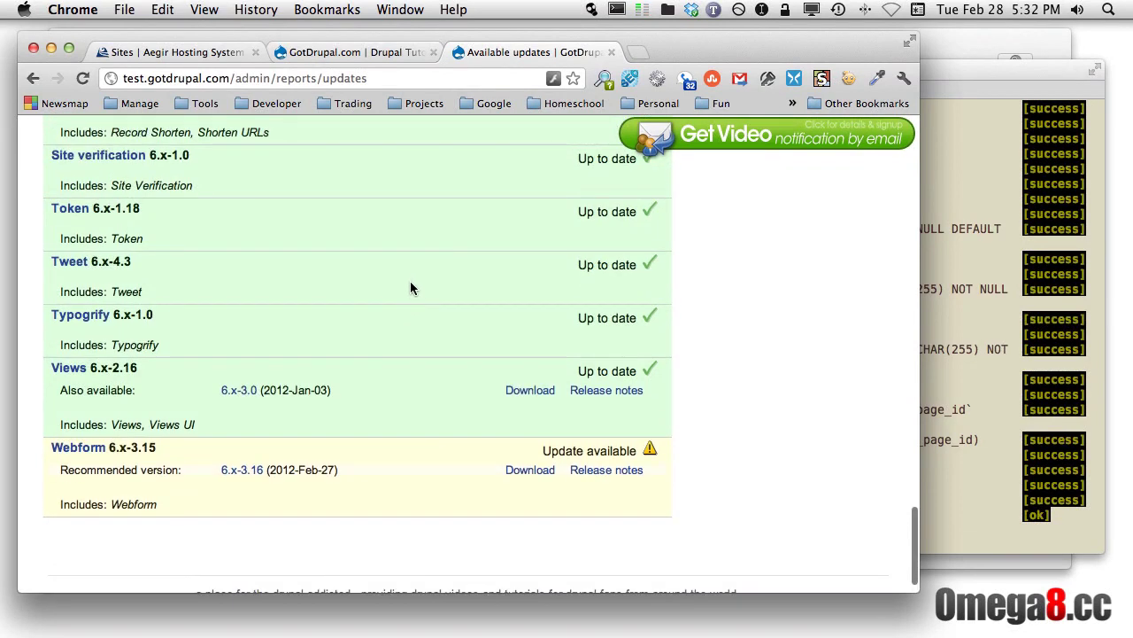
pyautogui.scroll(5, 411, 281)
pyautogui.scroll(14, 350, 364)
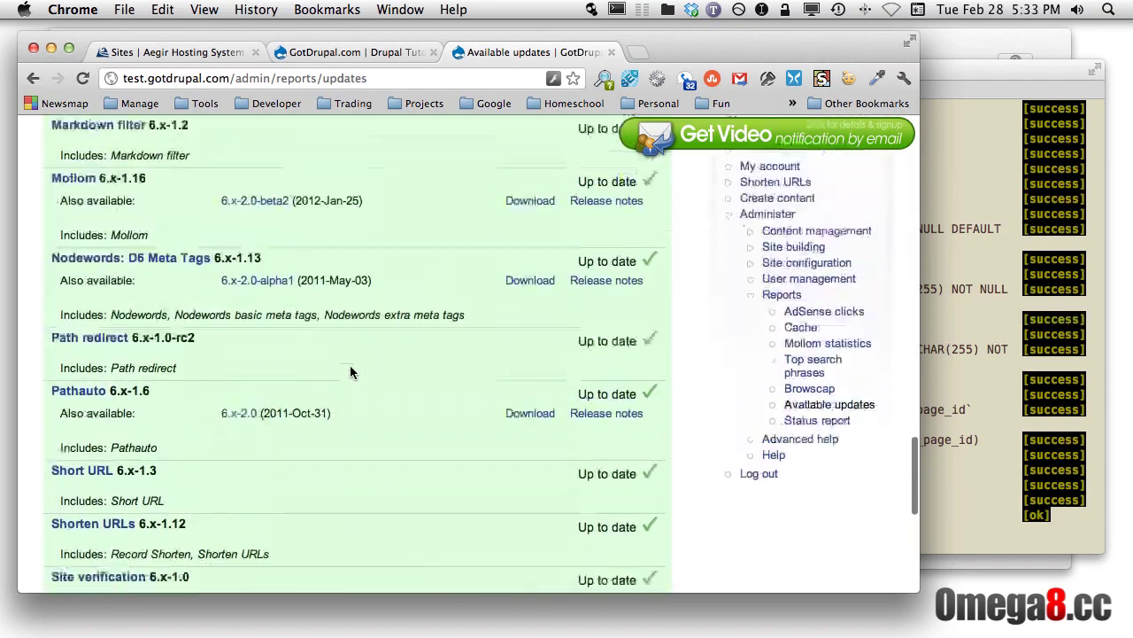
pyautogui.scroll(14, 349, 374)
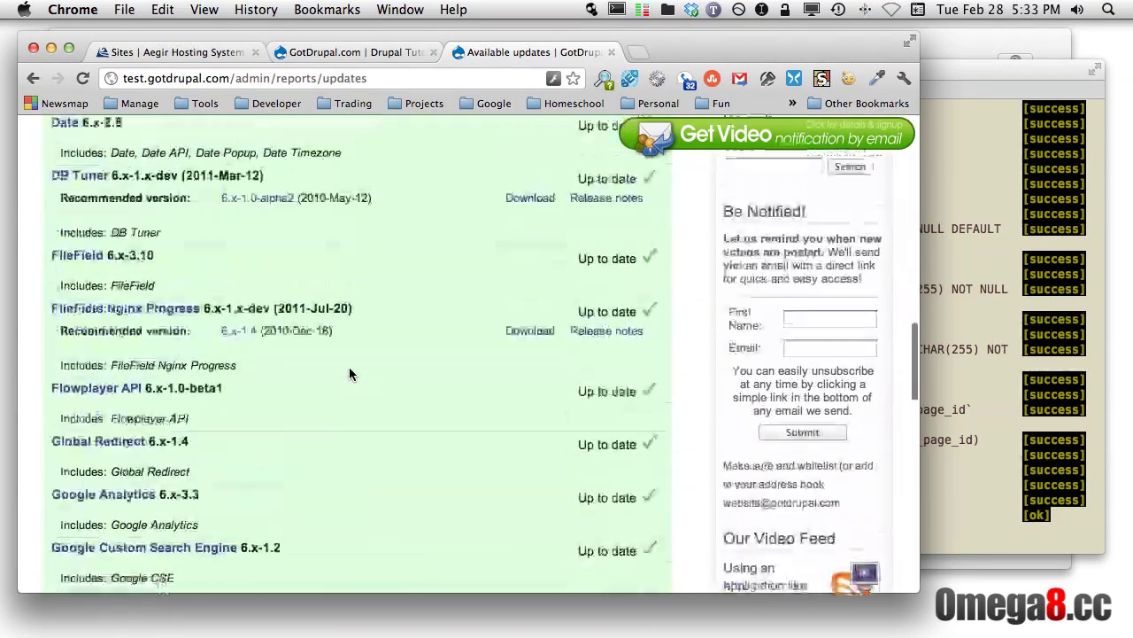
pyautogui.scroll(9, 349, 374)
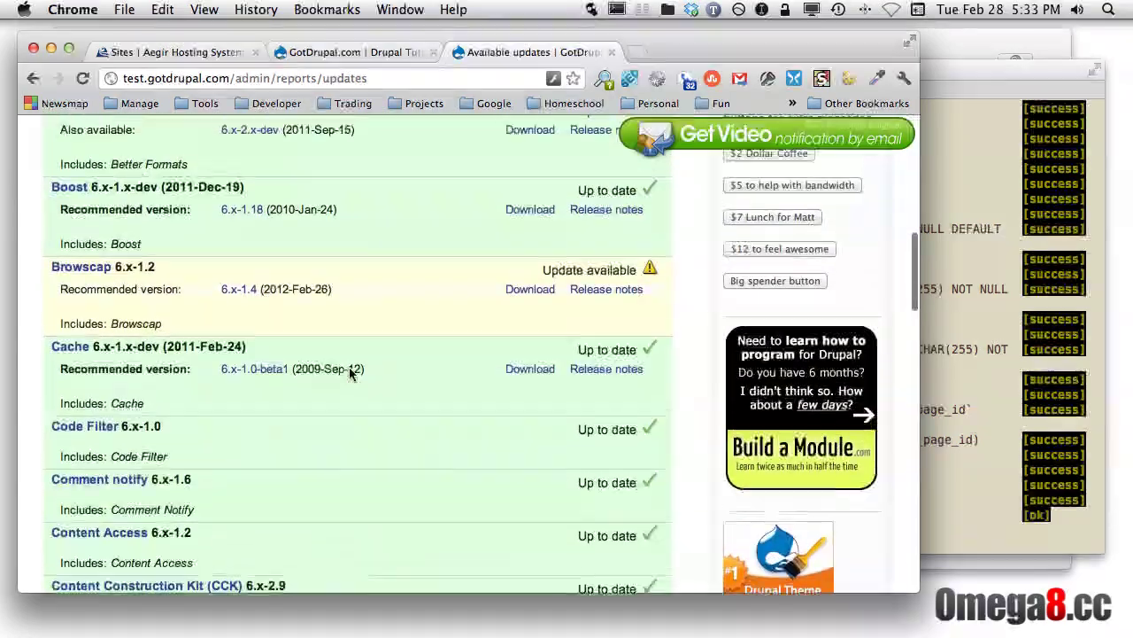
pyautogui.scroll(5, 354, 306)
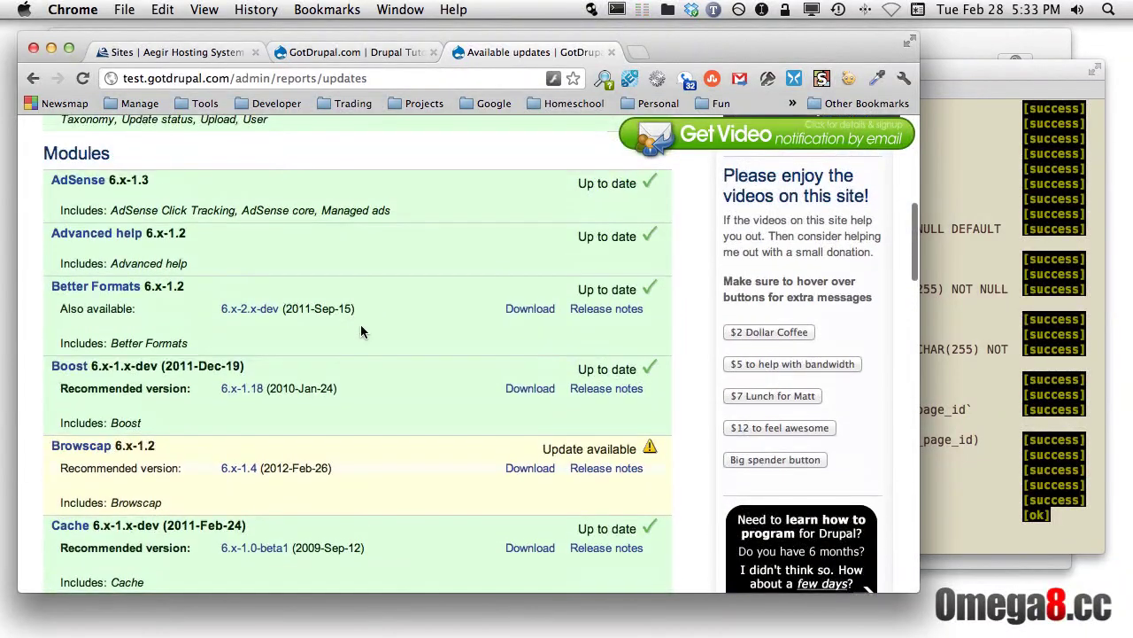
pyautogui.scroll(4, 365, 350)
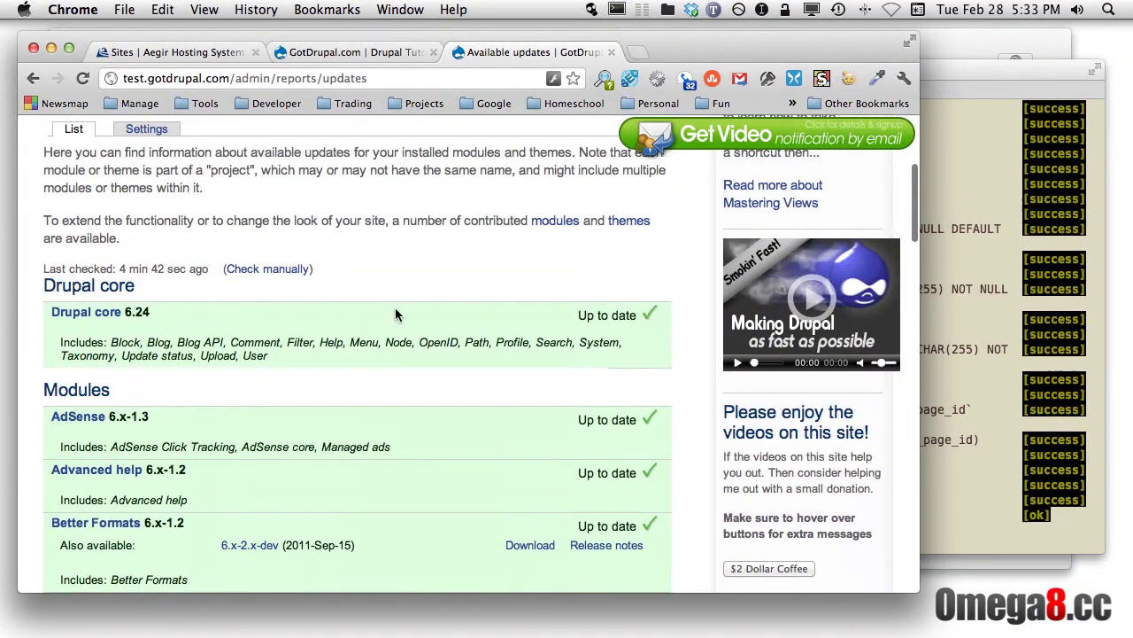
# Step: Go through the module list in the Available updates report once more and return to the page heading
pyautogui.scroll(-7, 394, 317)
pyautogui.scroll(-20, 396, 314)
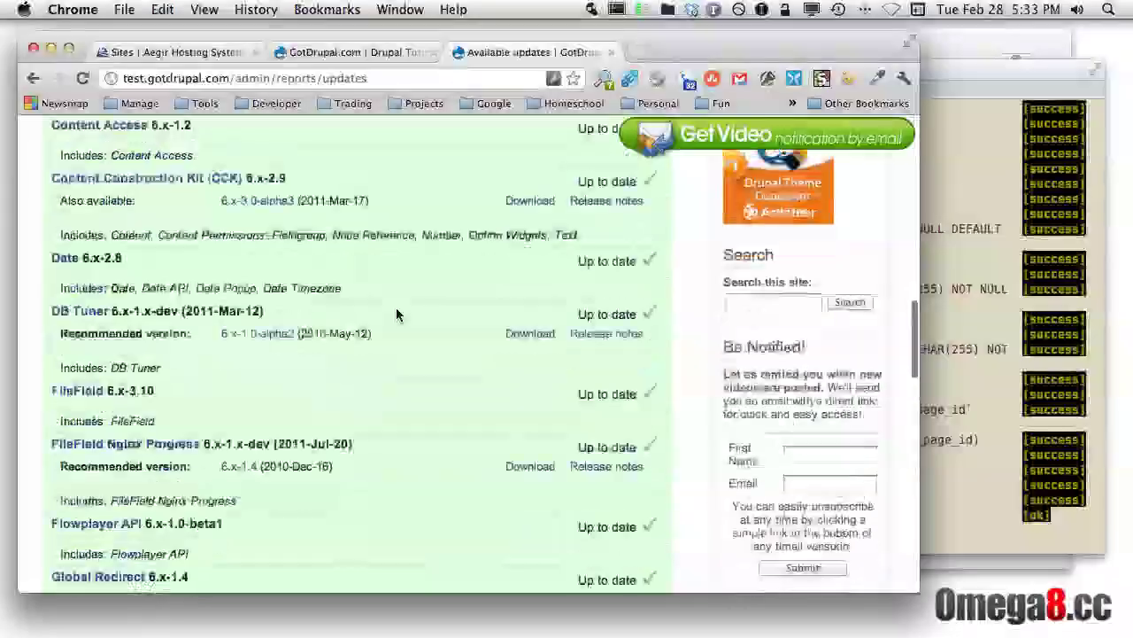
pyautogui.scroll(-20, 396, 315)
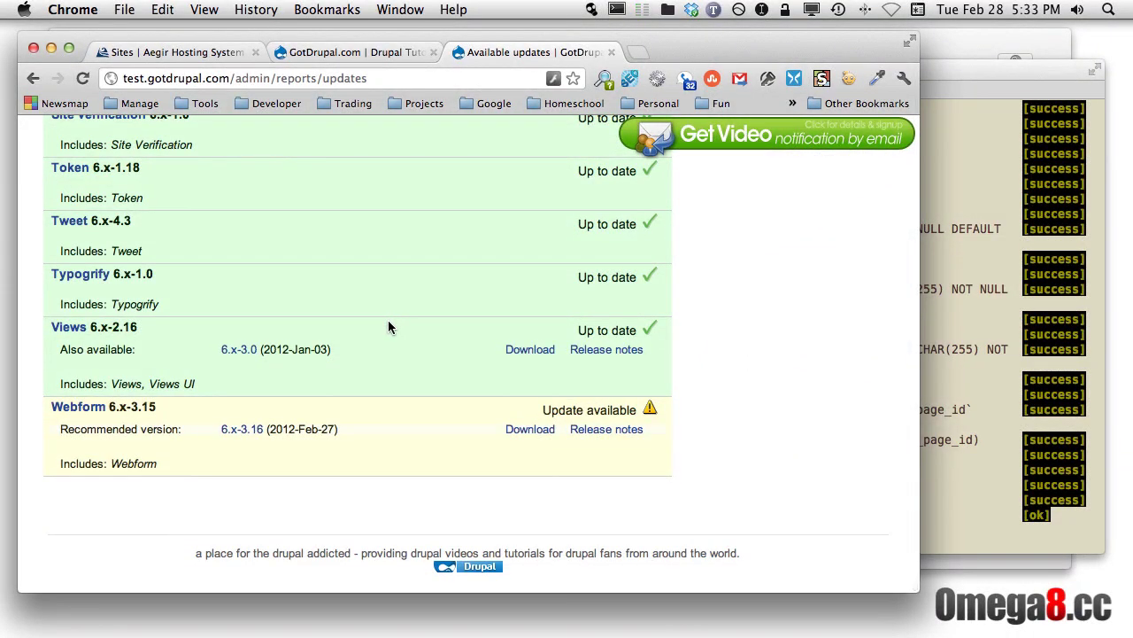
pyautogui.scroll(8, 388, 327)
pyautogui.scroll(20, 388, 327)
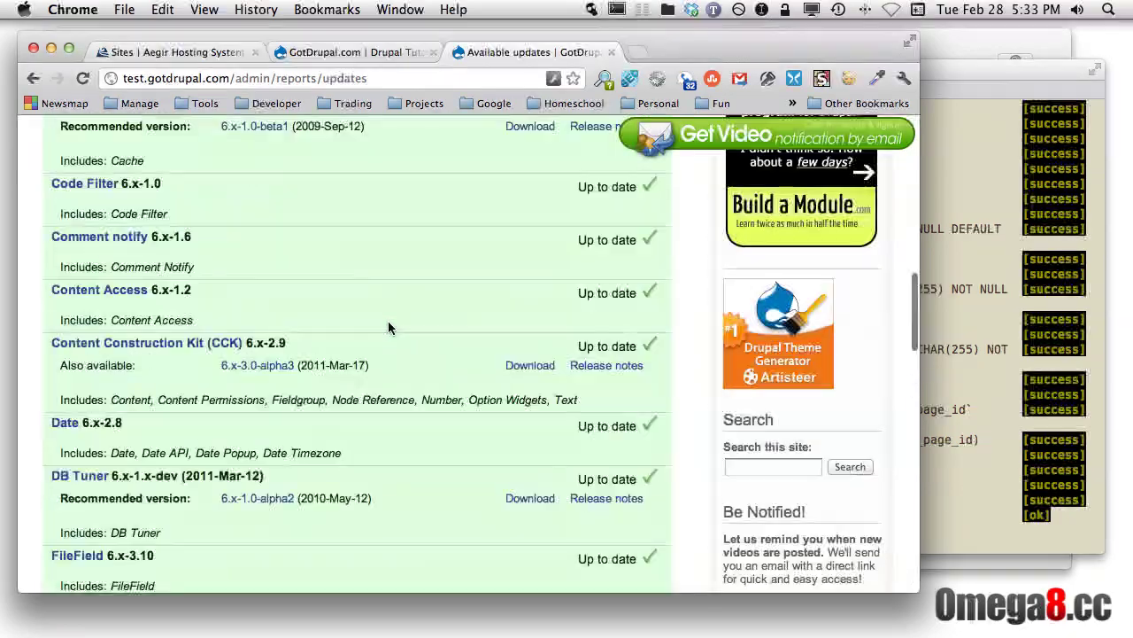
pyautogui.scroll(5, 388, 327)
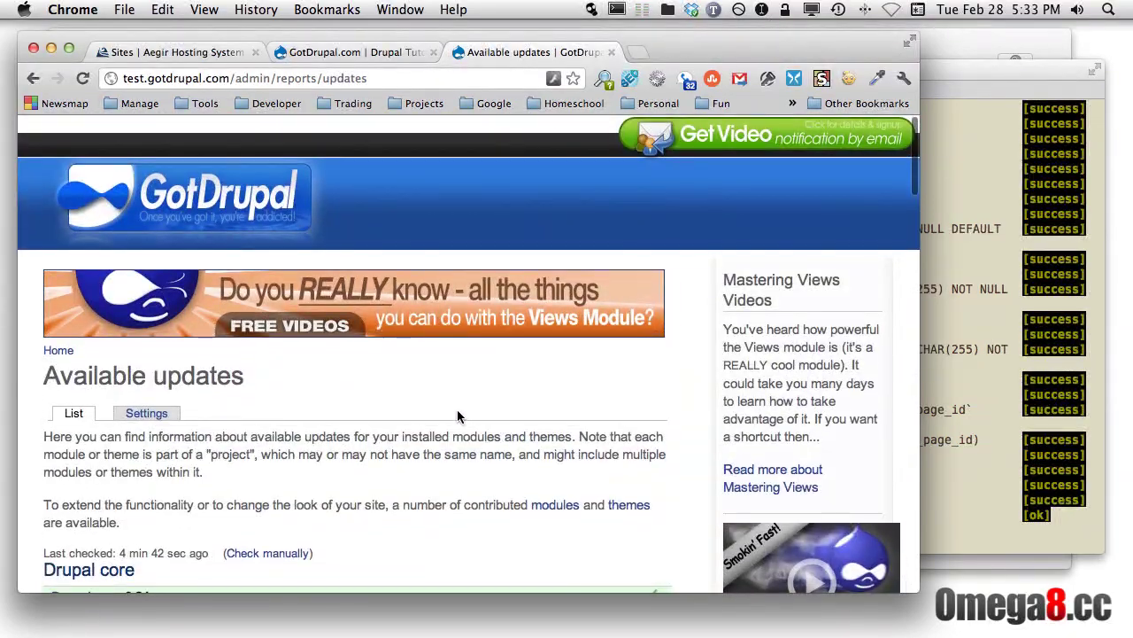
pyautogui.scroll(-2, 458, 416)
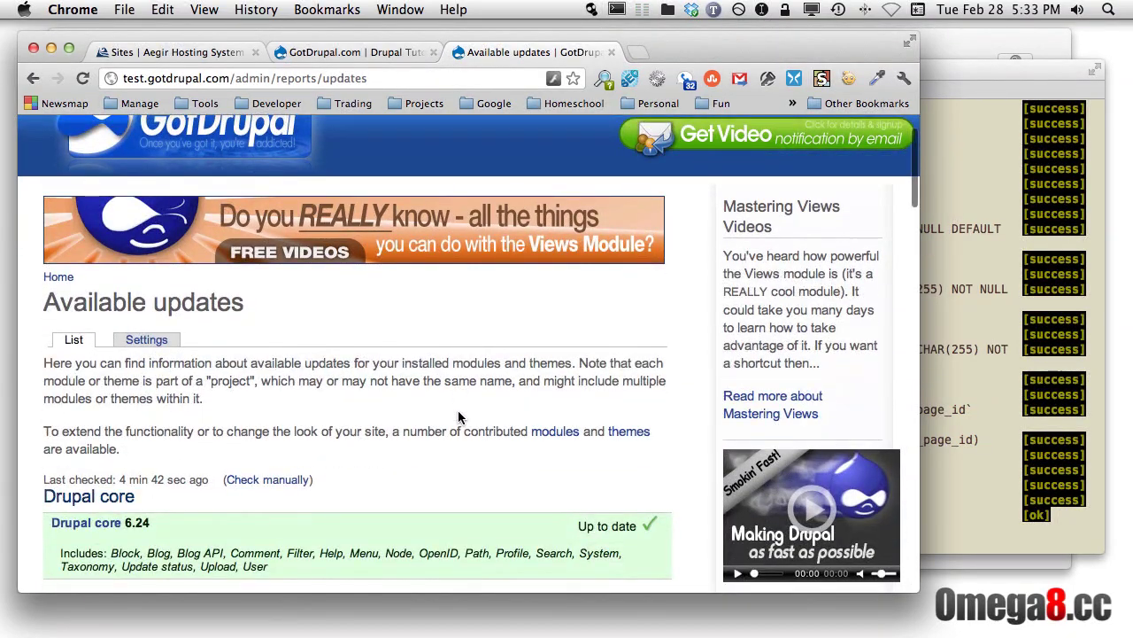
pyautogui.scroll(2, 458, 416)
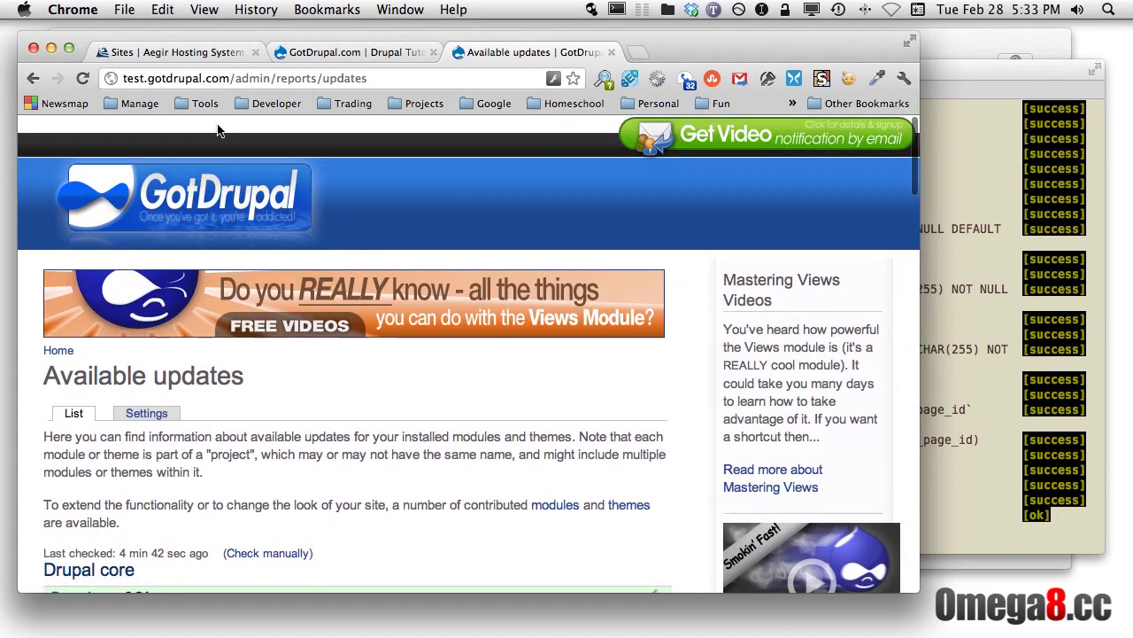
pyautogui.scroll(-1, 460, 472)
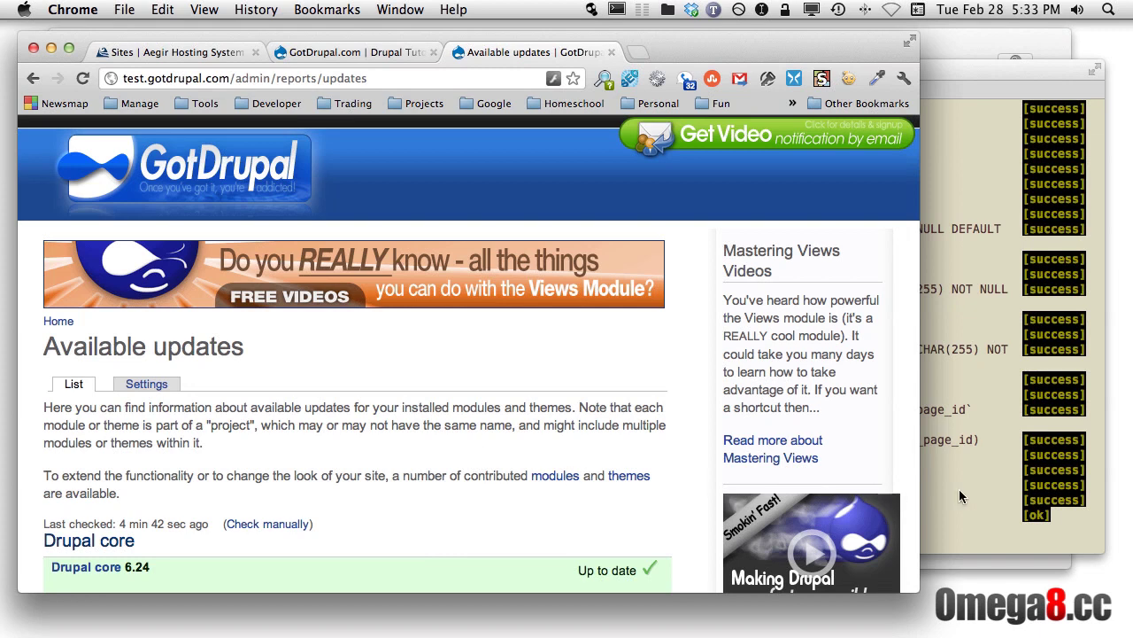
# Step: Switch to Terminal and clear all of the site's caches with drush cc all
pyautogui.click(960, 489)
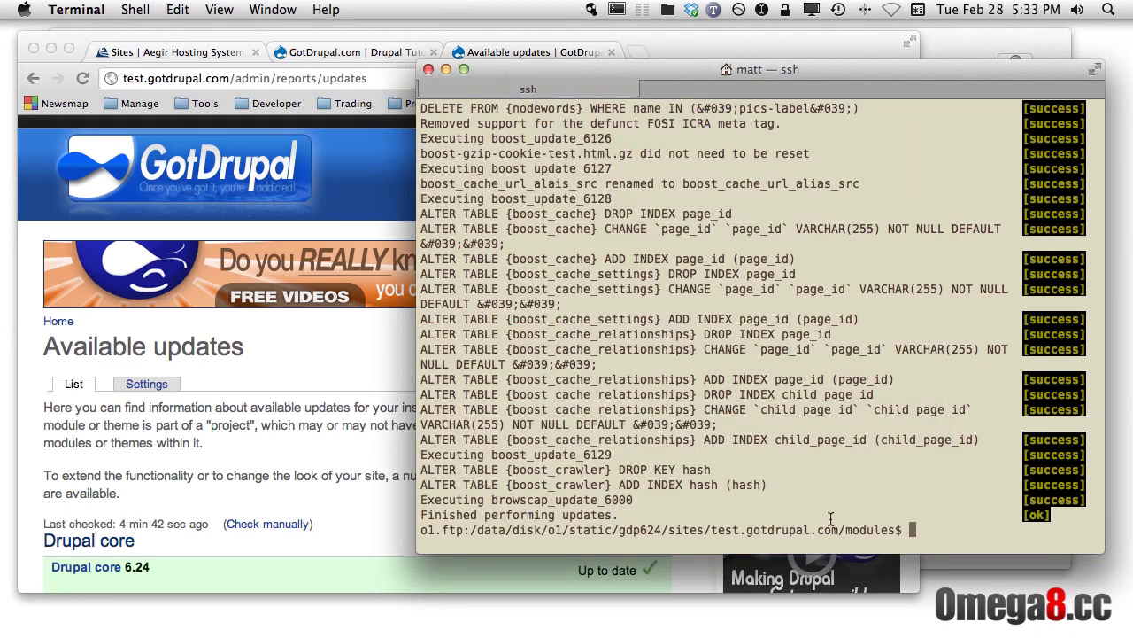
pyautogui.write('drush cc al')
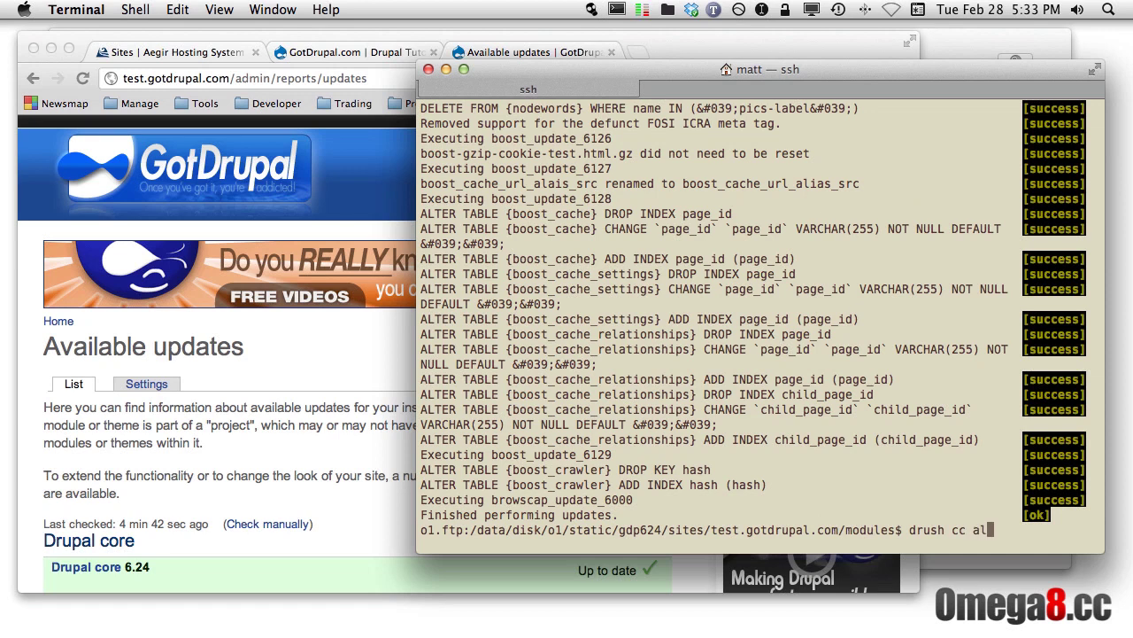
pyautogui.write('l')
pyautogui.press('Return')
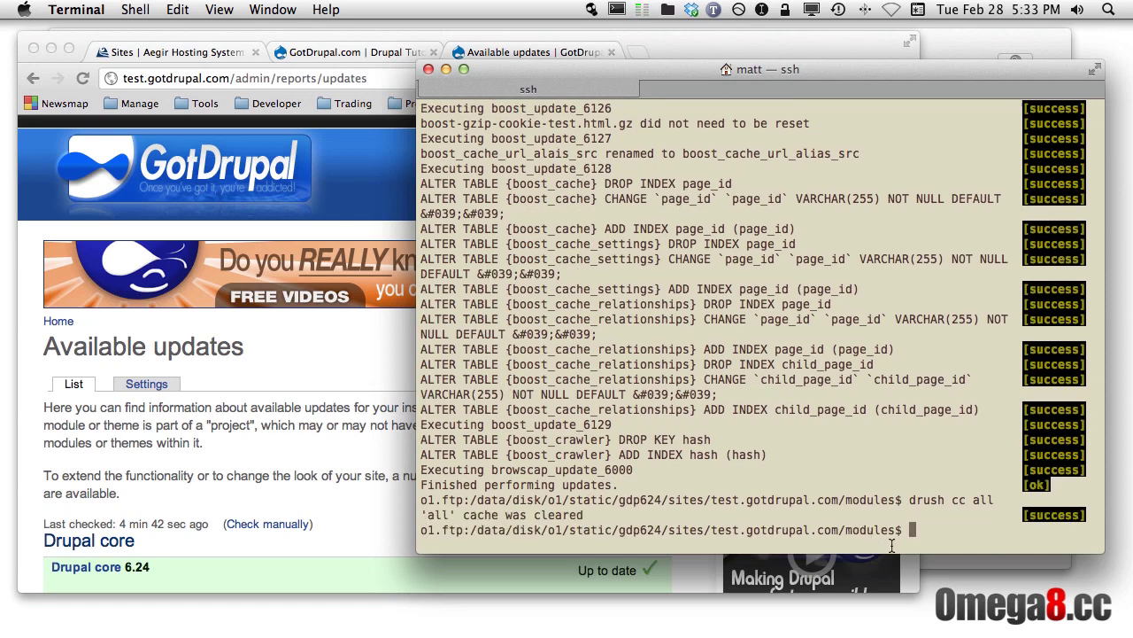
# Step: Switch to Chrome, reload the Available updates report, and check the status of Drupal core and the first modules down to Cache
pyautogui.click(306, 346)
pyautogui.press('super+r')
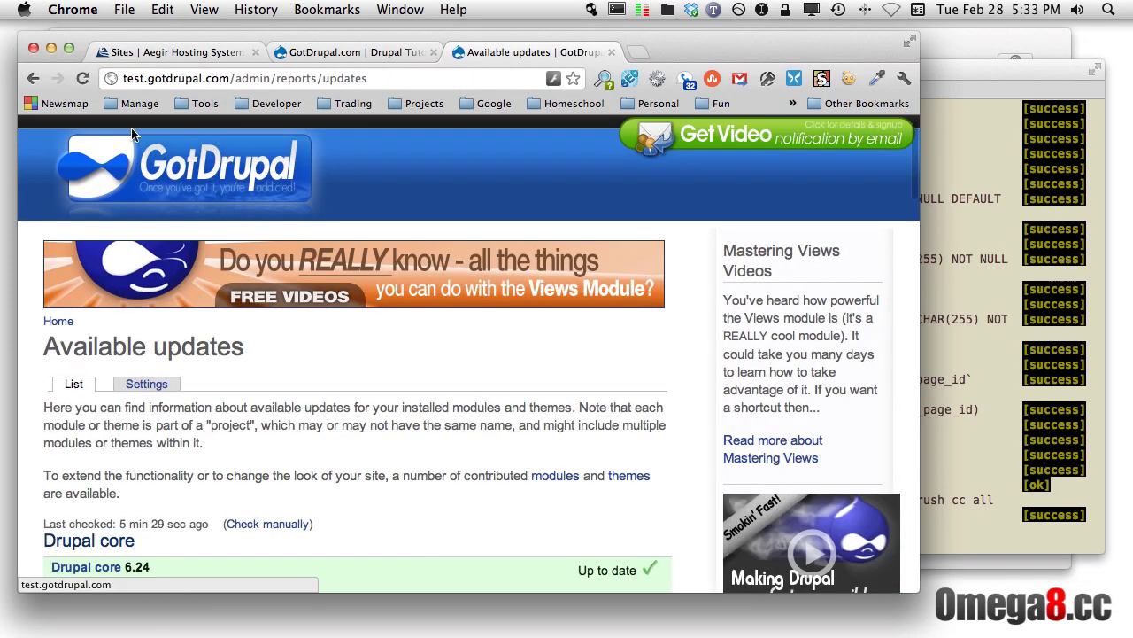
pyautogui.scroll(-5, 399, 447)
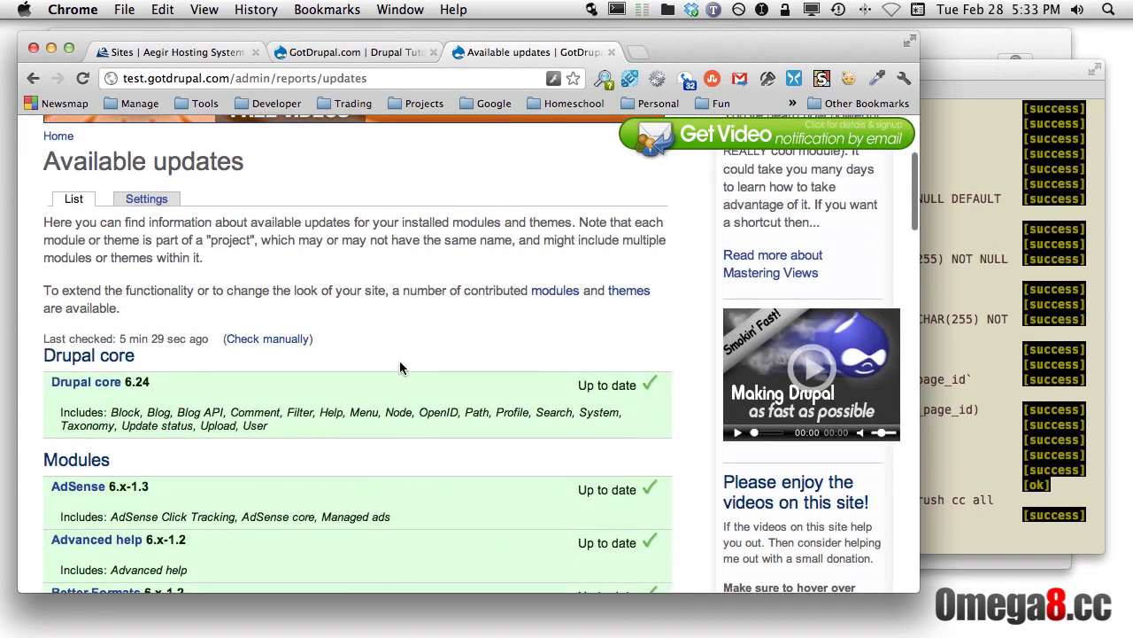
pyautogui.scroll(-7, 400, 369)
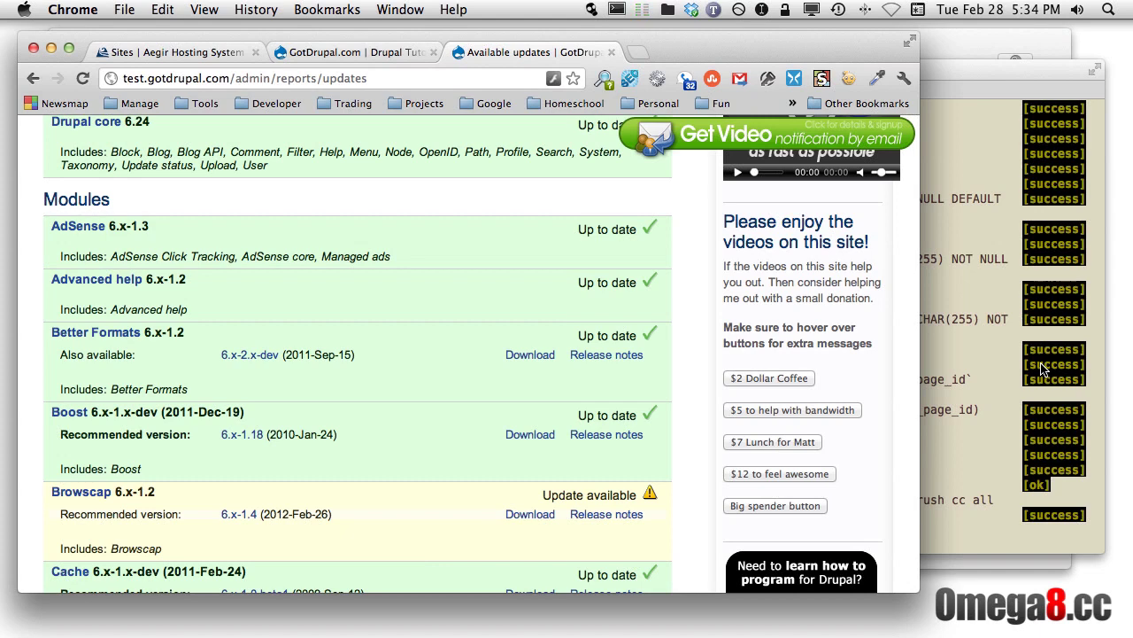
# Step: Enter drush make at the Terminal prompt without running it, and return to the Available updates report heading in Chrome
pyautogui.click(985, 411)
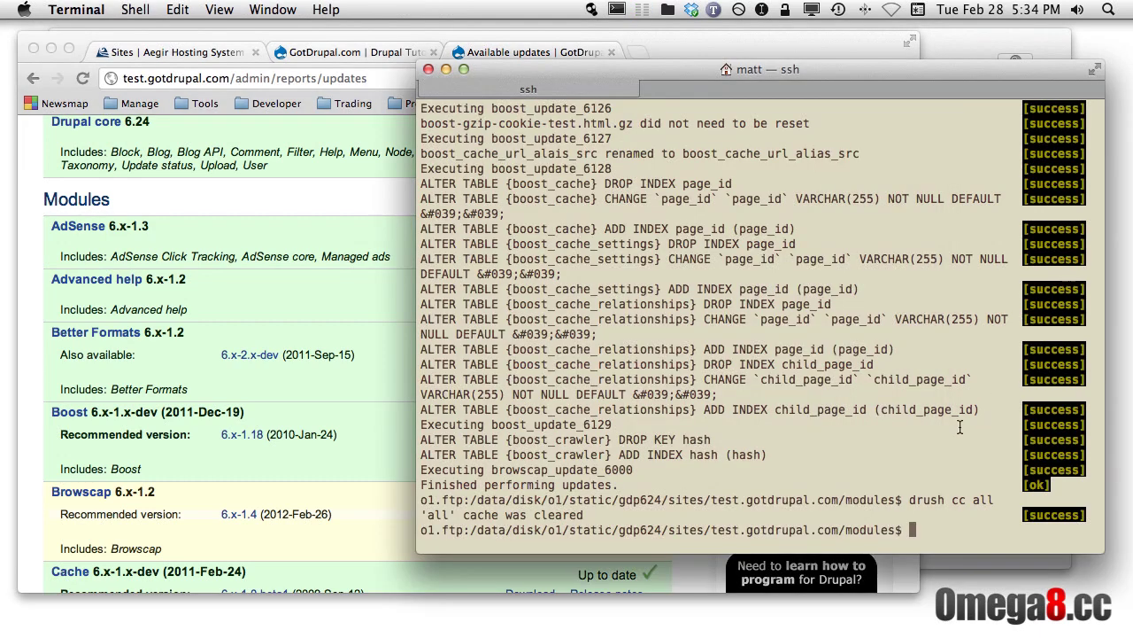
pyautogui.write('drush make')
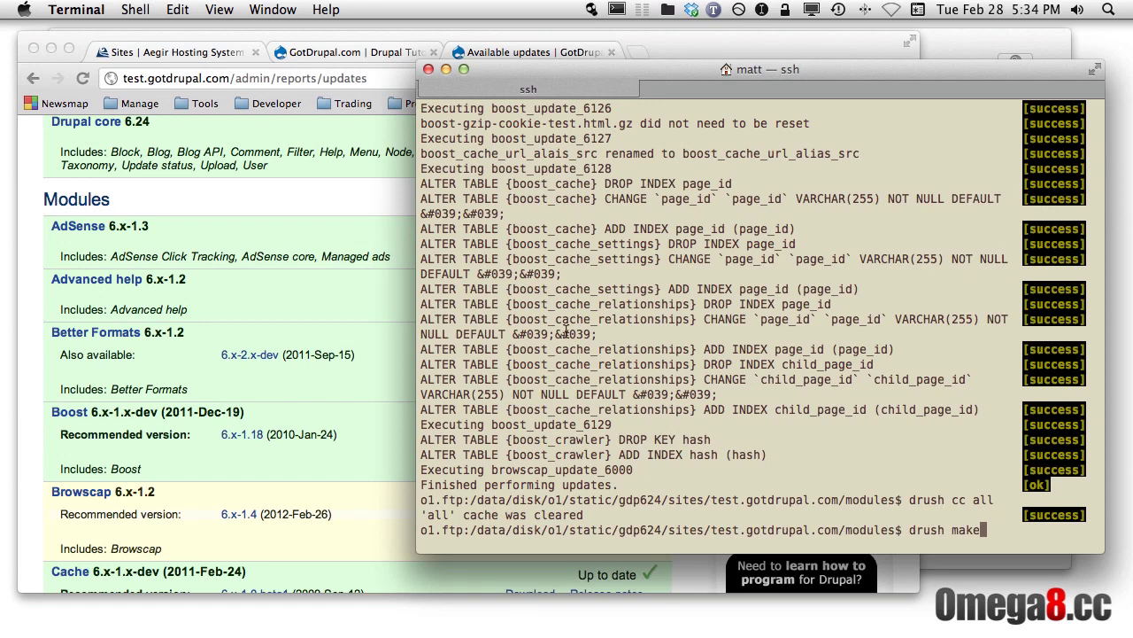
pyautogui.click(385, 286)
pyautogui.scroll(5, 378, 307)
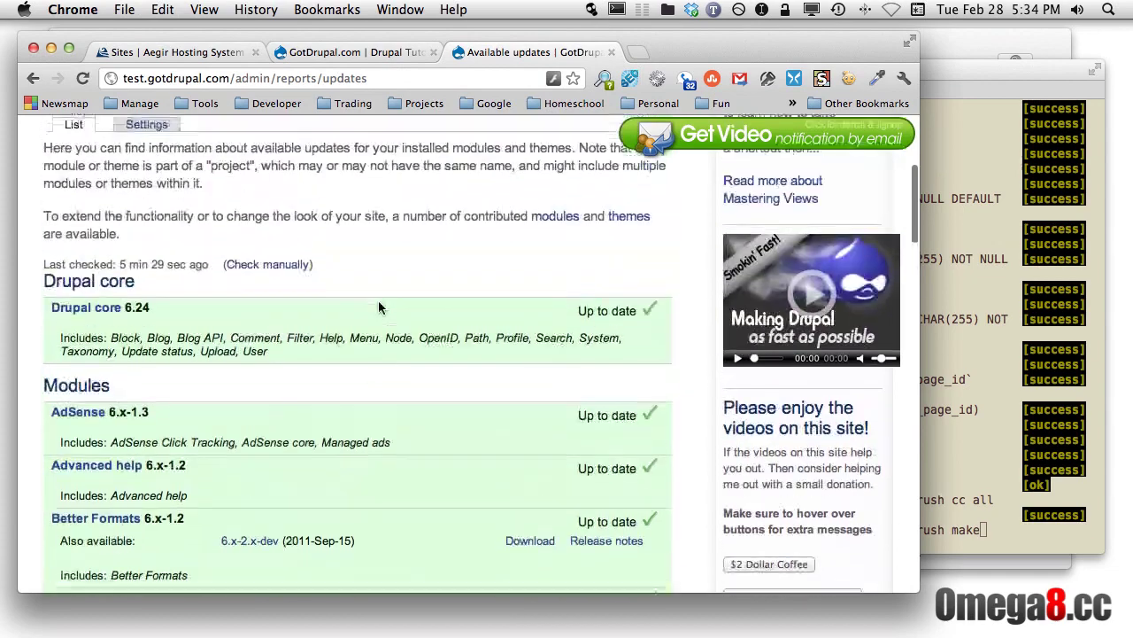
pyautogui.scroll(2, 392, 321)
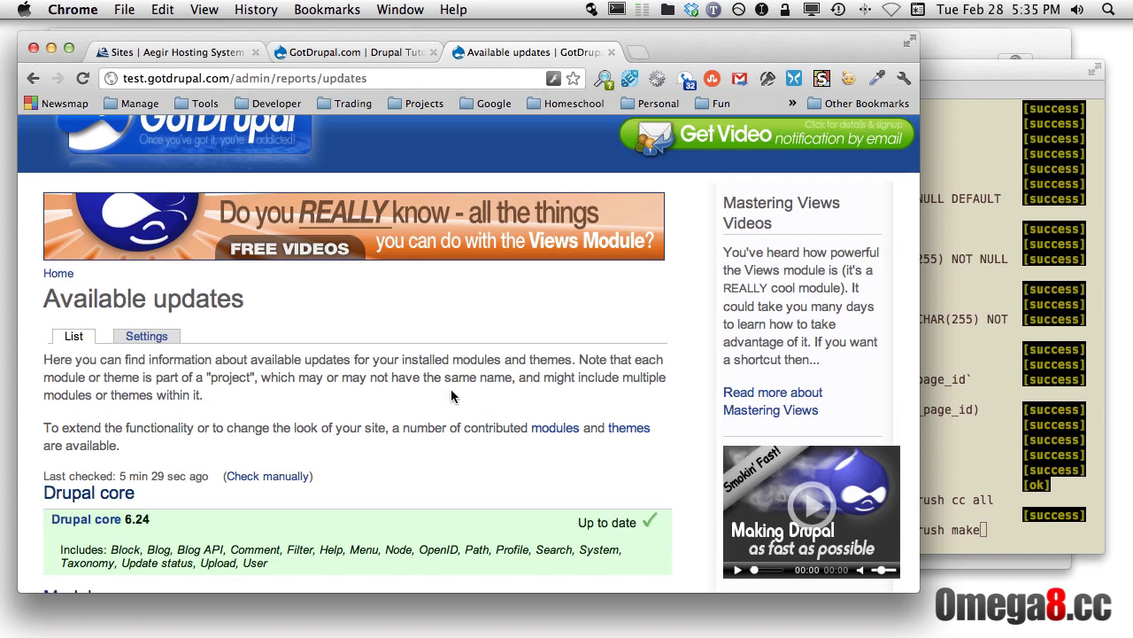
# Step: Bring up the Aegir Sites list in Chrome and look over the hosted sites and their platforms
pyautogui.click(992, 434)
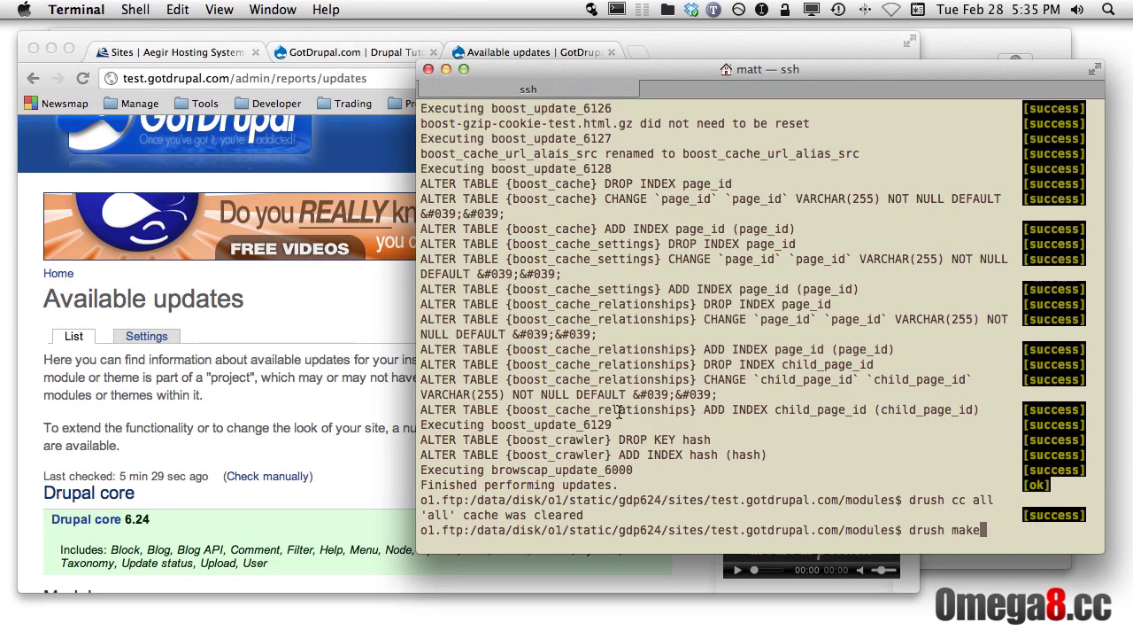
pyautogui.click(348, 333)
pyautogui.click(190, 51)
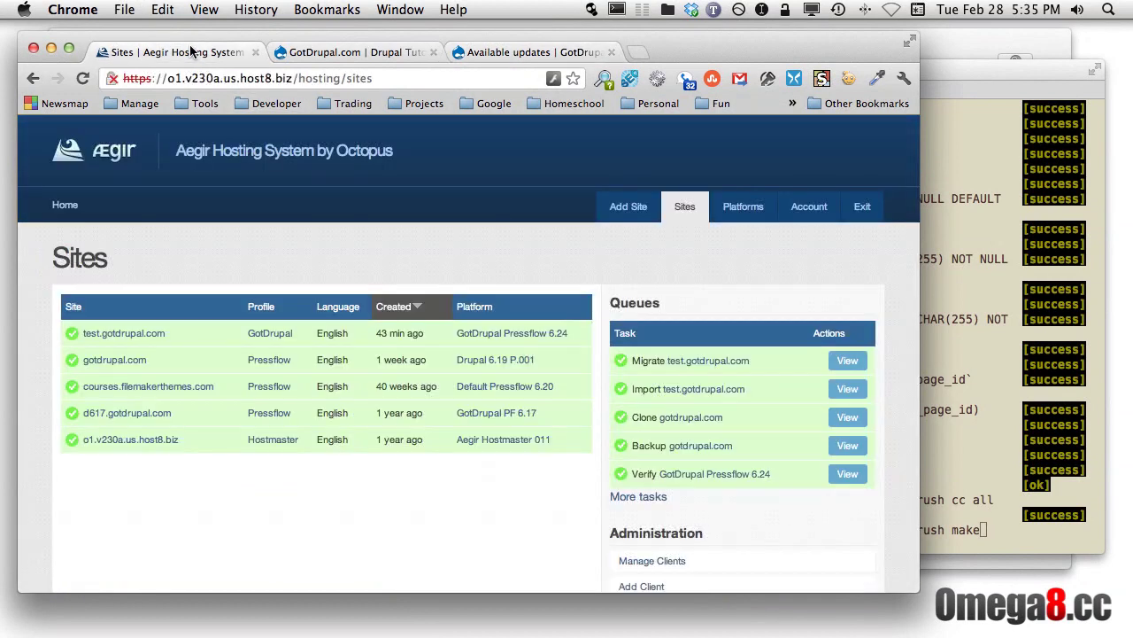
pyautogui.click(954, 417)
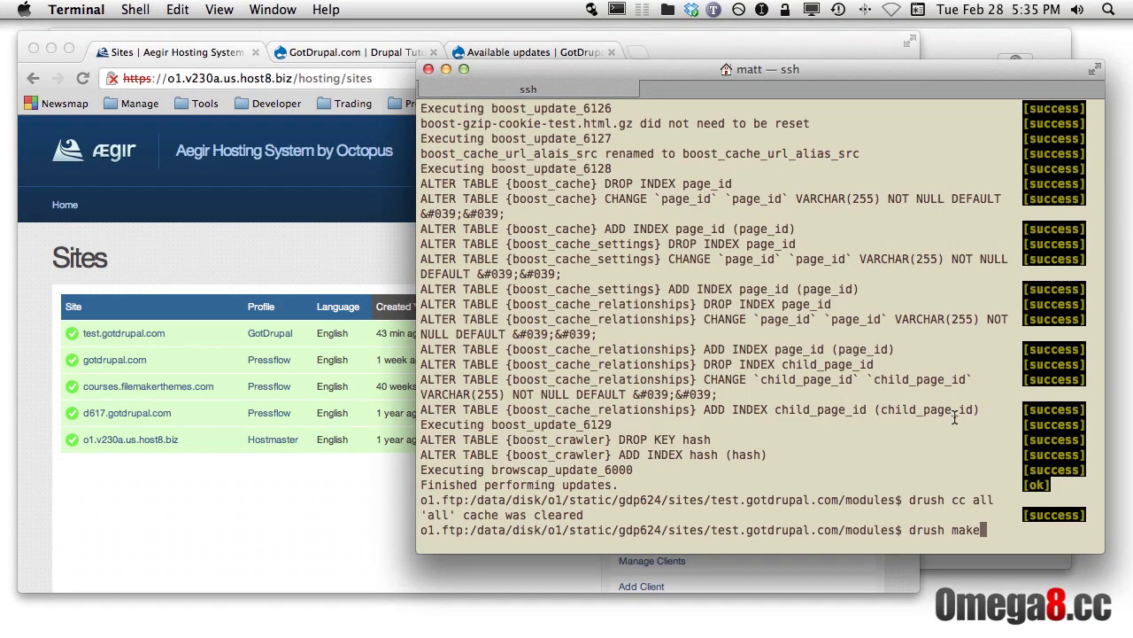
pyautogui.click(300, 520)
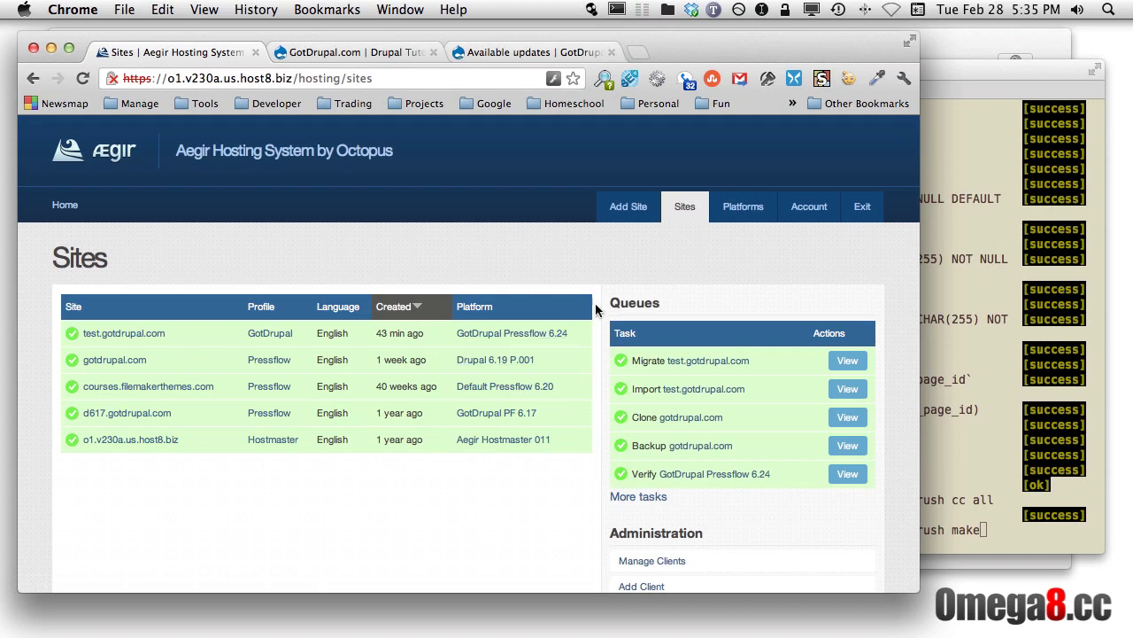
# Step: Open the Aegir Platforms list and examine the available platforms with their releases, verification dates and site counts
pyautogui.click(746, 210)
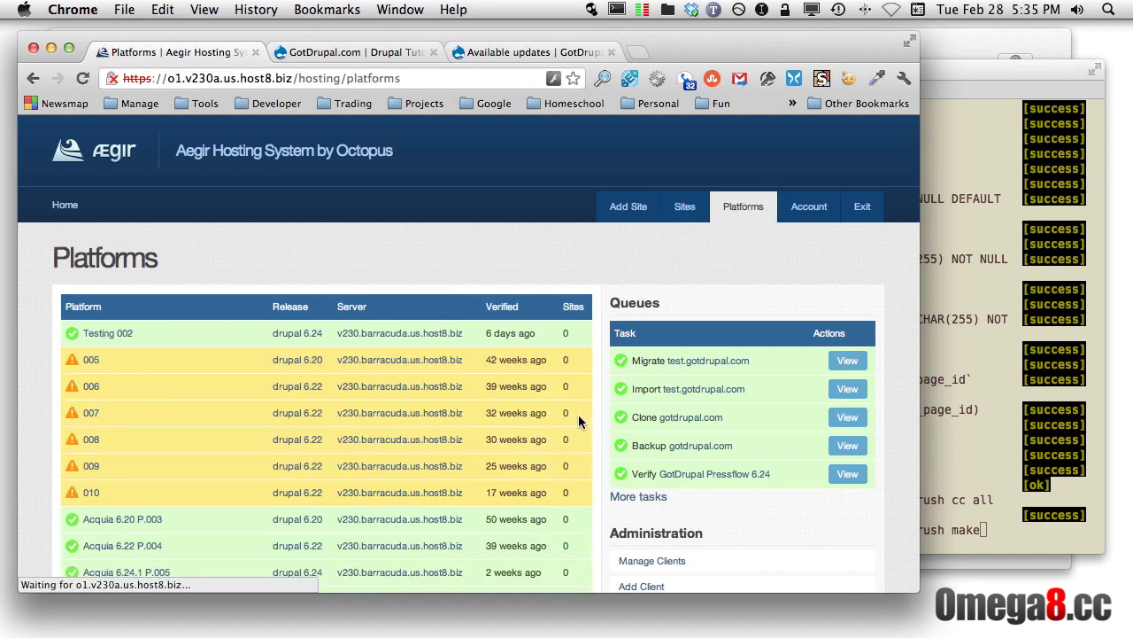
pyautogui.scroll(-1, 611, 436)
pyautogui.scroll(-3, 613, 438)
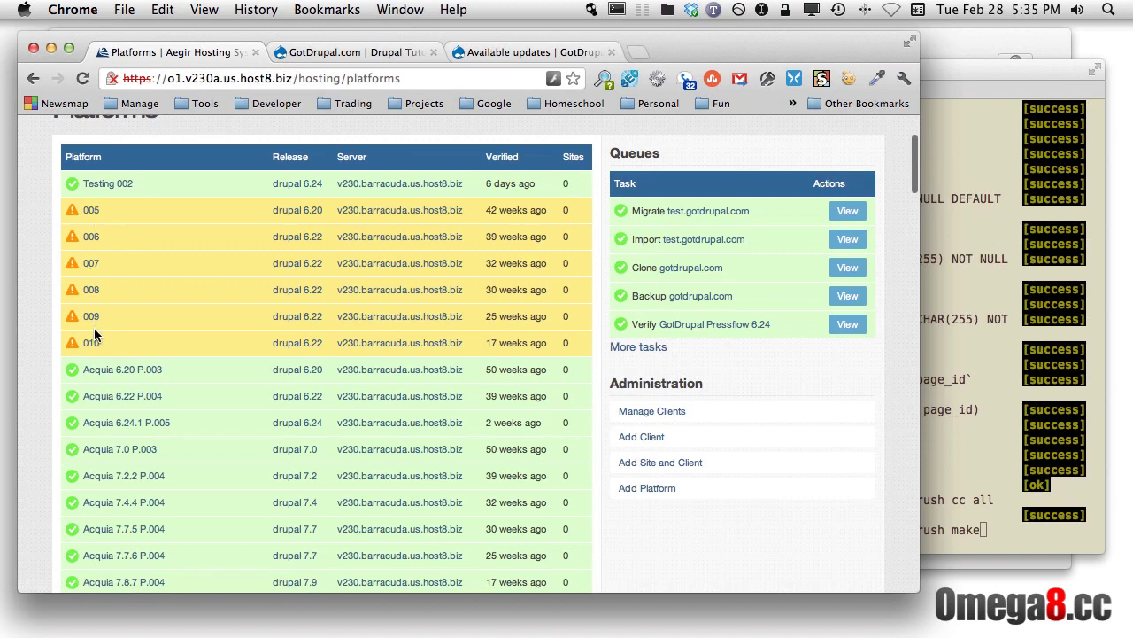
pyautogui.scroll(-5, 164, 302)
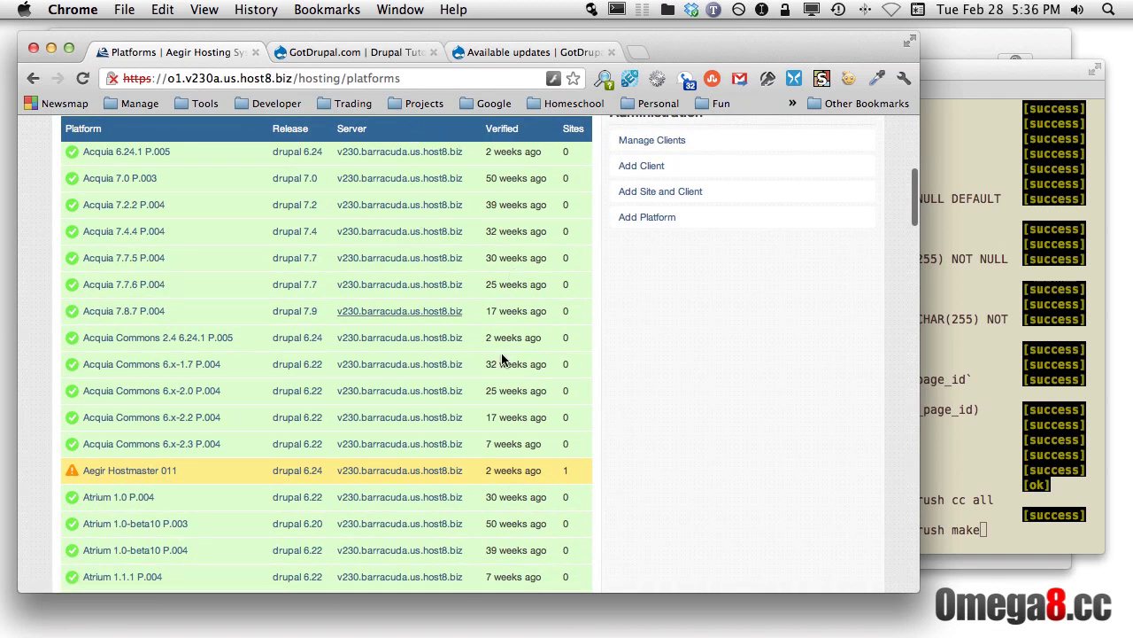
pyautogui.scroll(1, 698, 485)
pyautogui.scroll(10, 697, 486)
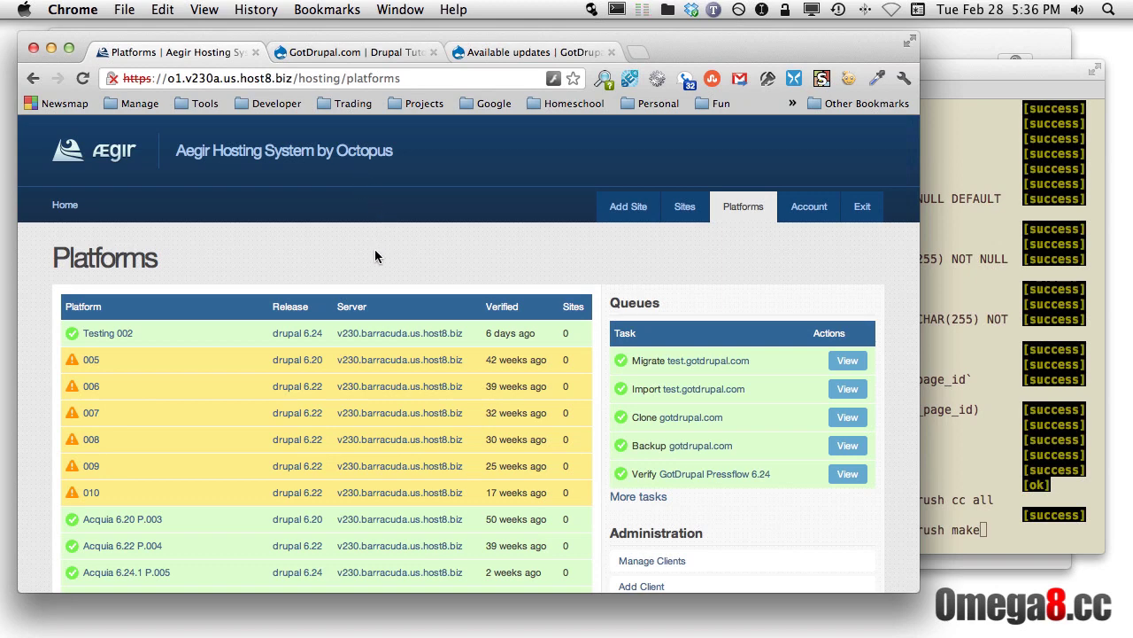
pyautogui.scroll(-5, 639, 336)
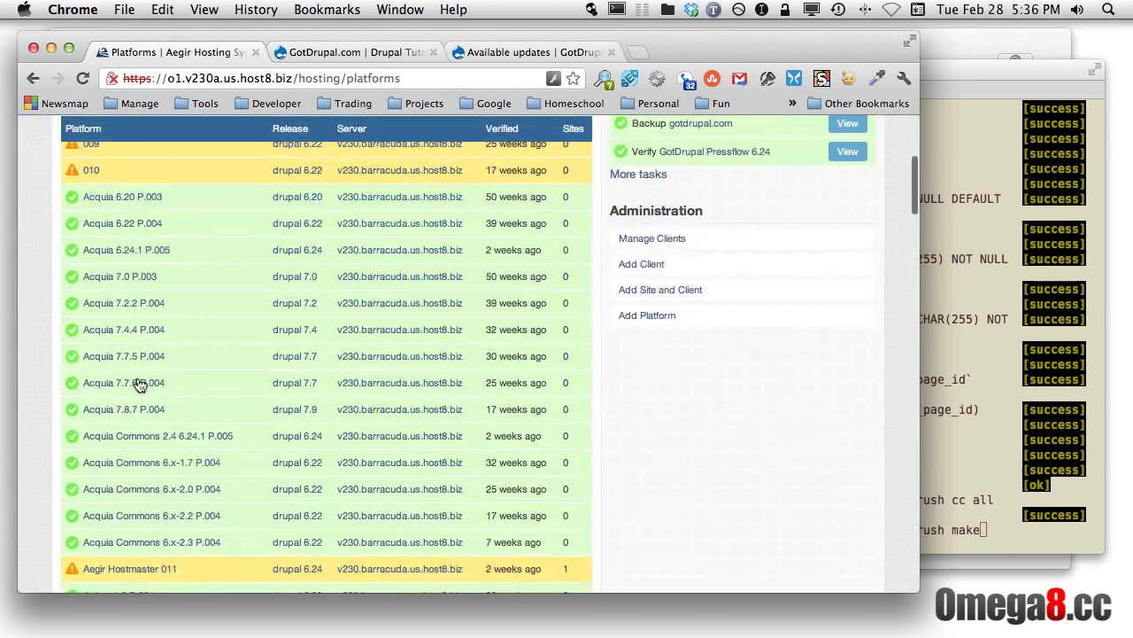
pyautogui.scroll(-8, 148, 555)
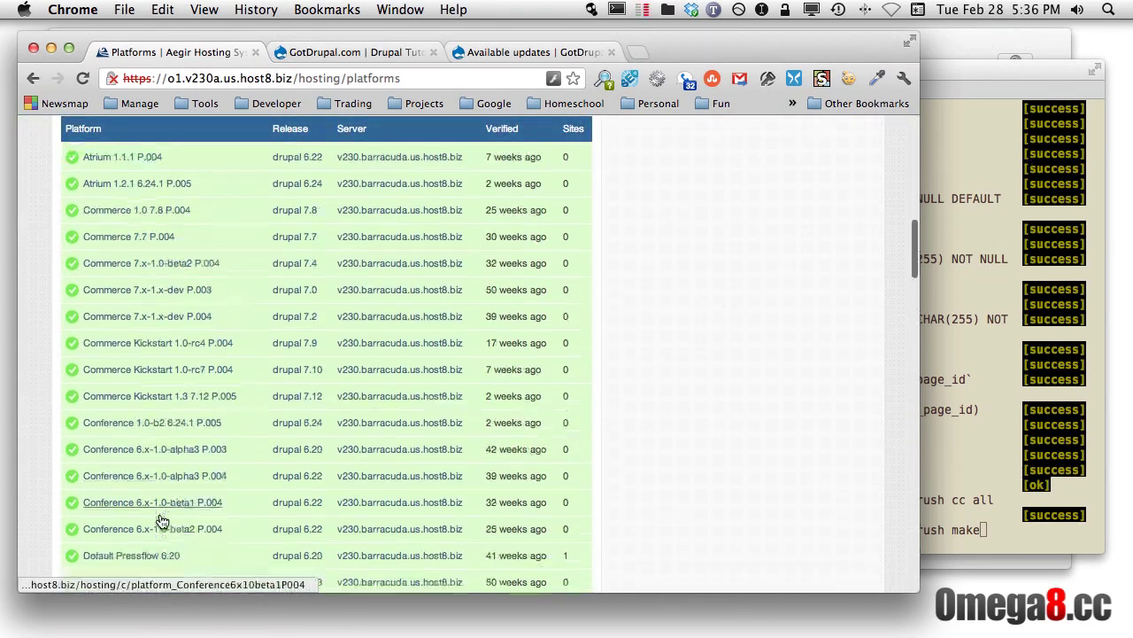
pyautogui.scroll(-4, 162, 520)
pyautogui.scroll(12, 161, 520)
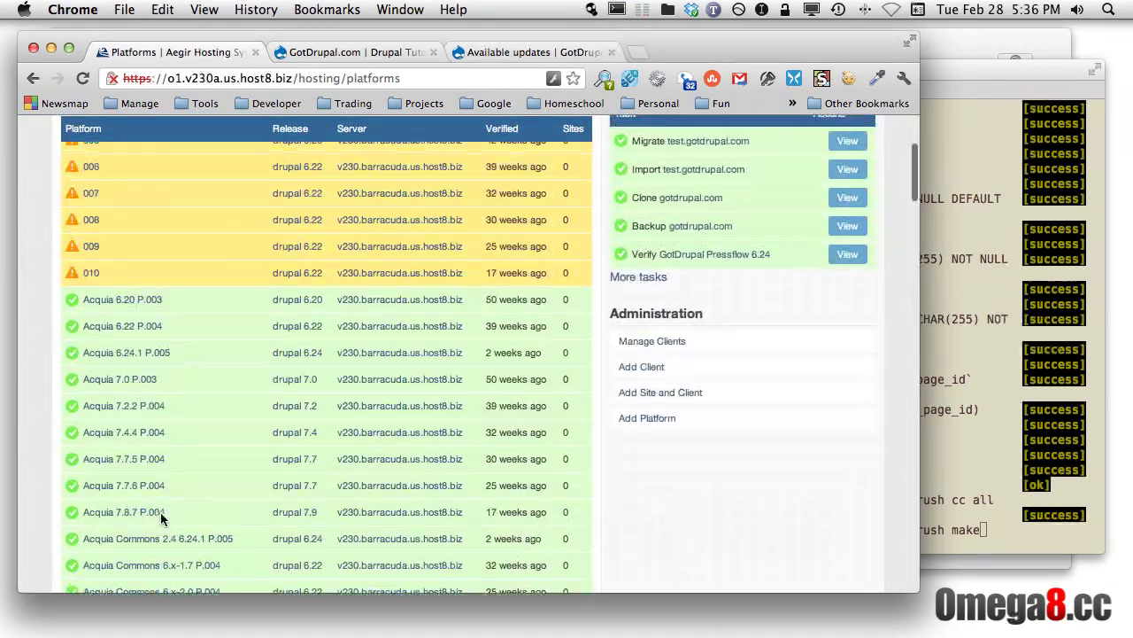
pyautogui.scroll(4, 161, 518)
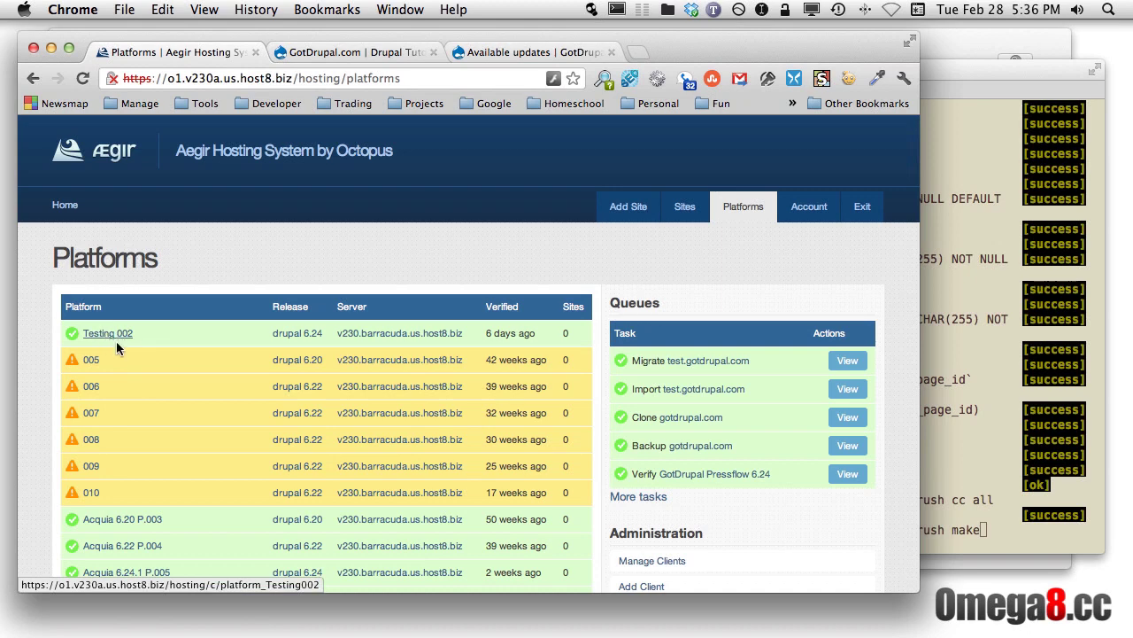
pyautogui.scroll(-1, 260, 535)
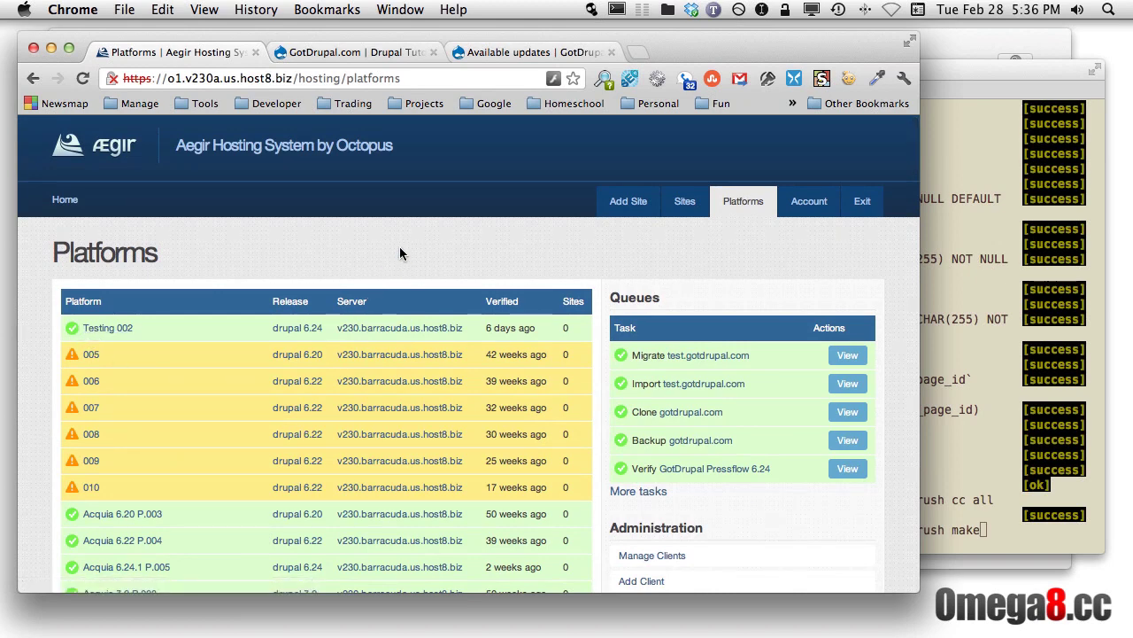
# Step: Search the Platforms page for gotdrup, open the GotDrupal Pressflow 6.24 platform, and view its publish path and Drush makefile
pyautogui.press('super+f')
pyautogui.write('gotd')
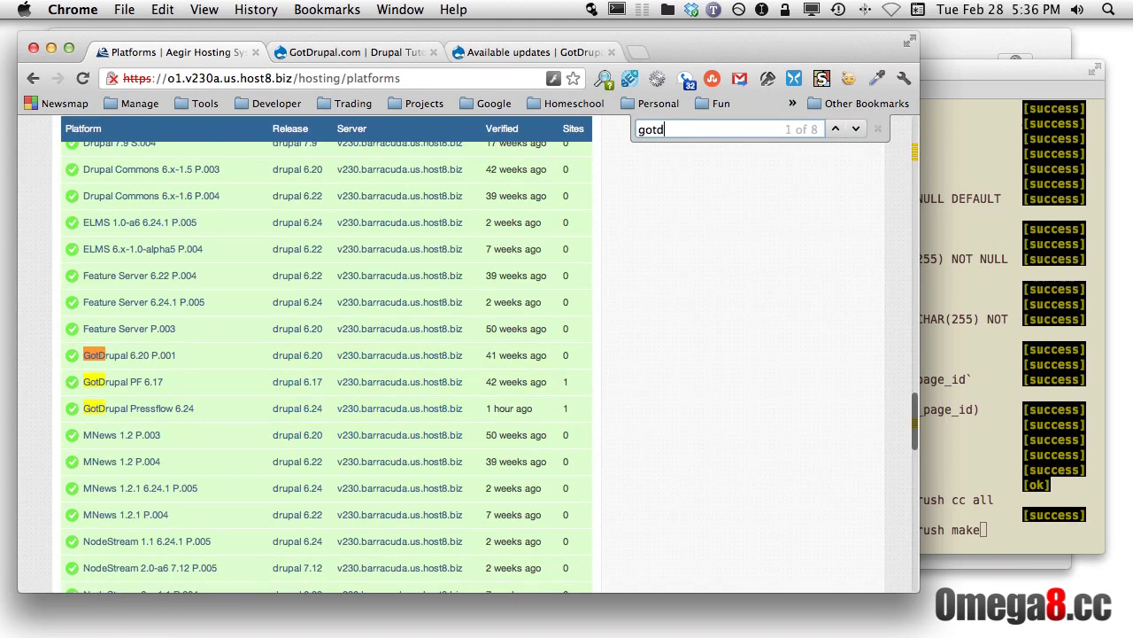
pyautogui.write('rup')
pyautogui.click(134, 407)
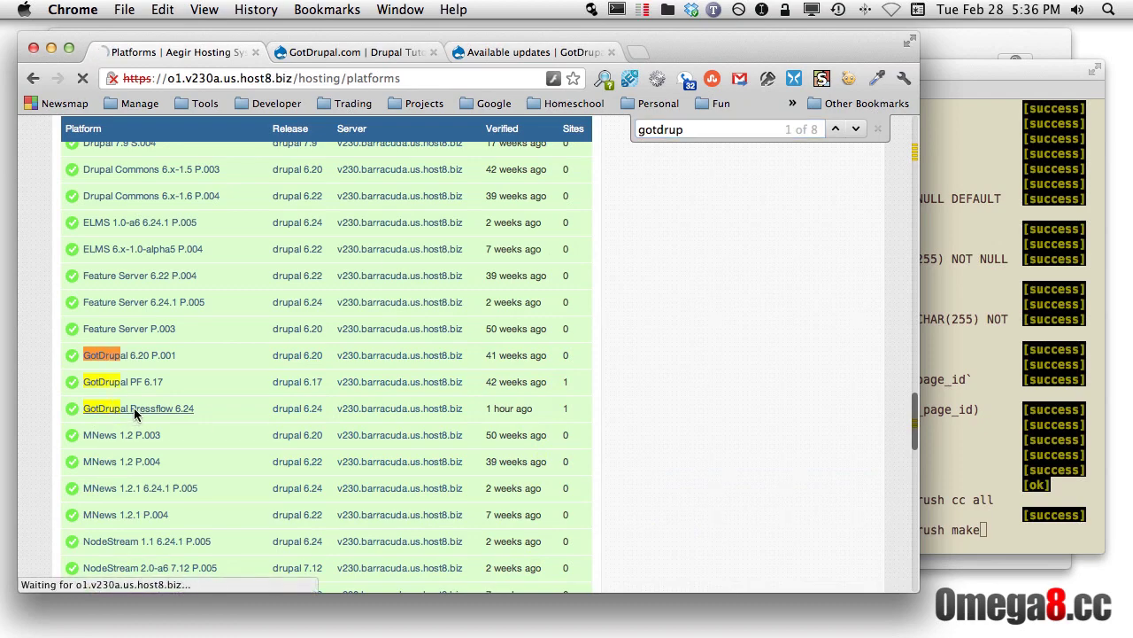
pyautogui.scroll(-3, 276, 330)
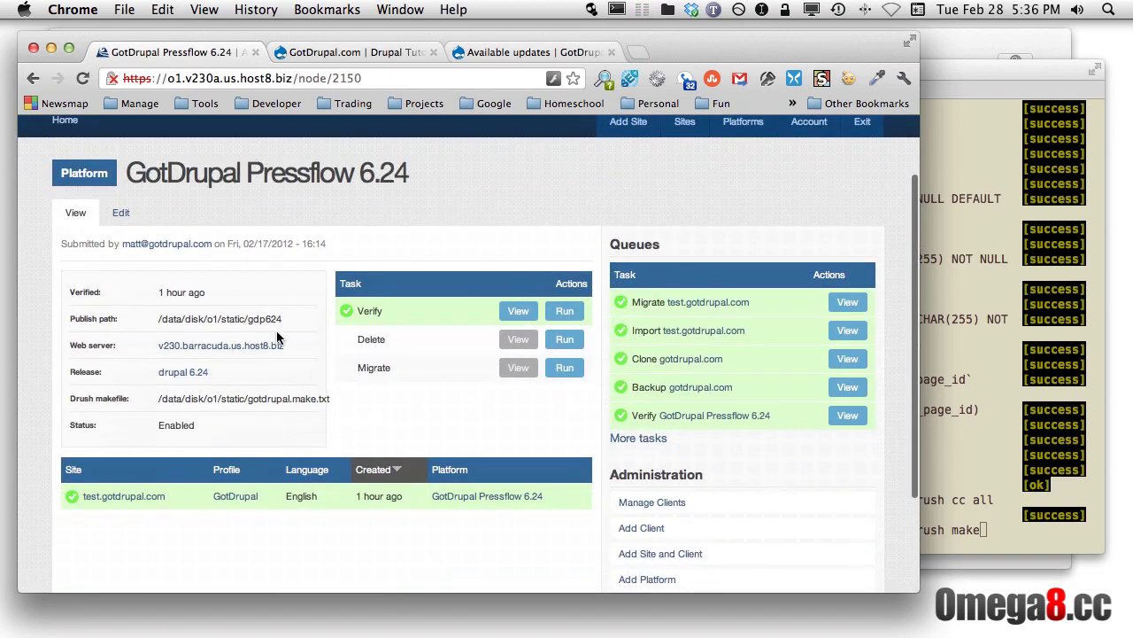
# Step: Open the GotDrupal Pressflow 6.24 platform for editing, review its makefile and access settings, save it unmodified, and return to the Platforms list
pyautogui.click(119, 214)
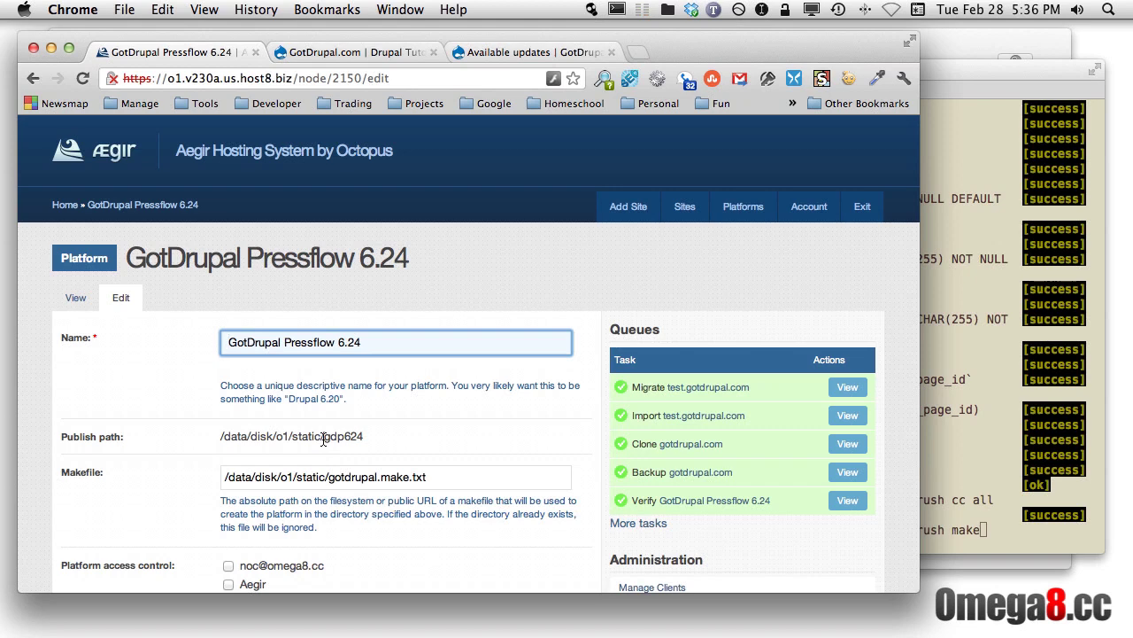
pyautogui.scroll(-3, 364, 443)
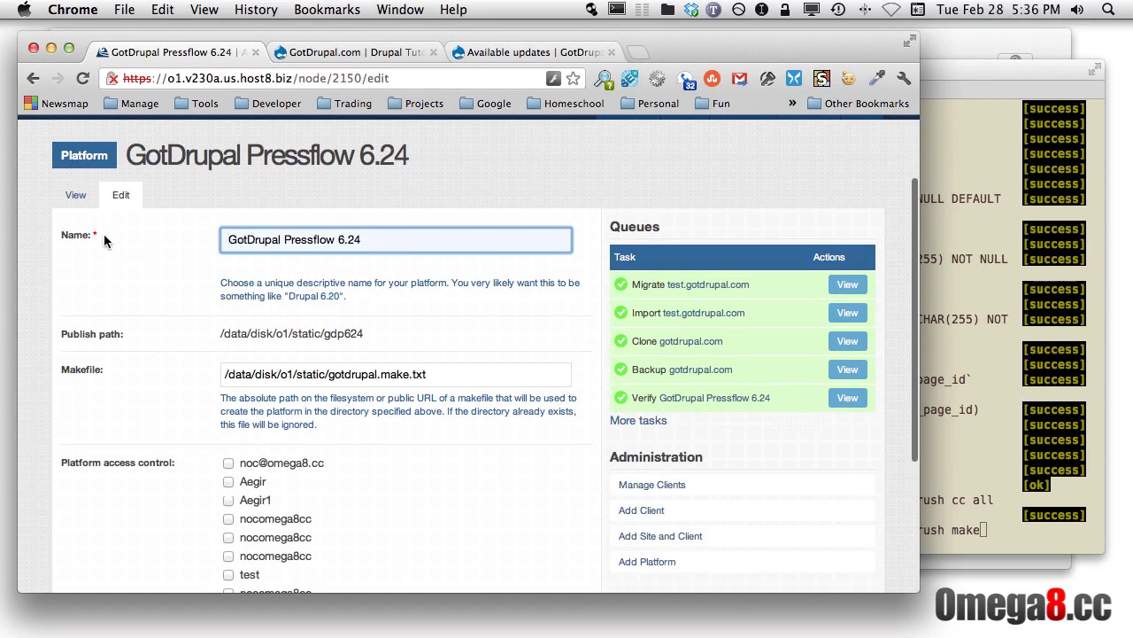
pyautogui.scroll(-6, 177, 298)
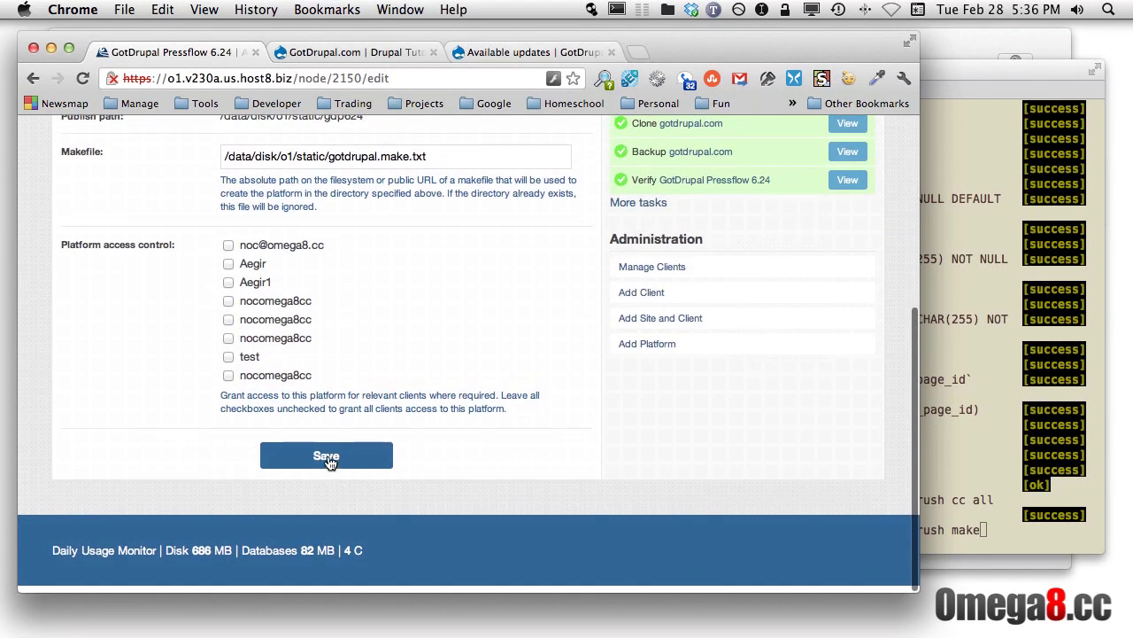
pyautogui.click(329, 457)
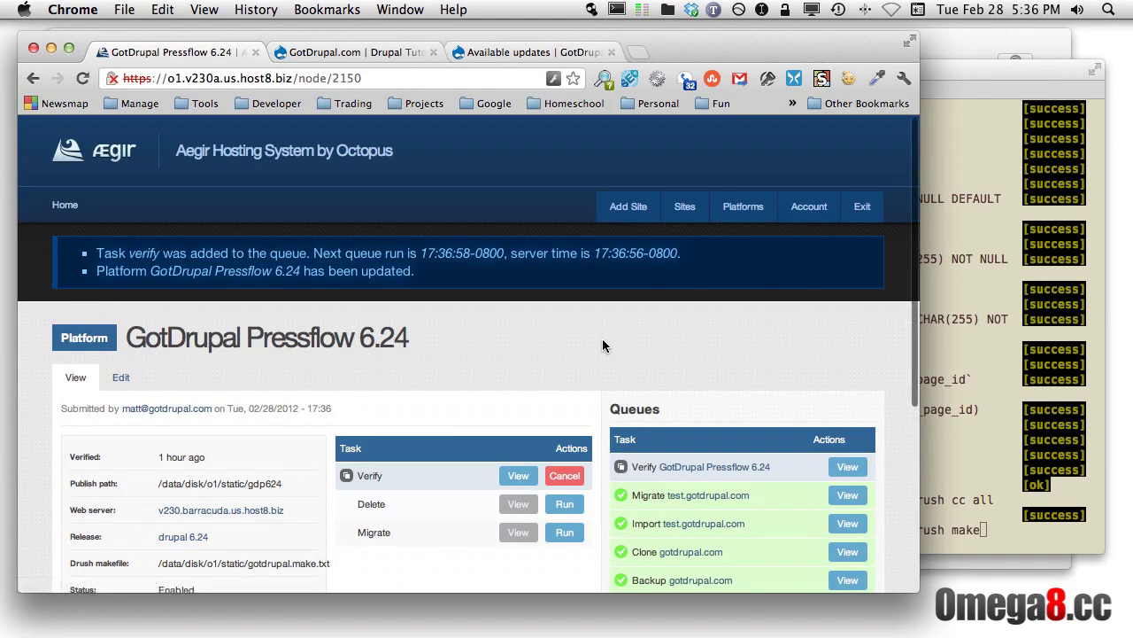
pyautogui.click(744, 217)
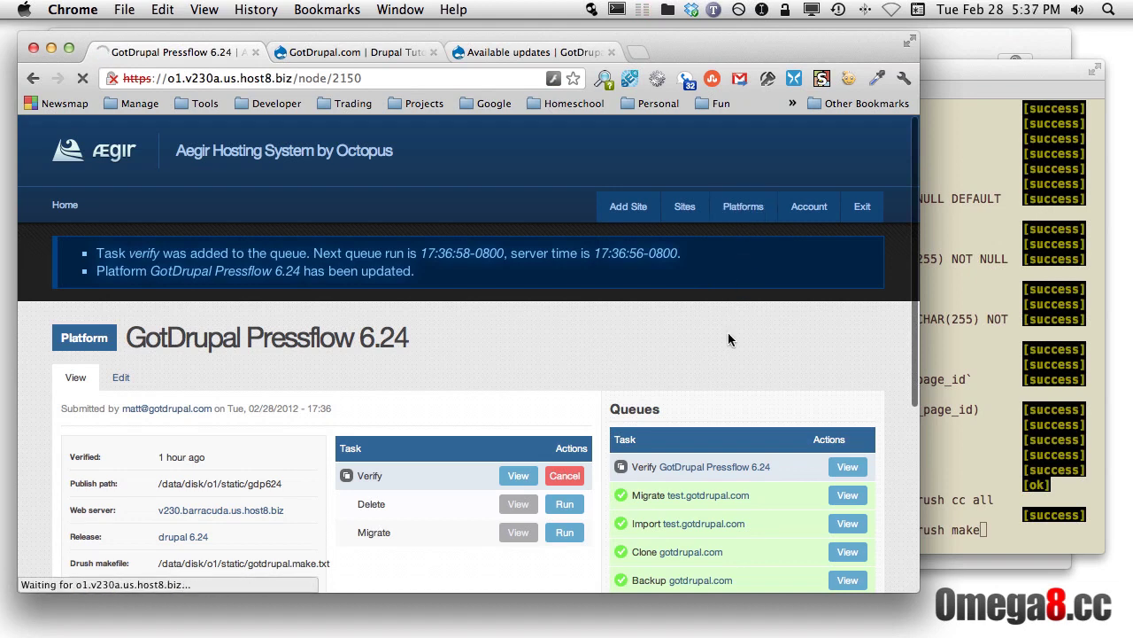